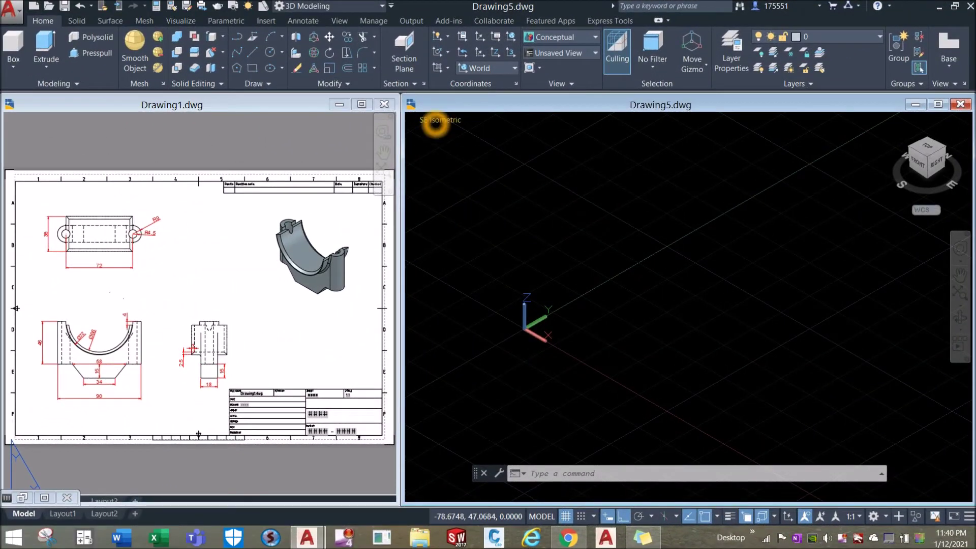
Set Drawing5 to the front view with parallel projection.
left_click(438, 120)
left_click(479, 197)
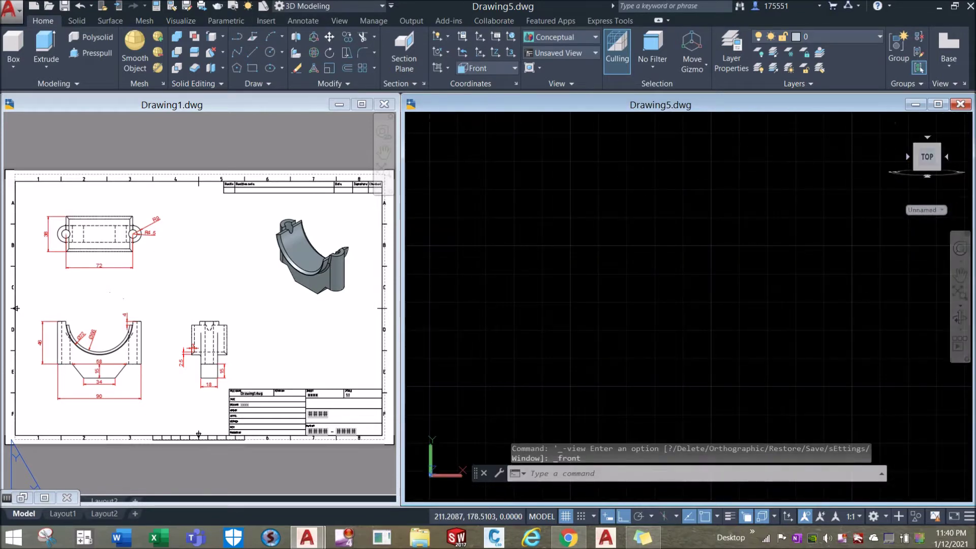
left_click(962, 192)
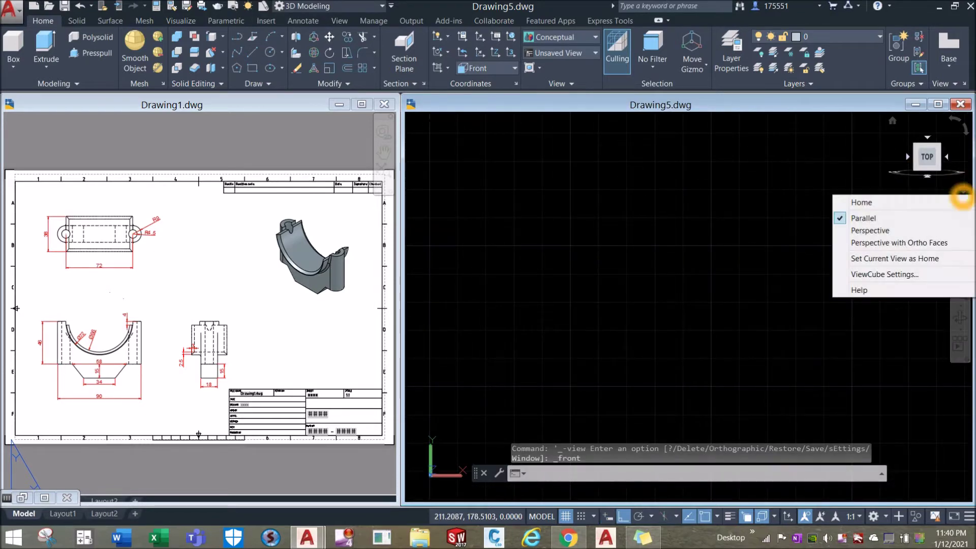
left_click(890, 218)
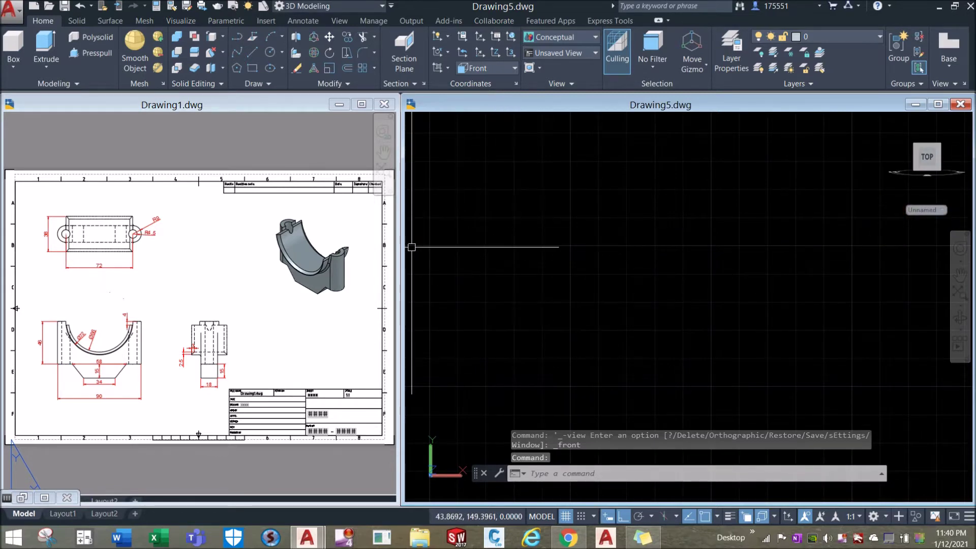
Draw a closed rectangle from lines, 90 wide and 46 high, as in the reference front view.
left_click(113, 391)
scroll(112, 392, "up", 5)
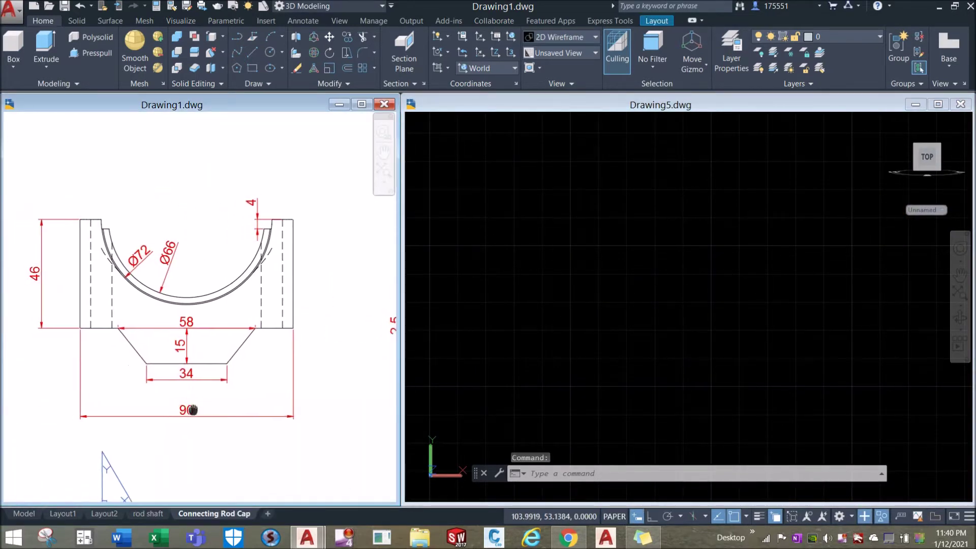
left_click(499, 292)
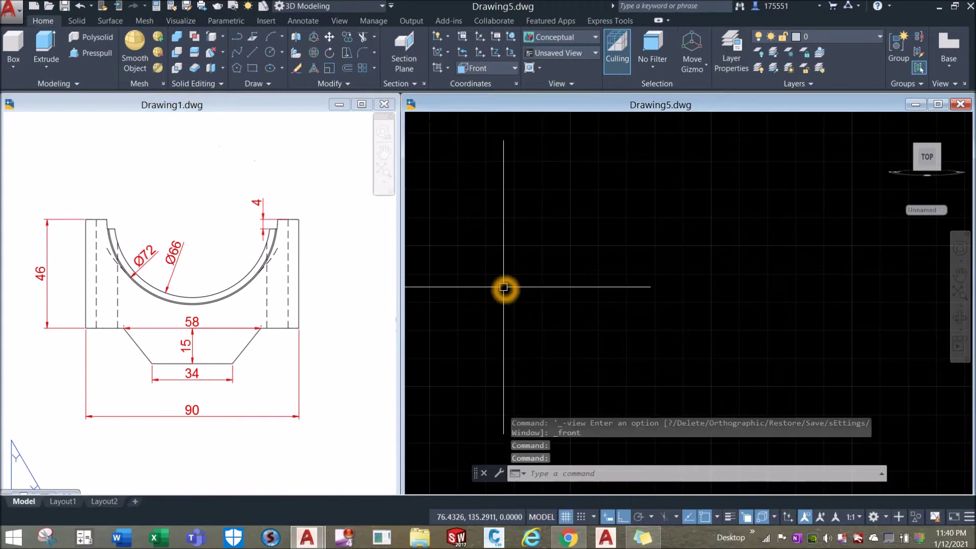
type("L")
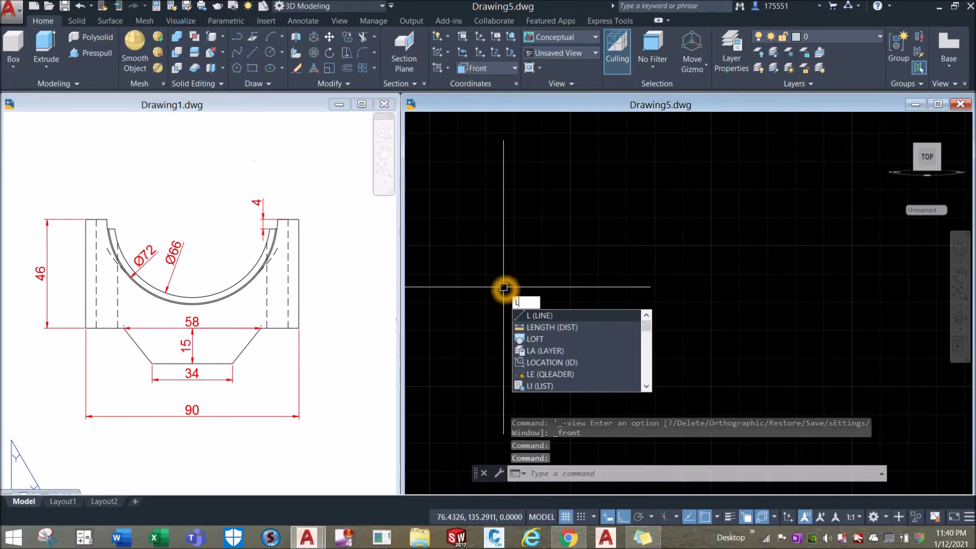
key("Return")
left_click(492, 300)
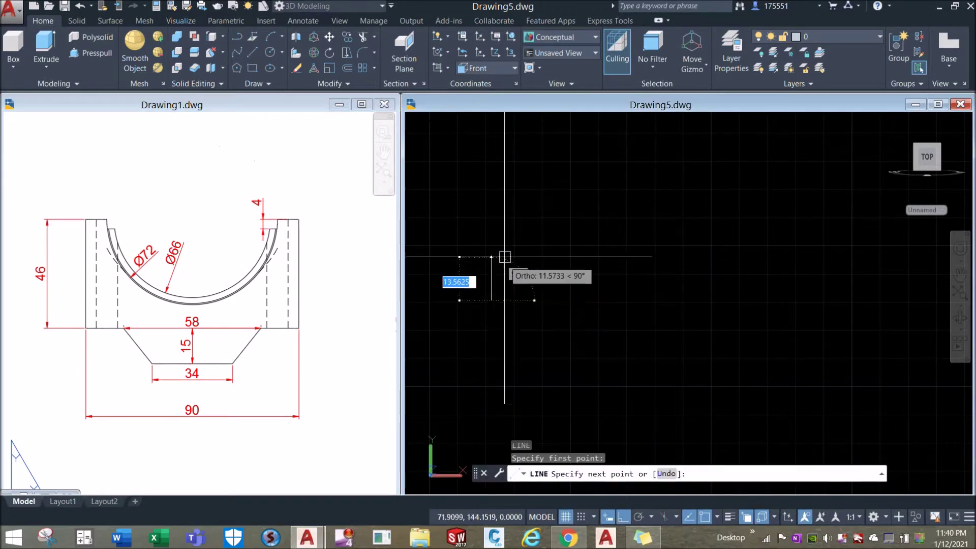
left_click(511, 209)
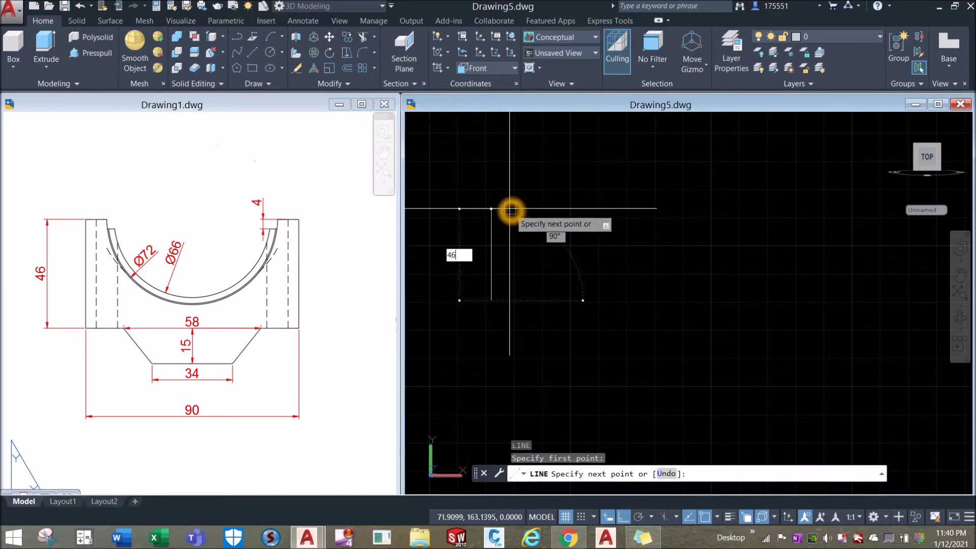
type("46")
key("Return")
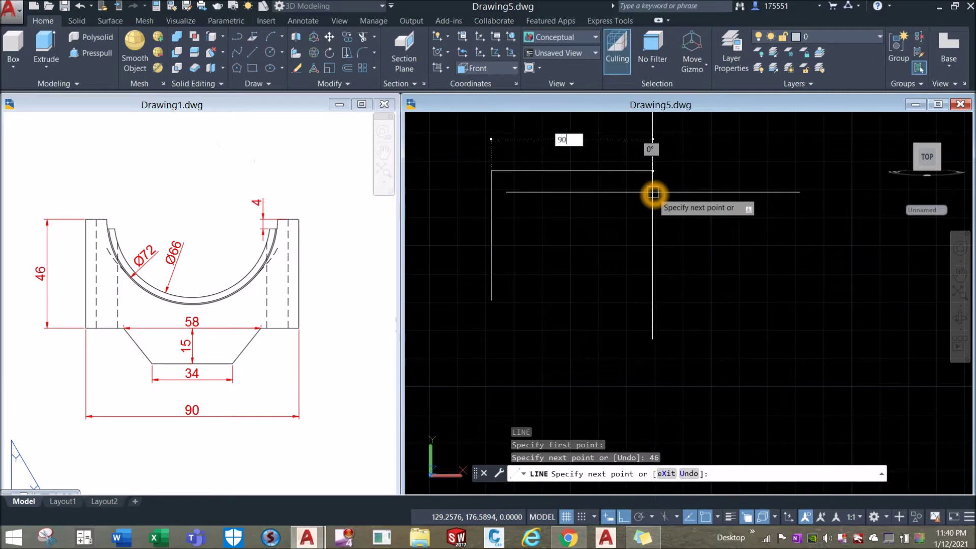
key("Return")
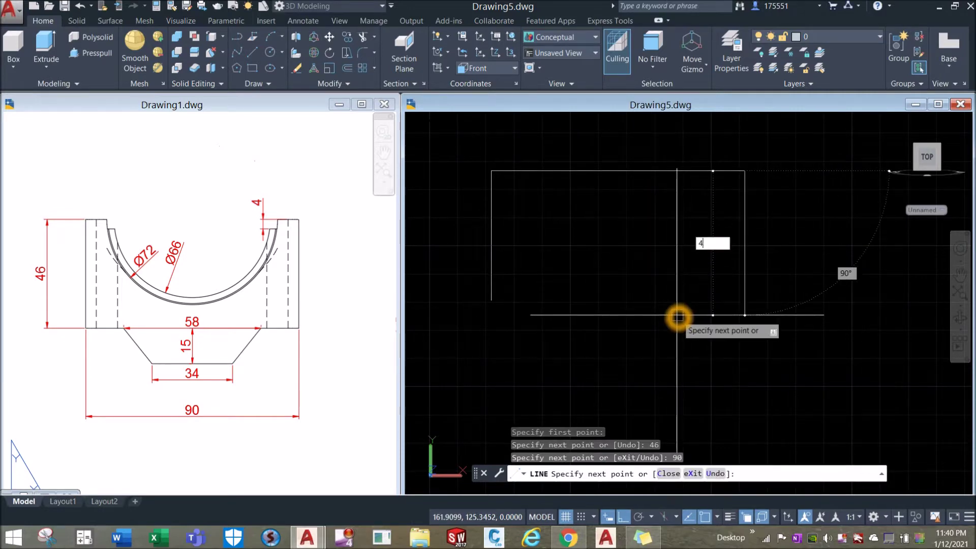
type("46")
key("Return")
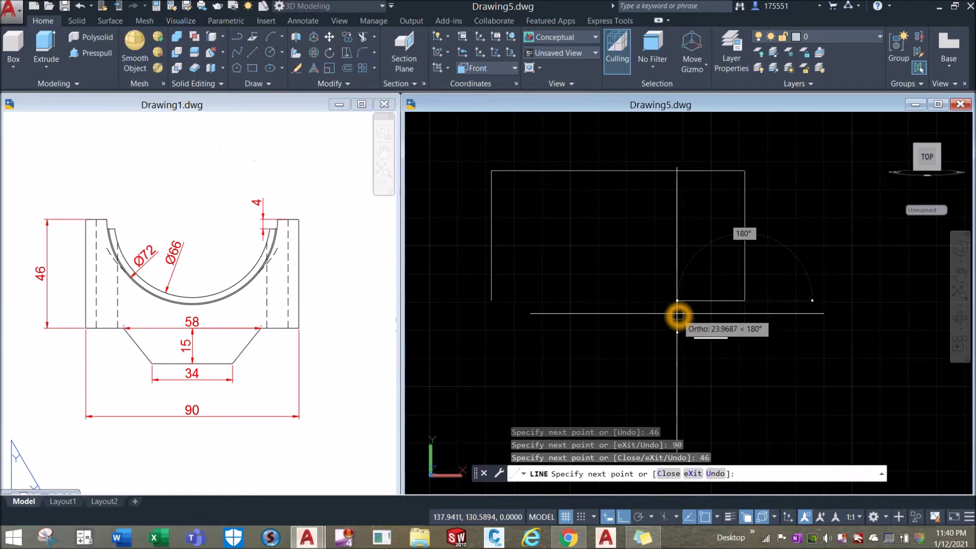
type("c")
key("Return")
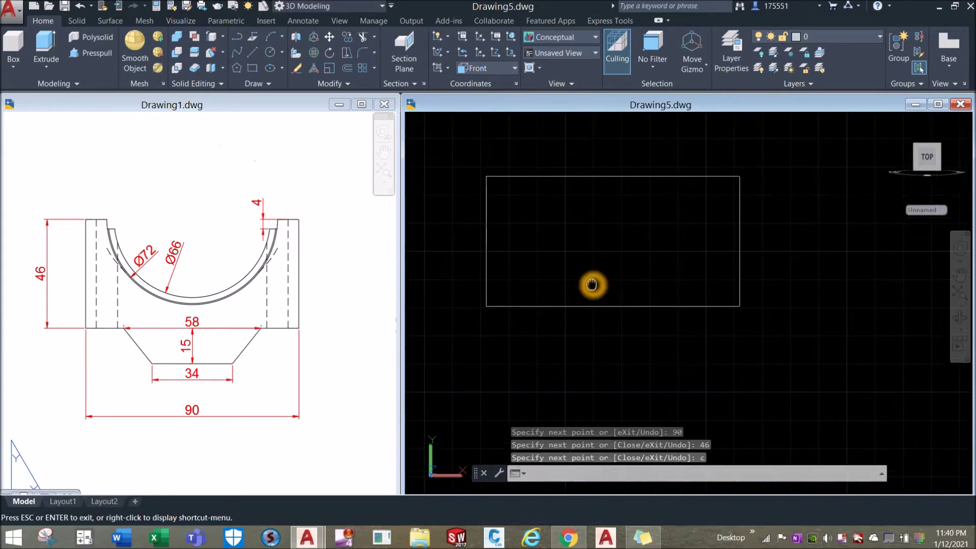
Draw a 15-unit vertical line downward from the midpoint of the rectangle's bottom edge.
scroll(593, 281, "down", 2)
left_click(601, 279)
type("l")
key("Return")
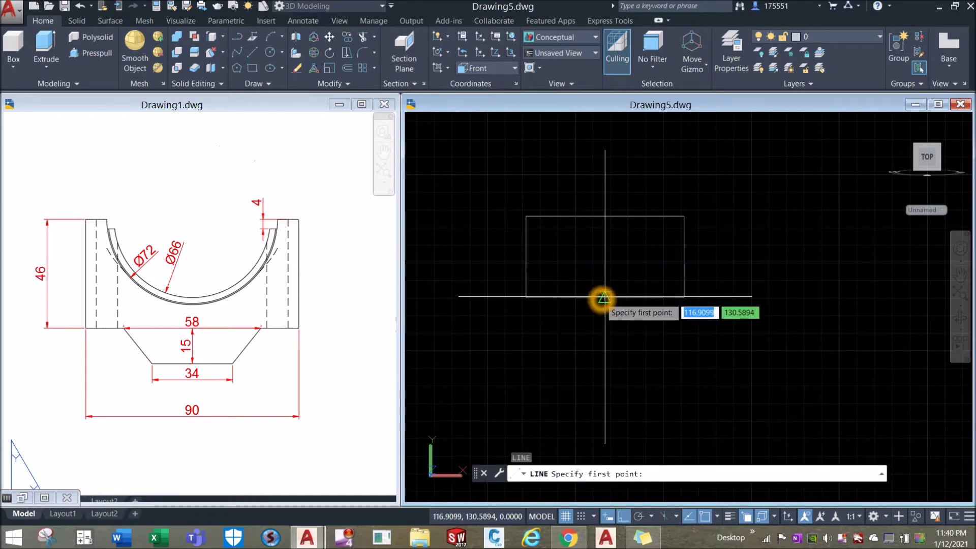
left_click(604, 297)
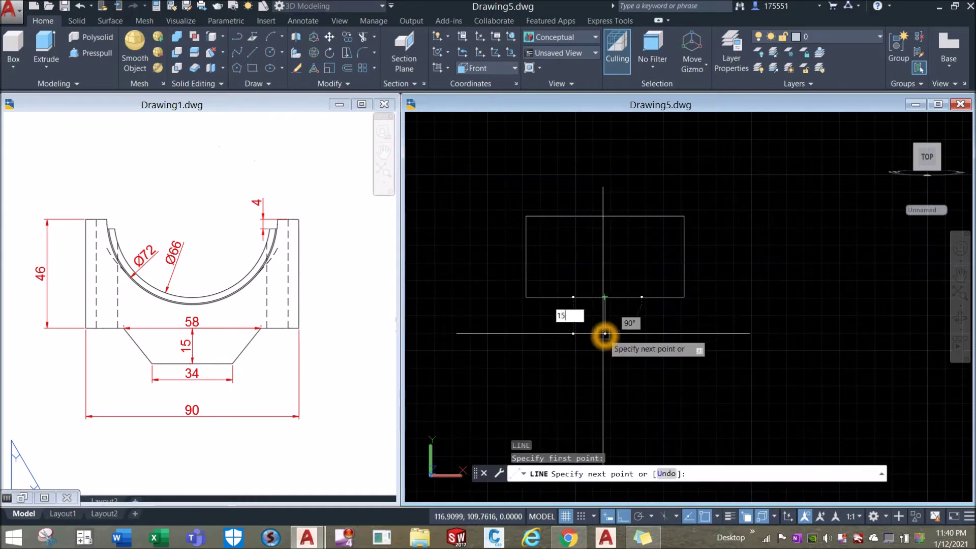
key("Return")
right_click(636, 323)
left_click(665, 333)
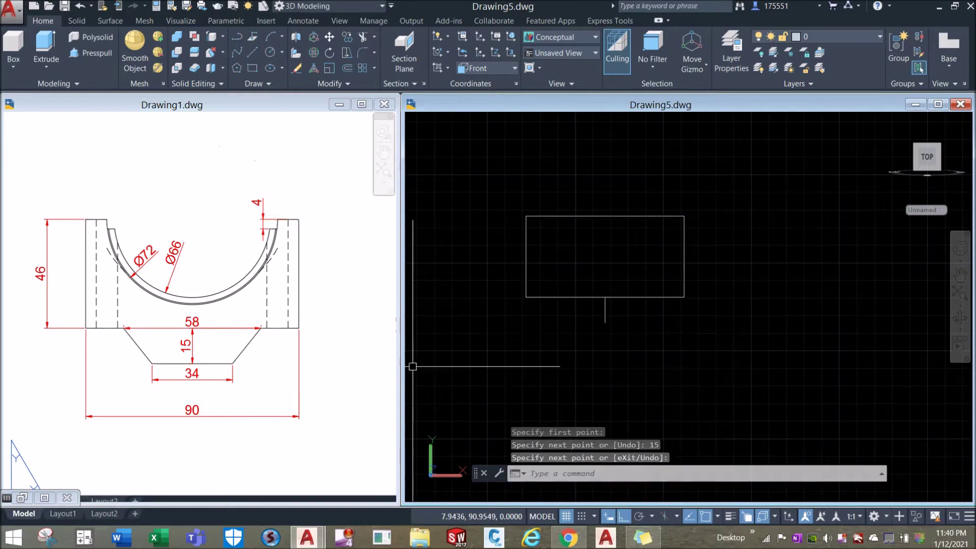
Draw a 17-unit horizontal line to the right from the lower end of the short vertical line.
left_click(236, 392)
scroll(195, 390, "up", 2)
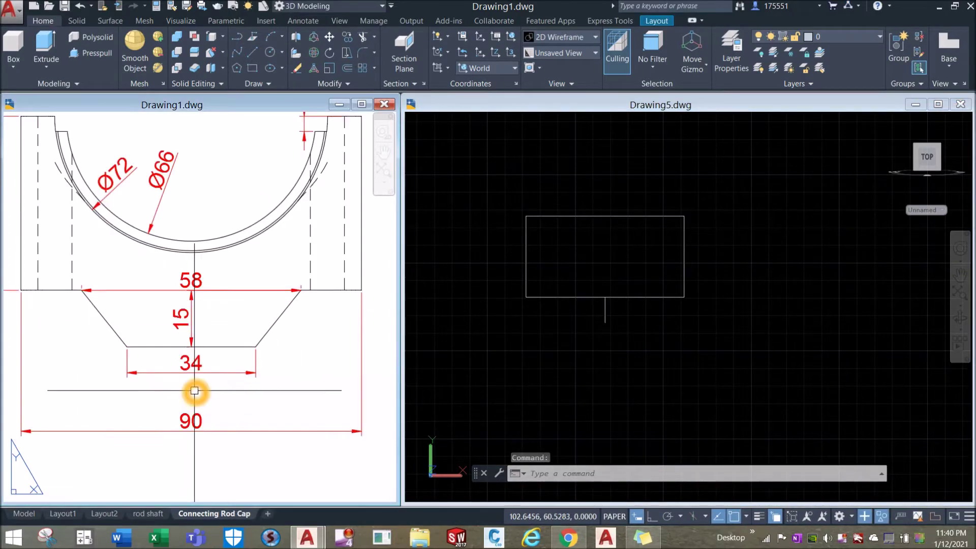
scroll(194, 390, "up", 3)
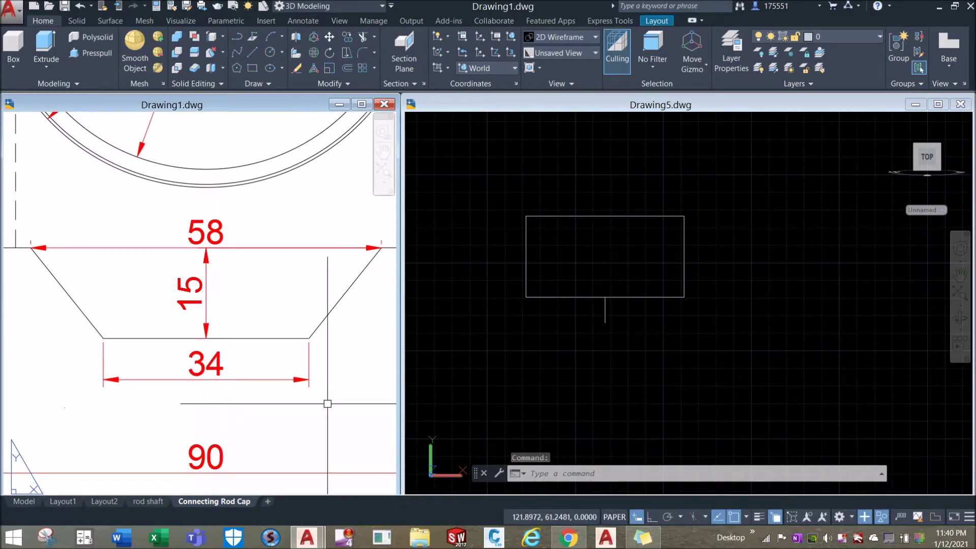
left_click(610, 374)
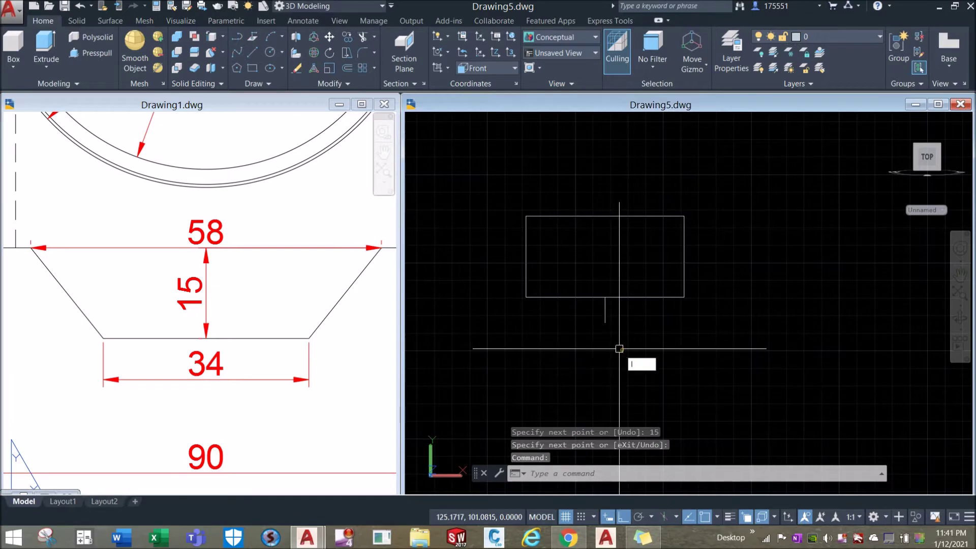
key("Return")
left_click(604, 322)
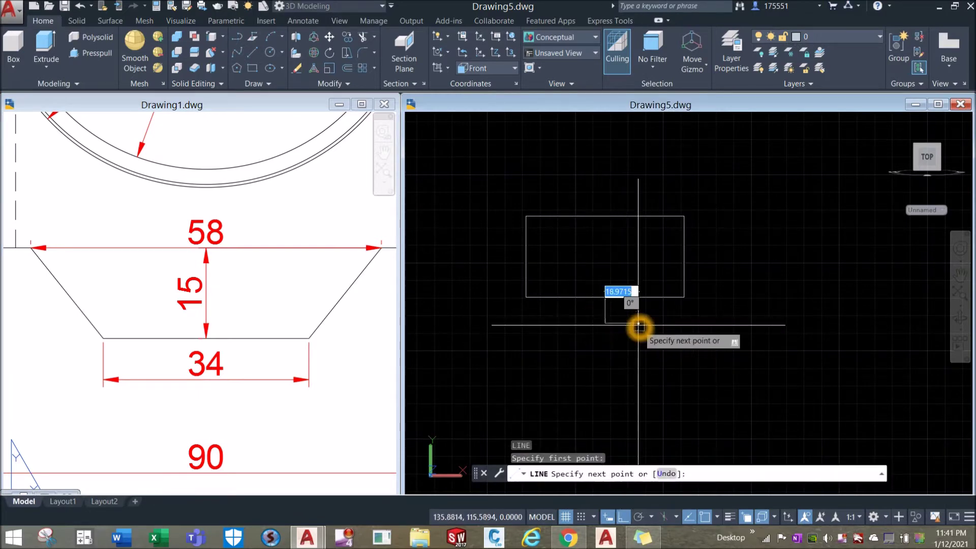
key("Return")
right_click(659, 327)
left_click(689, 334)
Copy the 17-unit line from its right end to the vertical line's lower end, extending the base to the left.
left_click(627, 325)
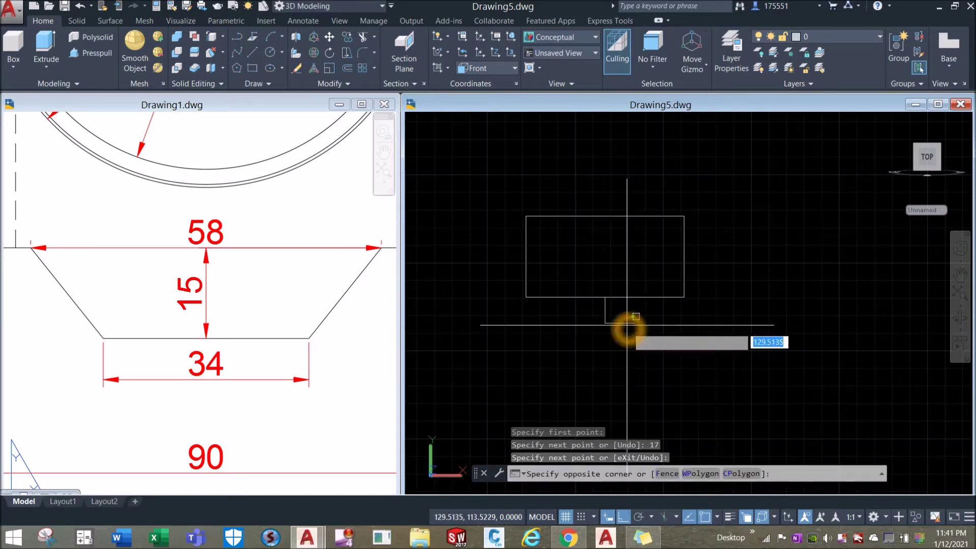
scroll(623, 328, "up", 3)
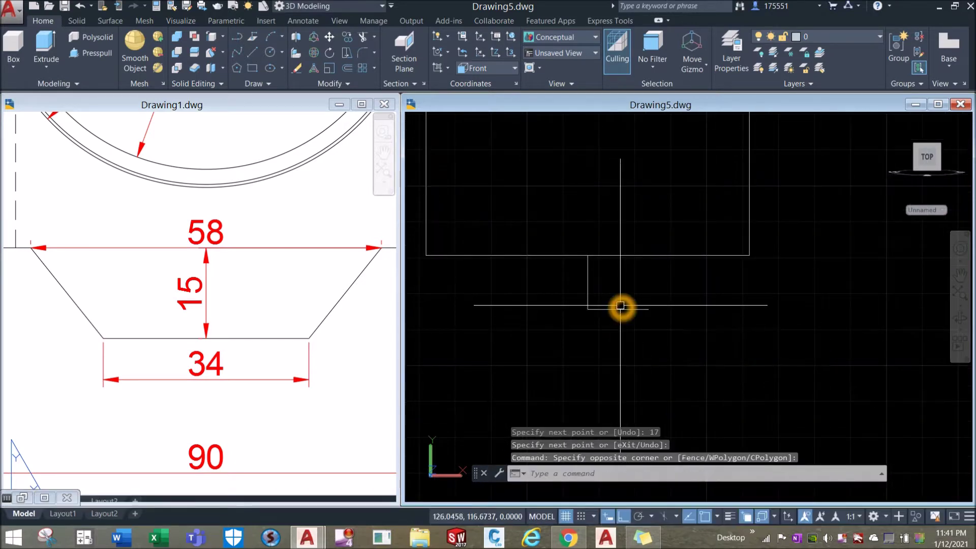
left_click(627, 239)
right_click(629, 173)
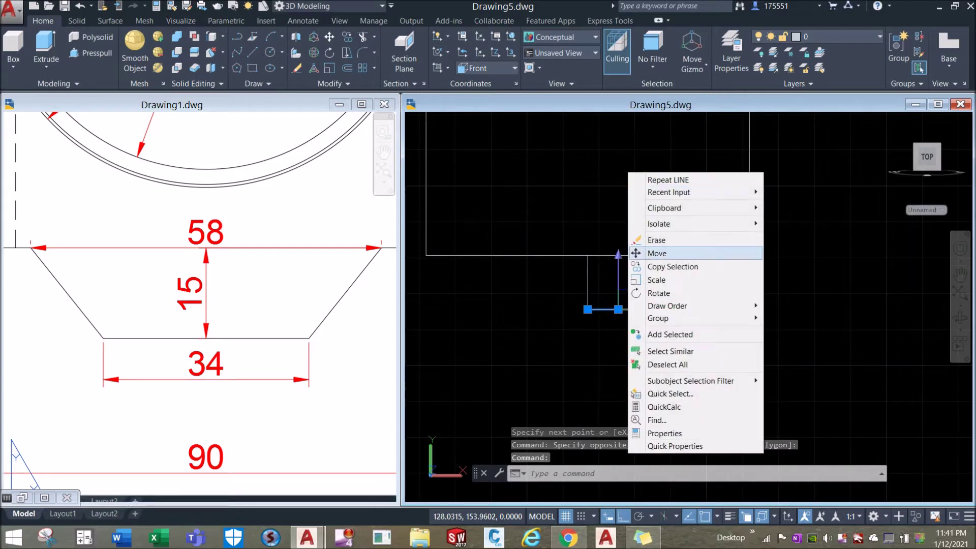
left_click(672, 267)
left_click(647, 309)
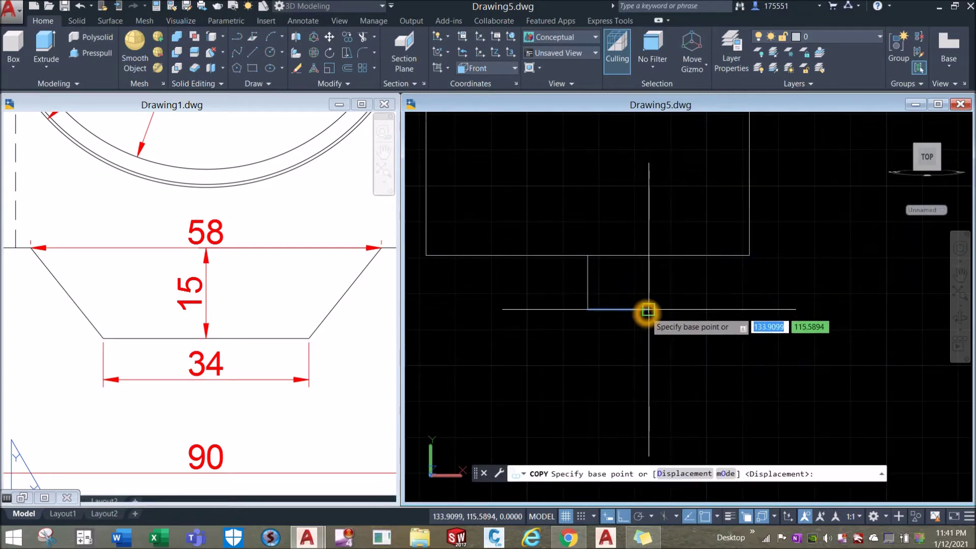
left_click(638, 285)
right_click(638, 286)
left_click(661, 293)
Delete the rectangle's bottom edge.
scroll(693, 316, "down", 2)
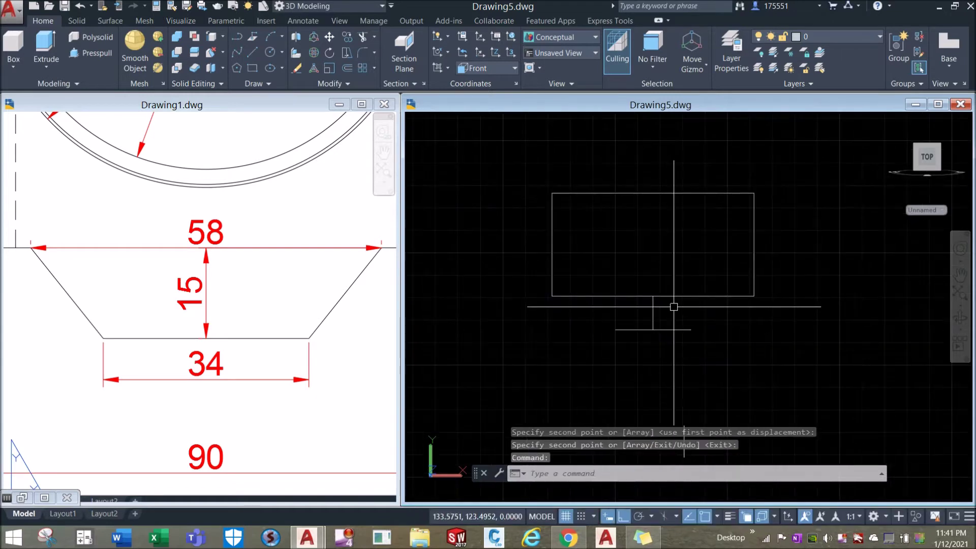
left_click(634, 295)
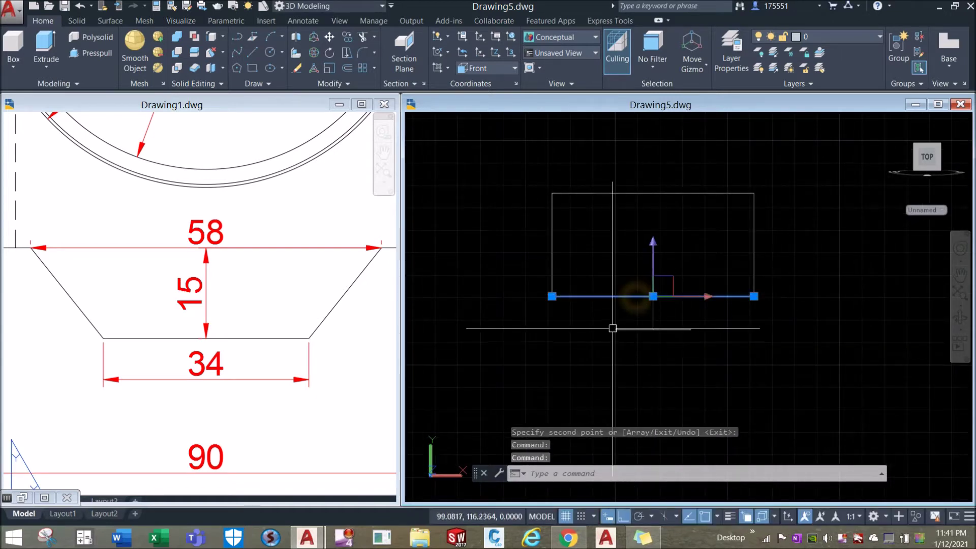
key("Delete")
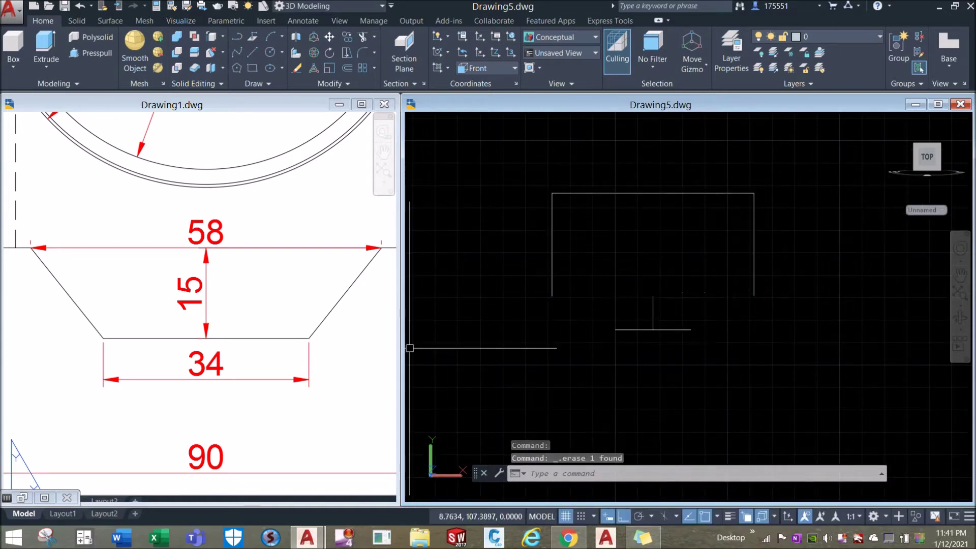
Use the QuickCalc calculator to work out the bottom side segment's length with 90-58 and 32/2.
left_click(247, 356)
scroll(239, 325, "down", 3)
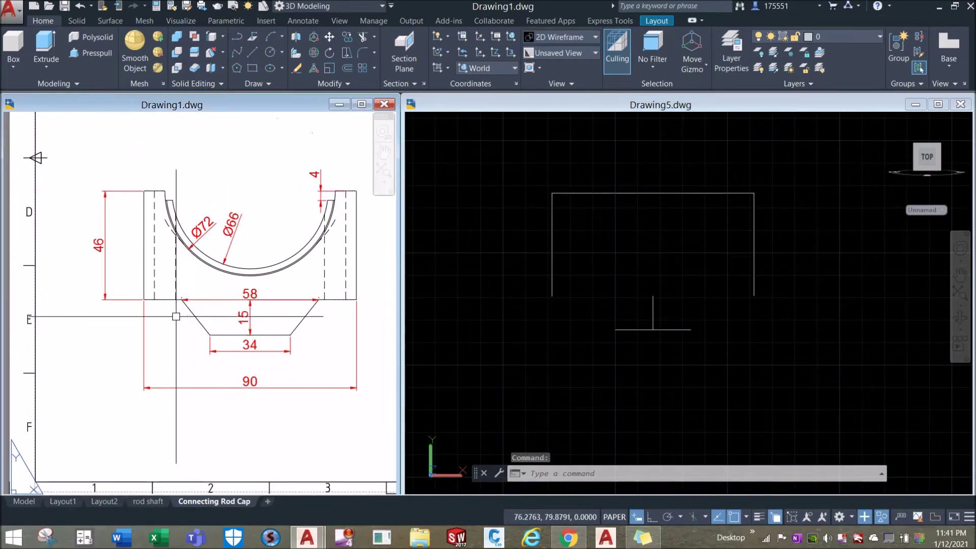
middle_click_drag(236, 305, 211, 300)
left_click(800, 159)
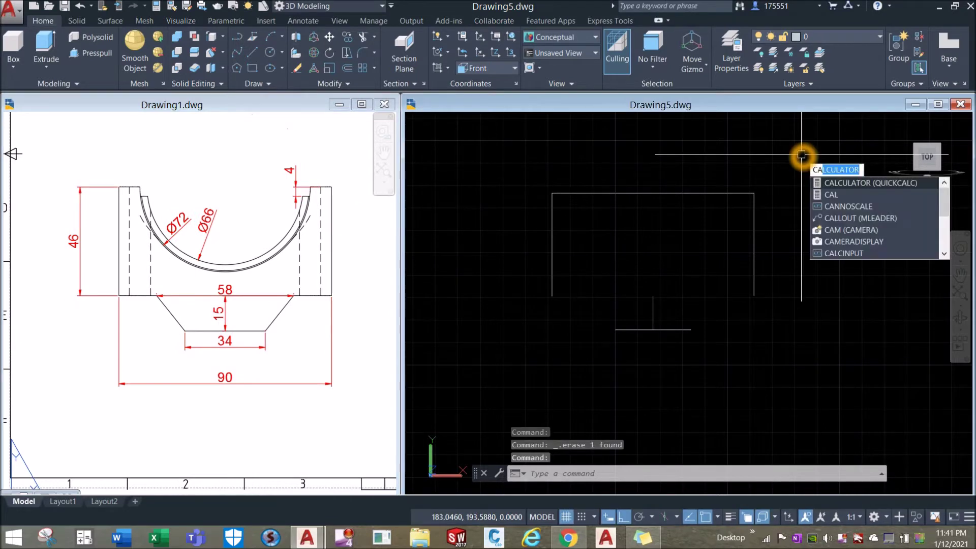
left_click(847, 183)
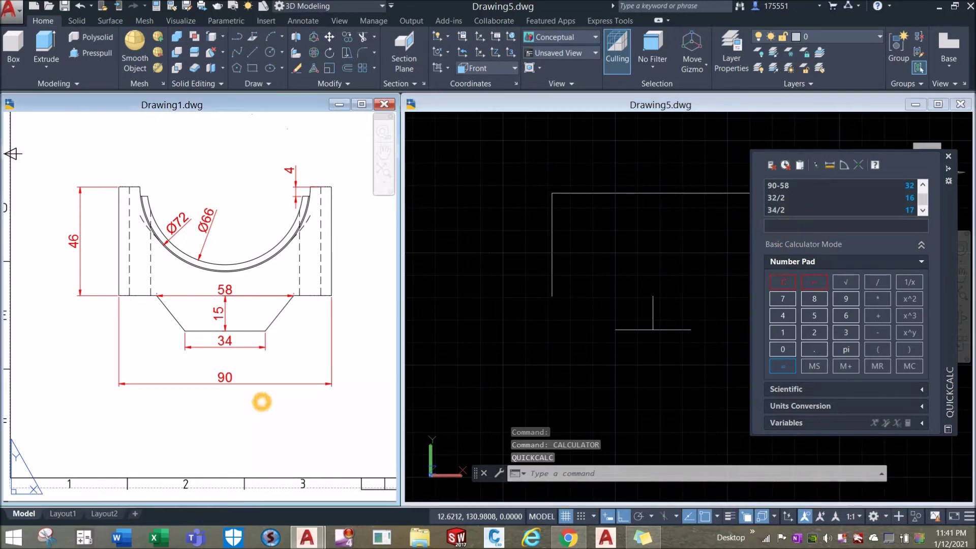
left_click(261, 398)
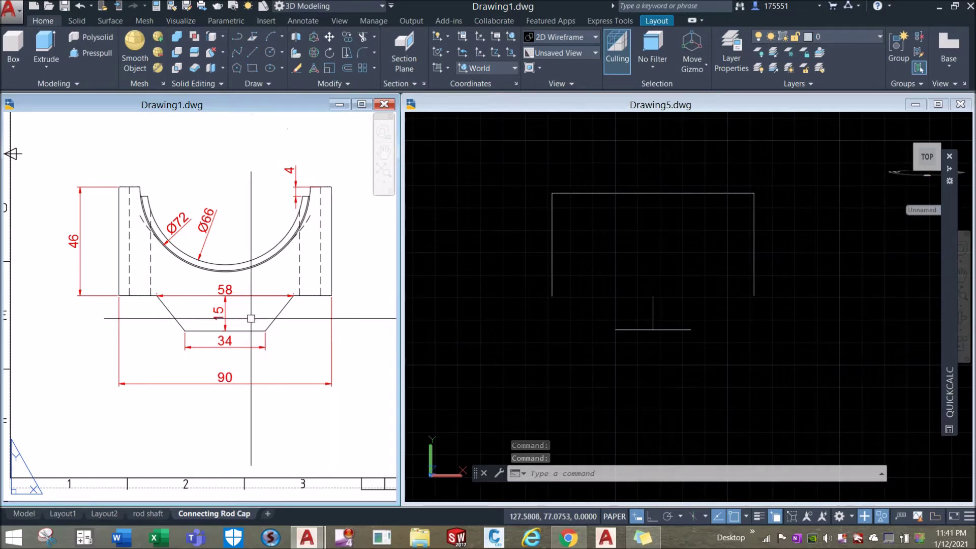
left_click(116, 296)
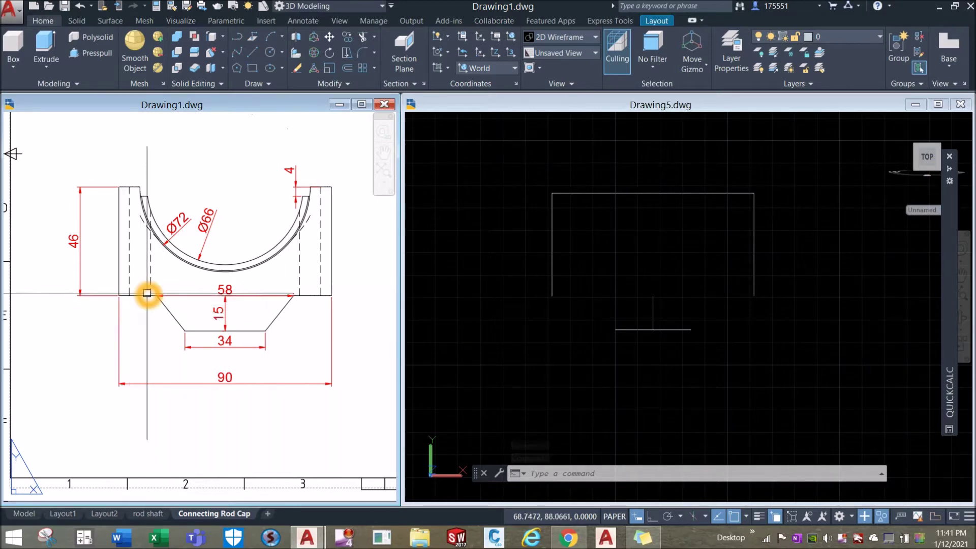
type("90589")
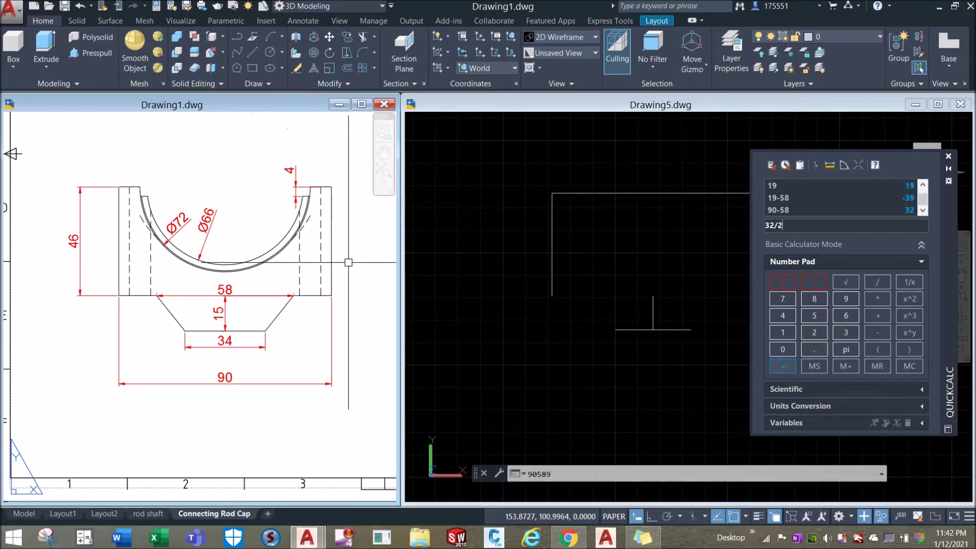
Draw a 16-unit horizontal line inward from the lower end of the profile's left edge.
left_click(505, 343)
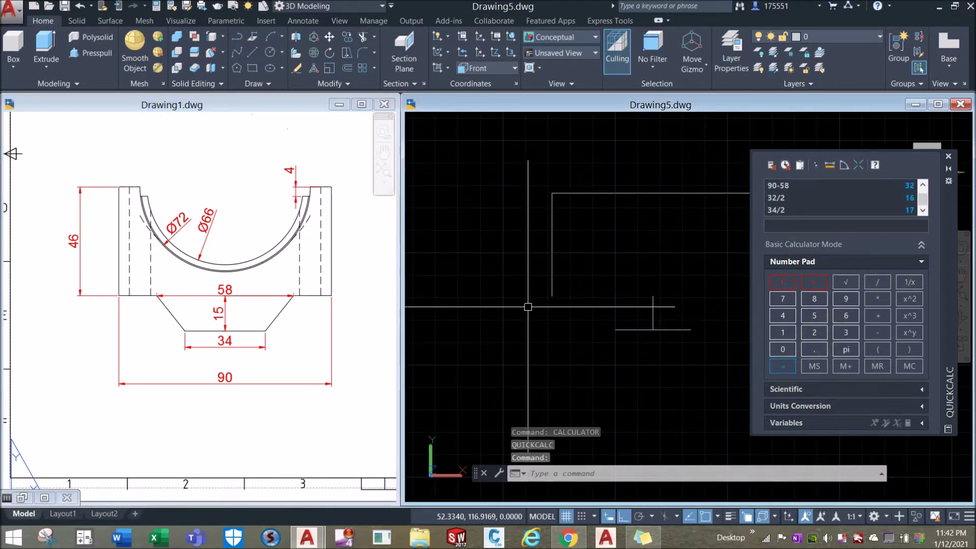
left_click(593, 311)
type("l")
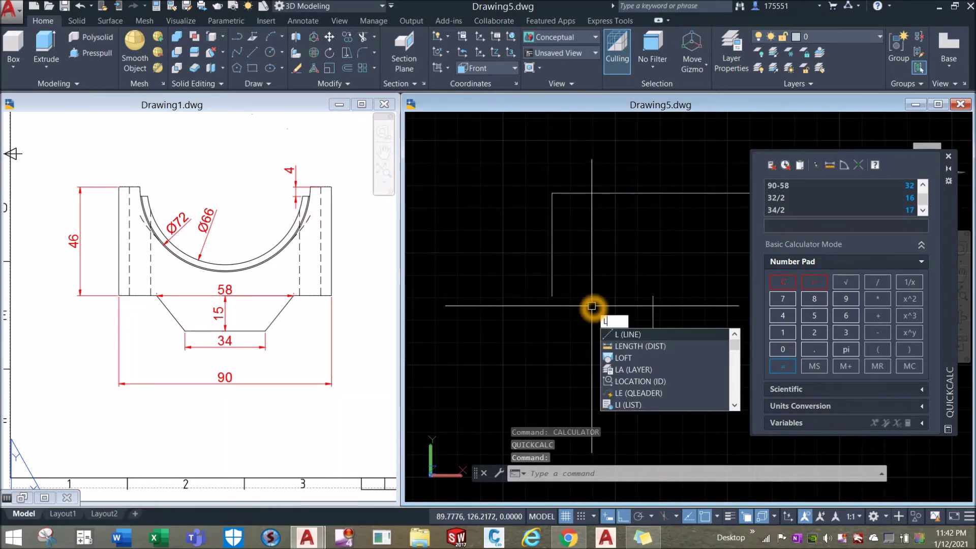
key("Return")
left_click(549, 300)
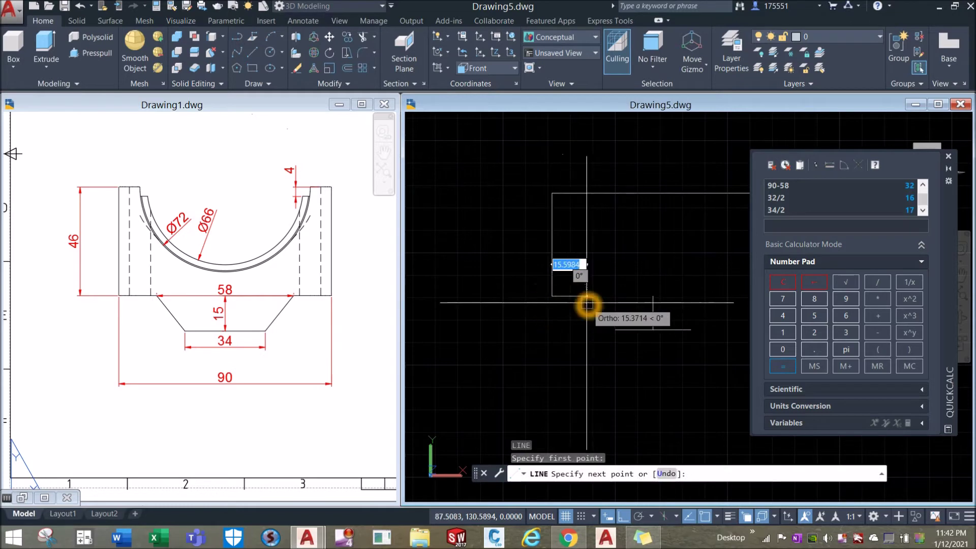
type("16")
key("Return")
Draw a 16-unit line inward from the right edge's lower end and continue it diagonally to the right end of the base line.
key("Return")
middle_click_drag(613, 272, 508, 264)
left_click(573, 243)
type("l")
key("Return")
left_click(648, 287)
left_click(607, 292)
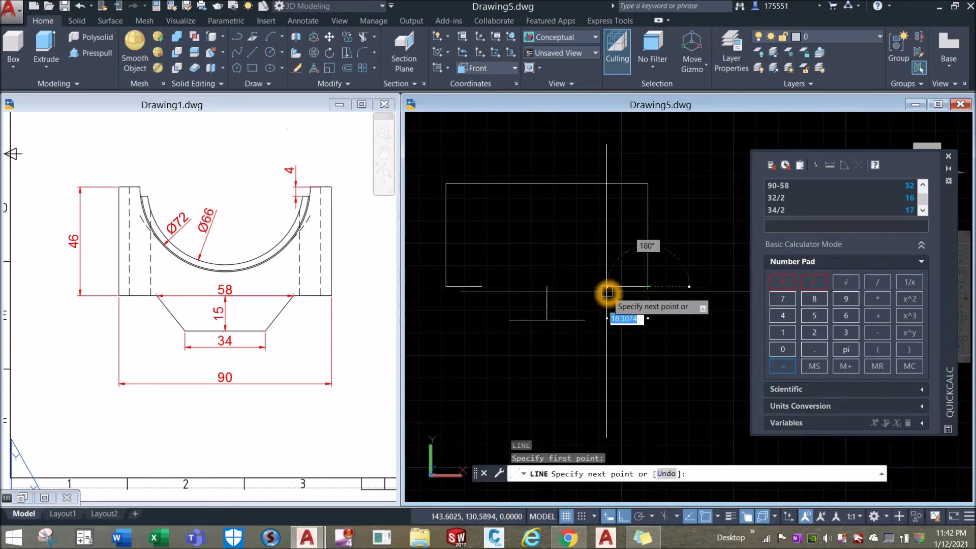
key("Return")
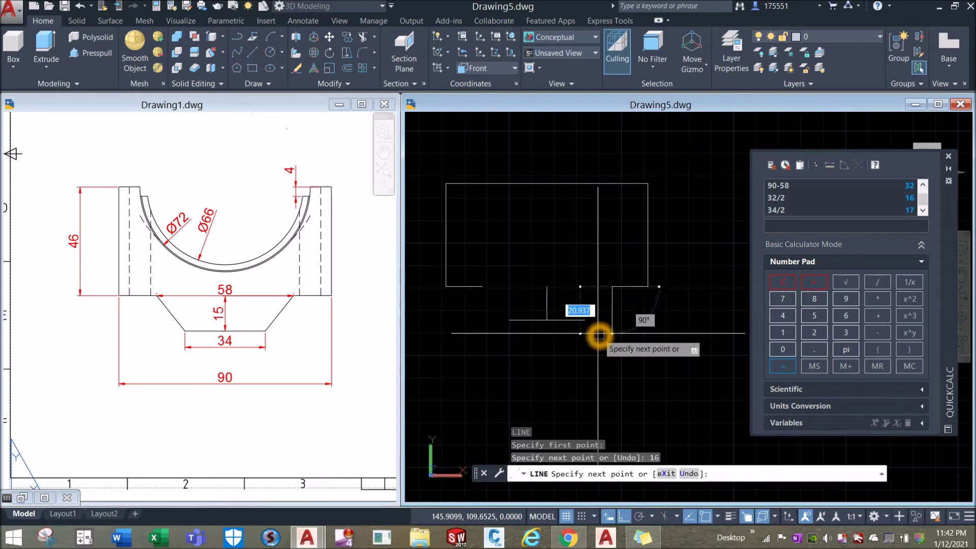
left_click(586, 321)
right_click(572, 252)
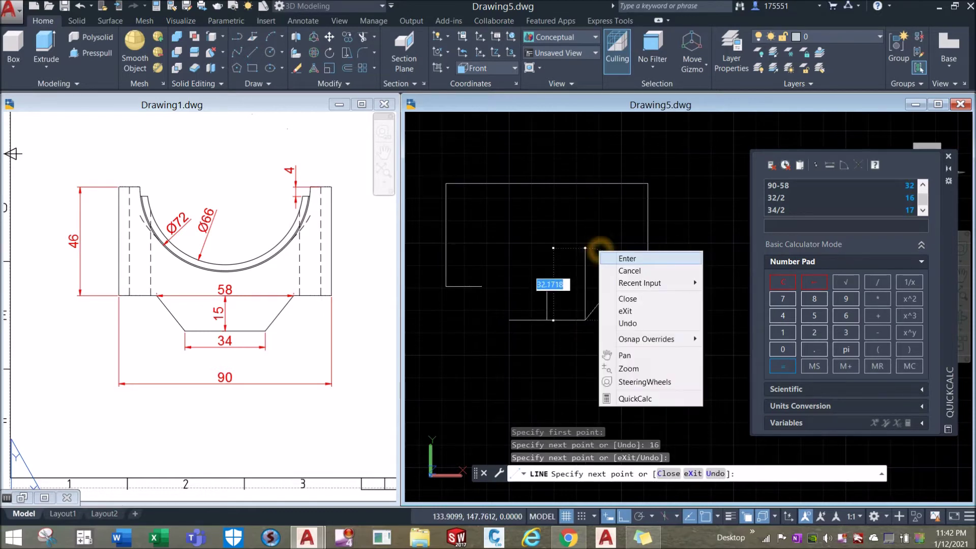
left_click(590, 257)
Draw the left slanted edge from the 16-unit segment's inner end to the base line's left end, and delete the vertical construction line.
right_click(568, 231)
left_click(585, 236)
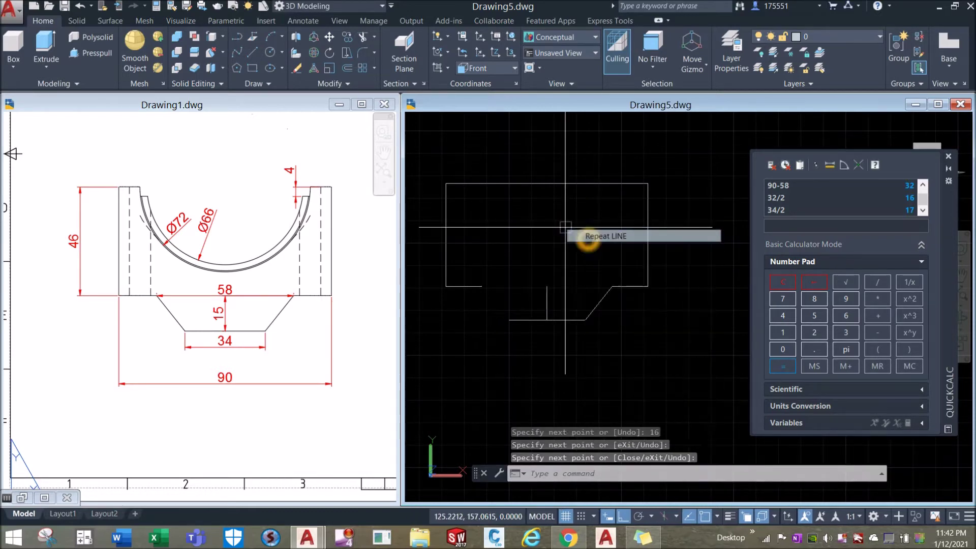
left_click(481, 287)
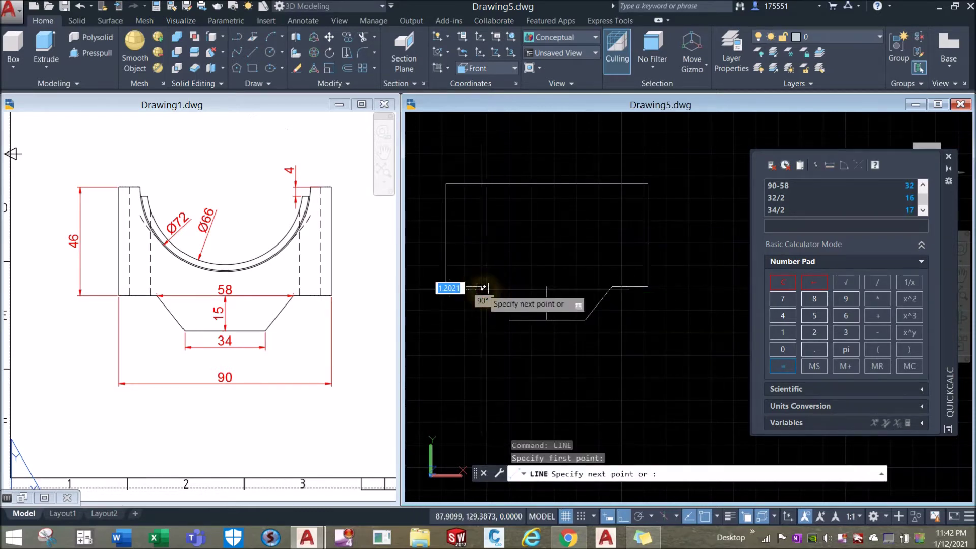
left_click(509, 320)
right_click(532, 268)
left_click(540, 275)
left_click(547, 300)
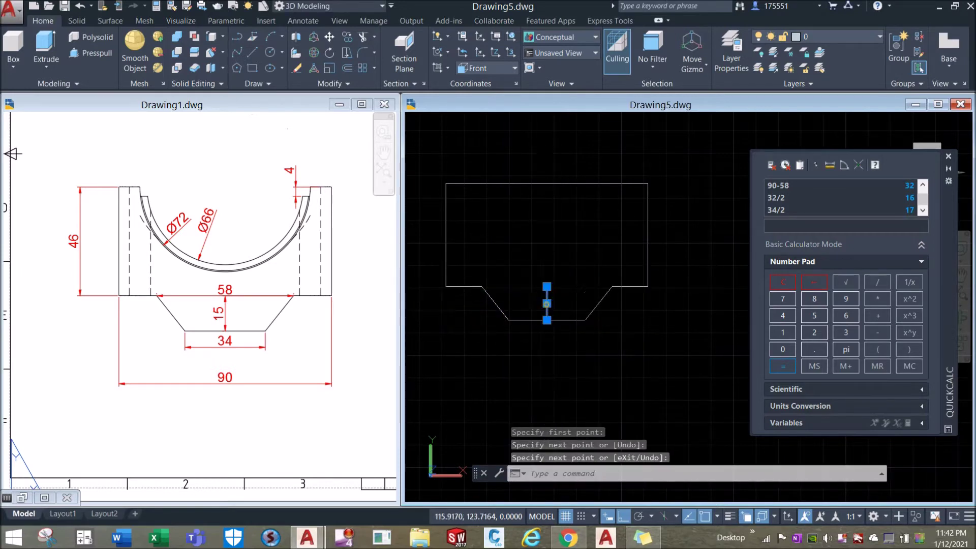
key("Delete")
Draw a 72-diameter circle centred on the midpoint of the profile's top edge.
middle_click_drag(573, 260, 580, 294)
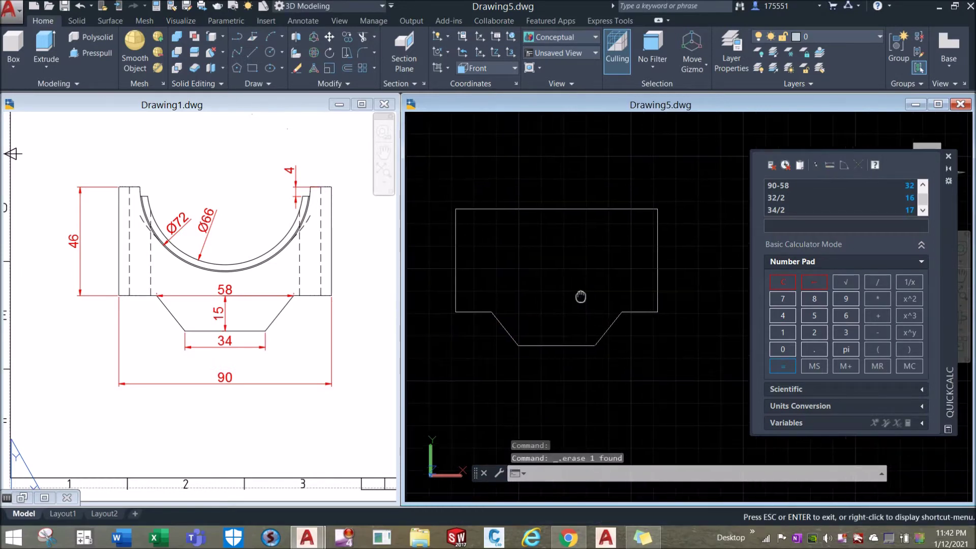
scroll(581, 293, "down", 2)
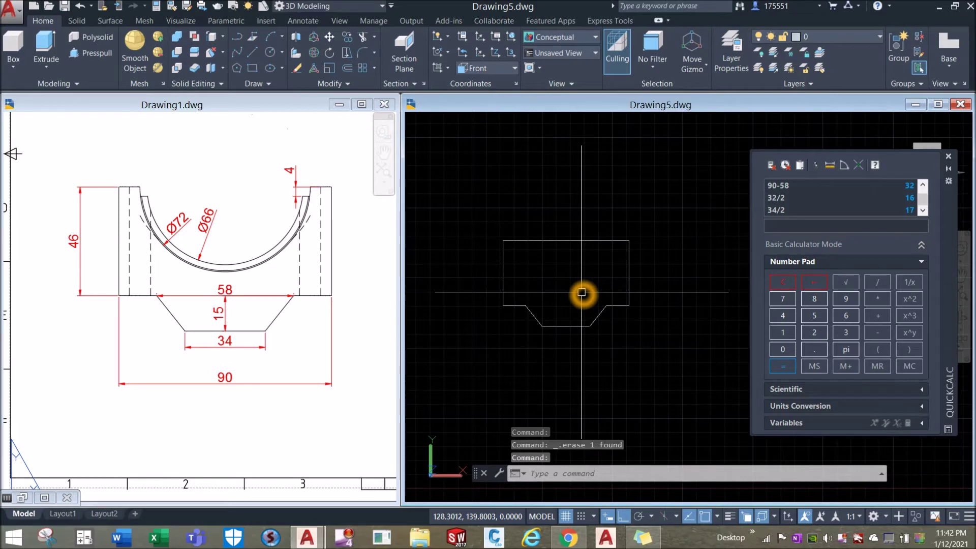
key("Return")
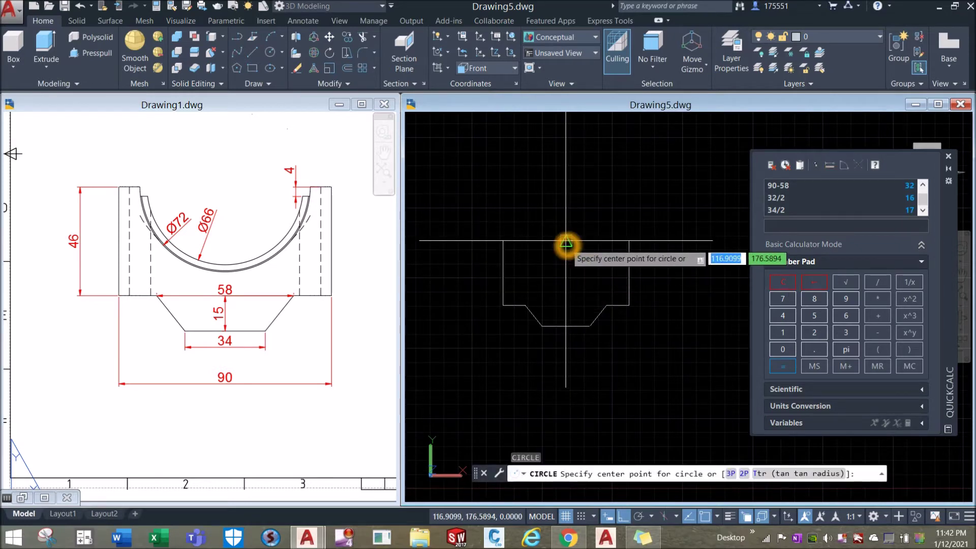
left_click(566, 243)
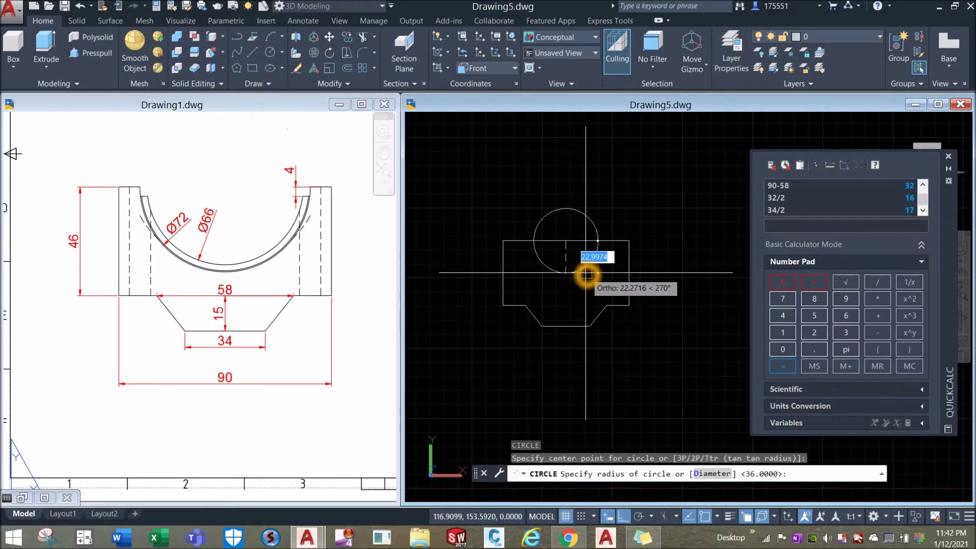
type("d")
key("Return")
type("72")
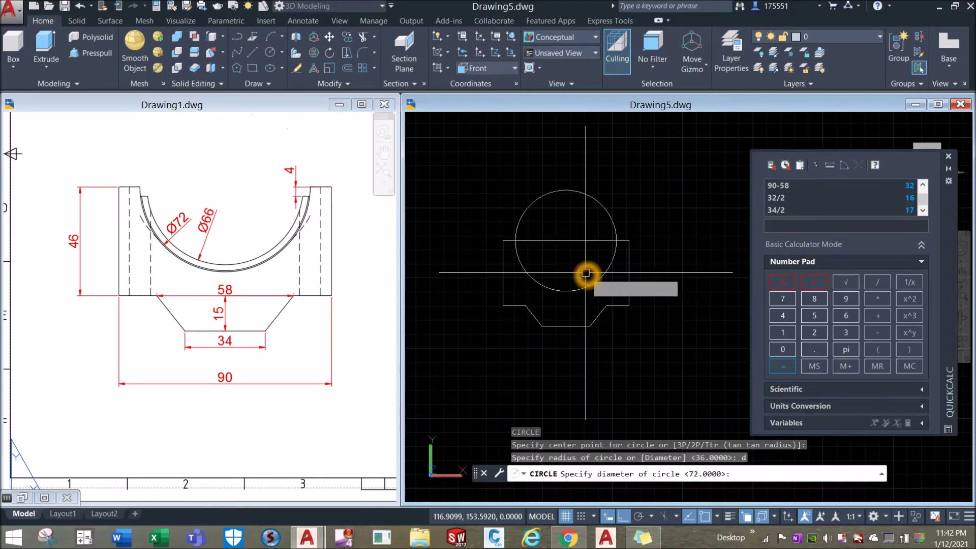
key("Return")
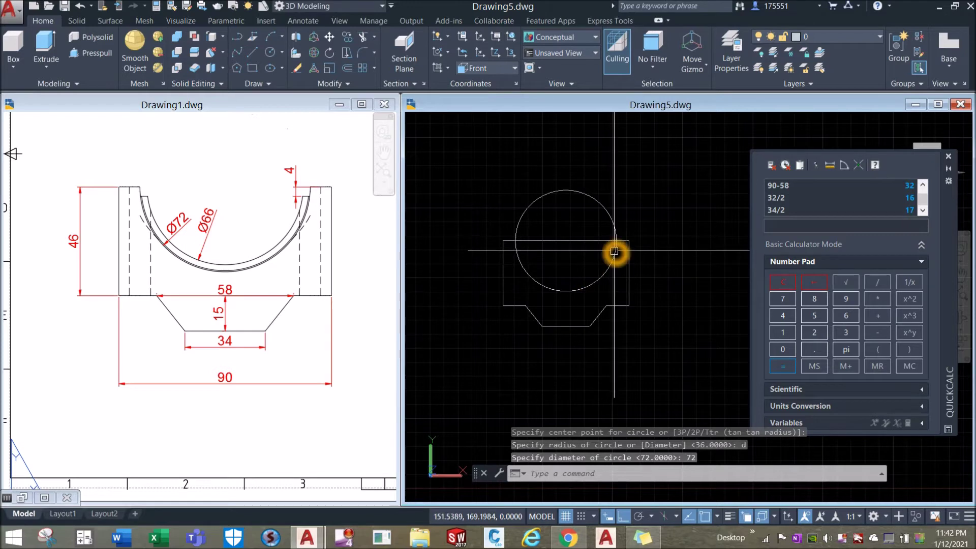
Trim away the circle's upper half and the part of the top edge inside the circle.
type("Tr")
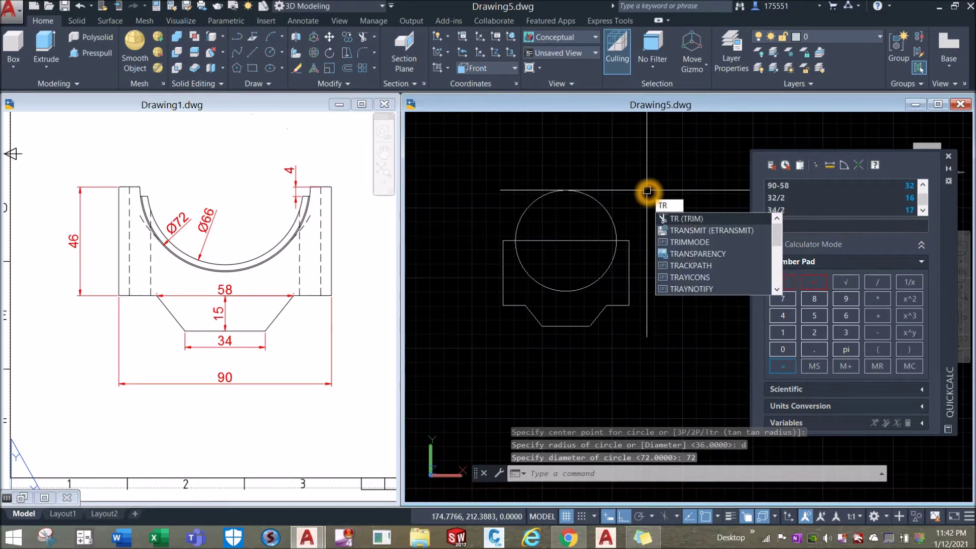
key("Return")
key("Return")
left_click(610, 216)
left_click(593, 241)
right_click(627, 198)
left_click(632, 203)
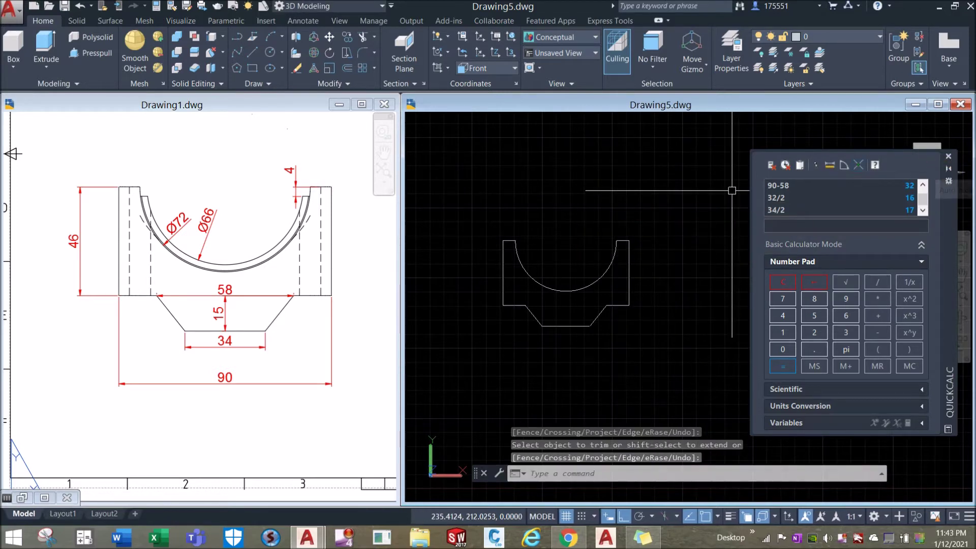
Close the QuickCalc calculator and join all the profile's lines and the arc into one polyline.
left_click(949, 156)
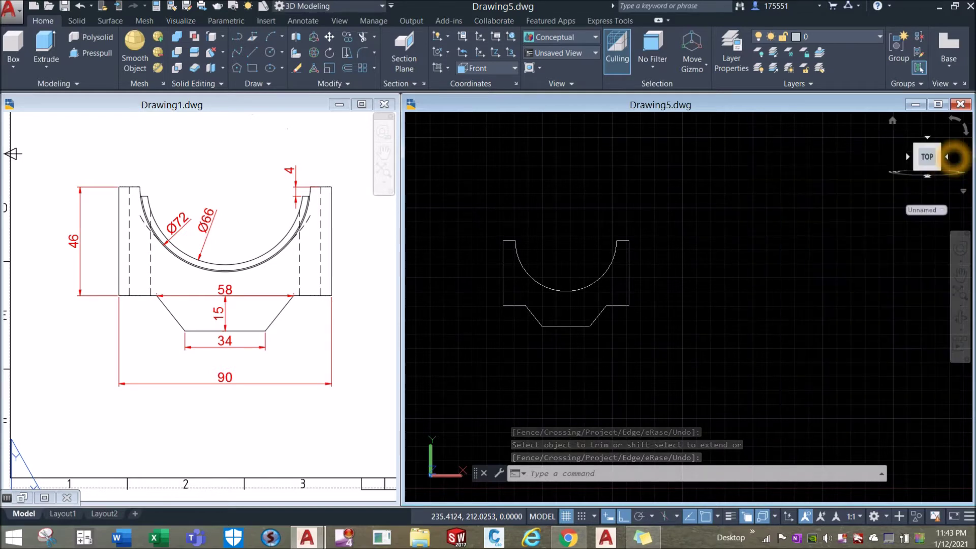
scroll(552, 252, "up", 2)
middle_click_drag(552, 251, 579, 246)
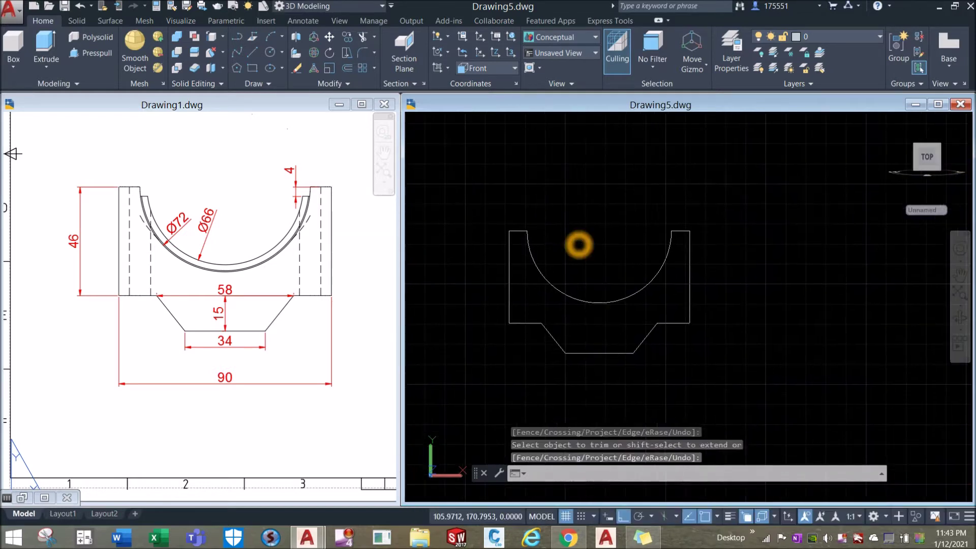
type("J")
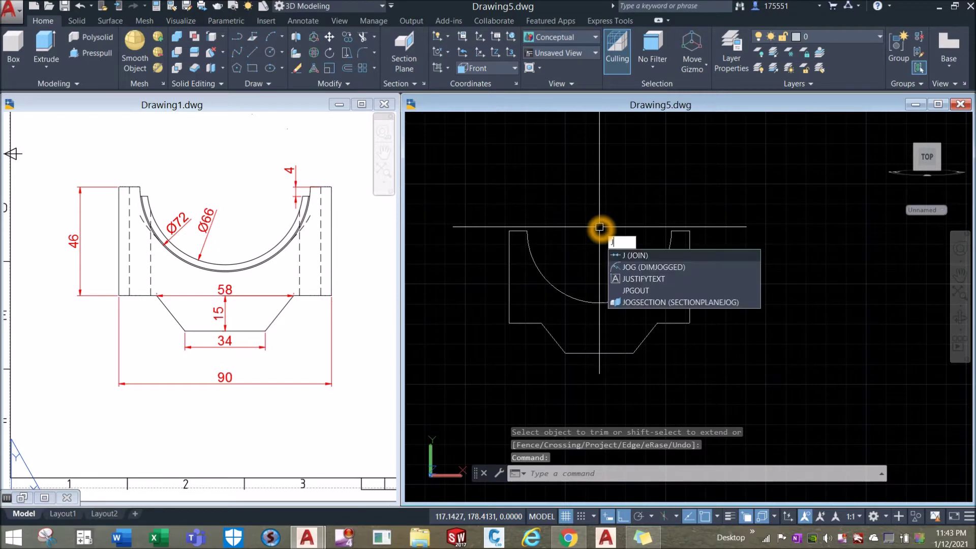
key("Return")
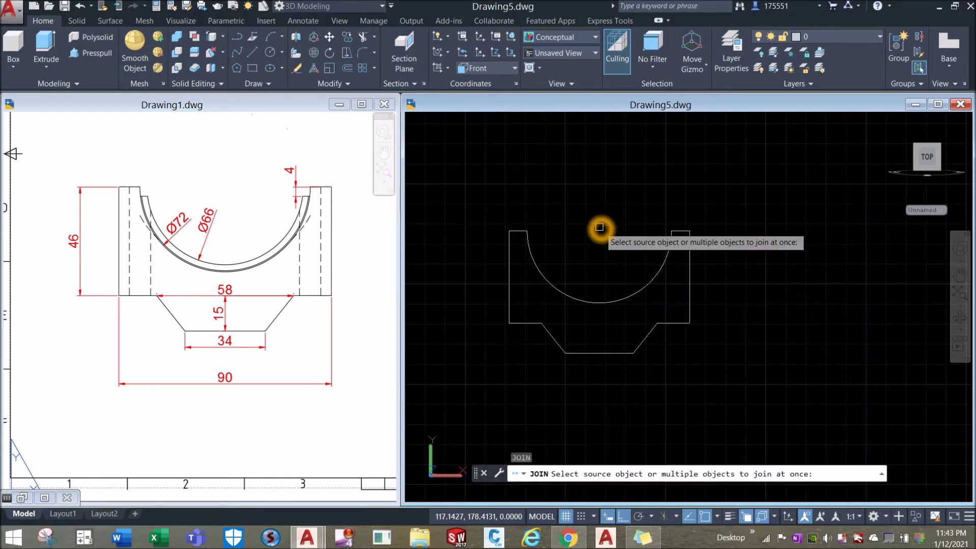
left_click(493, 199)
left_click(740, 386)
key("Return")
left_click(671, 235)
key("Escape")
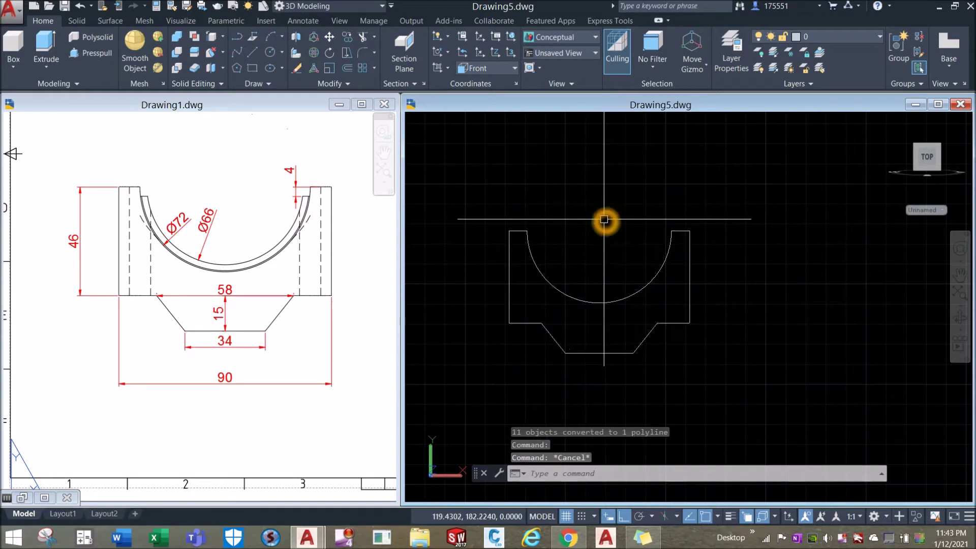
Draw a full circle centred on the profile's arc with its radius reaching the arc's right end.
middle_click_drag(606, 221, 601, 216)
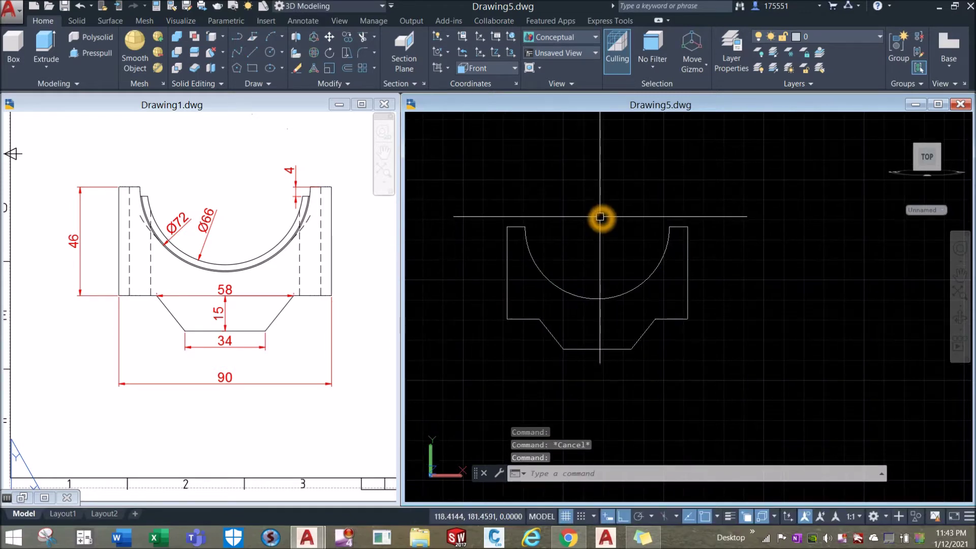
left_click(353, 328)
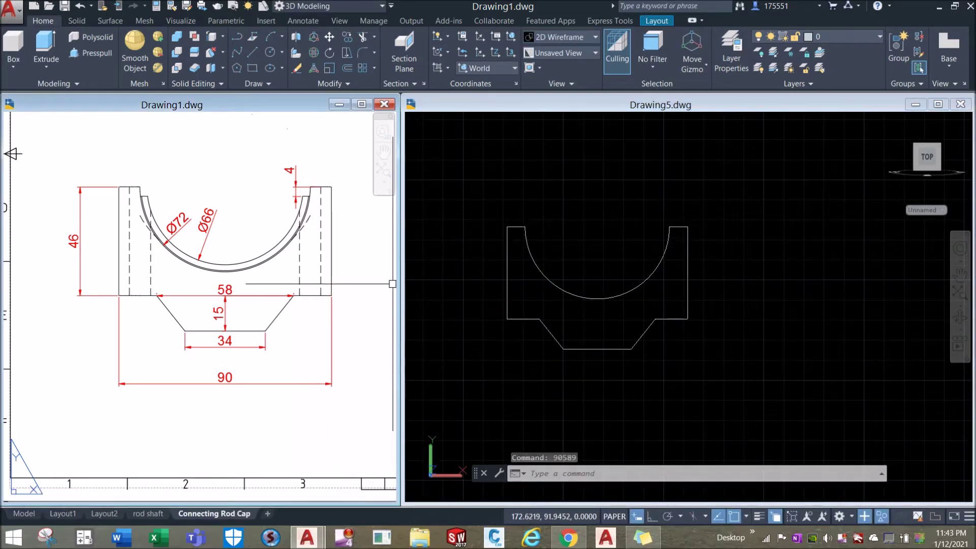
left_click(592, 226)
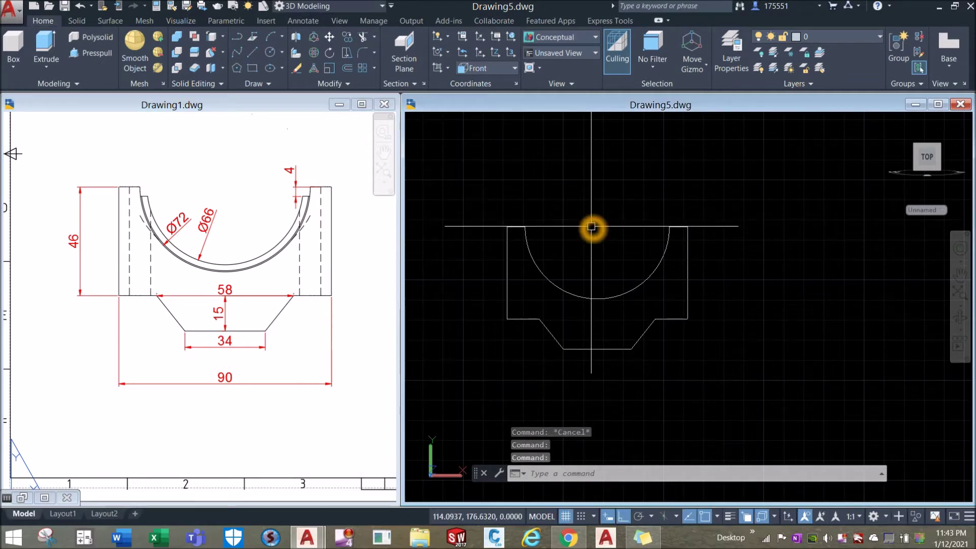
key("Return")
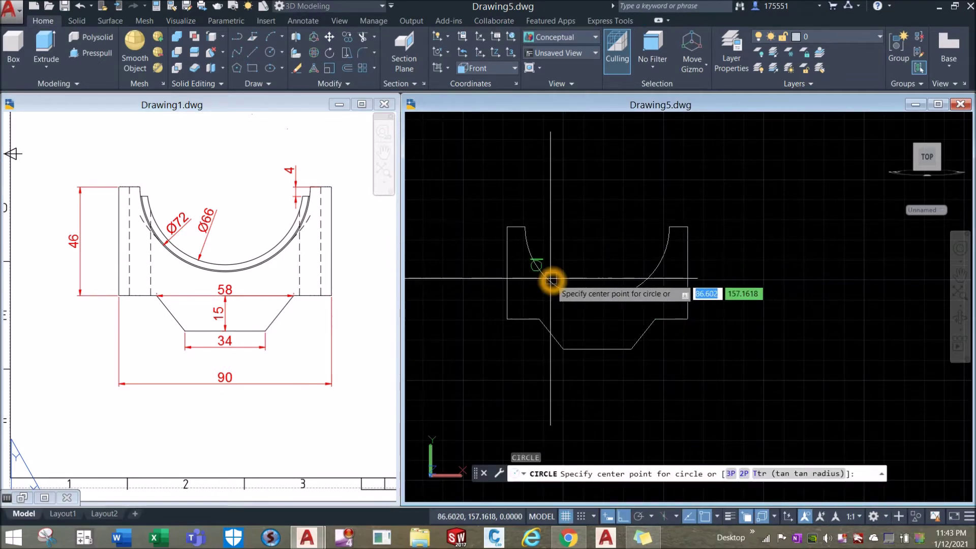
right_click(585, 246, "shift")
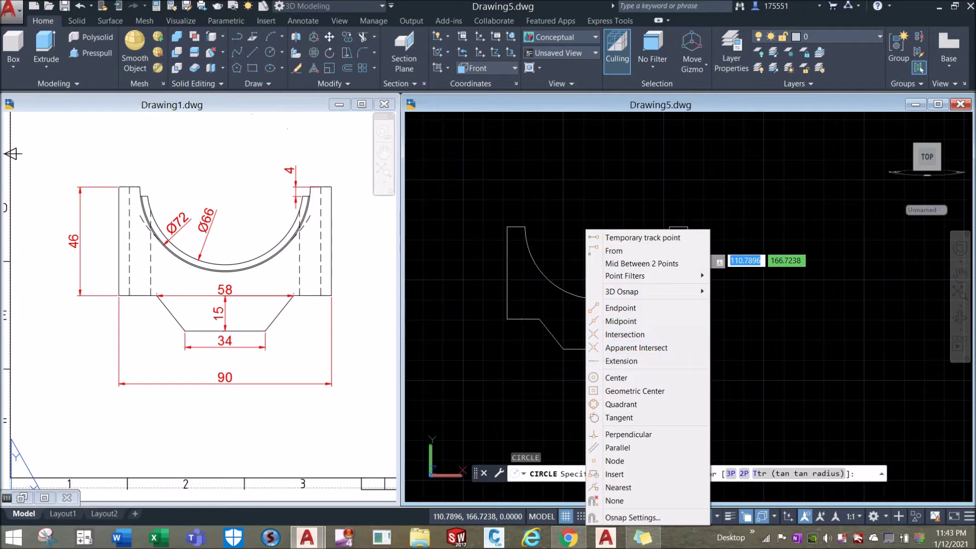
left_click(618, 378)
left_click(604, 296)
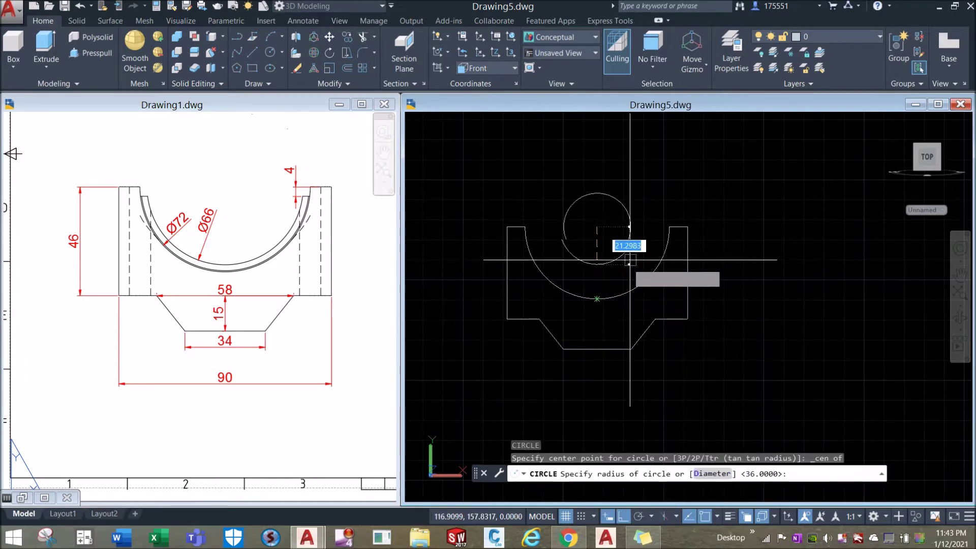
left_click(669, 225)
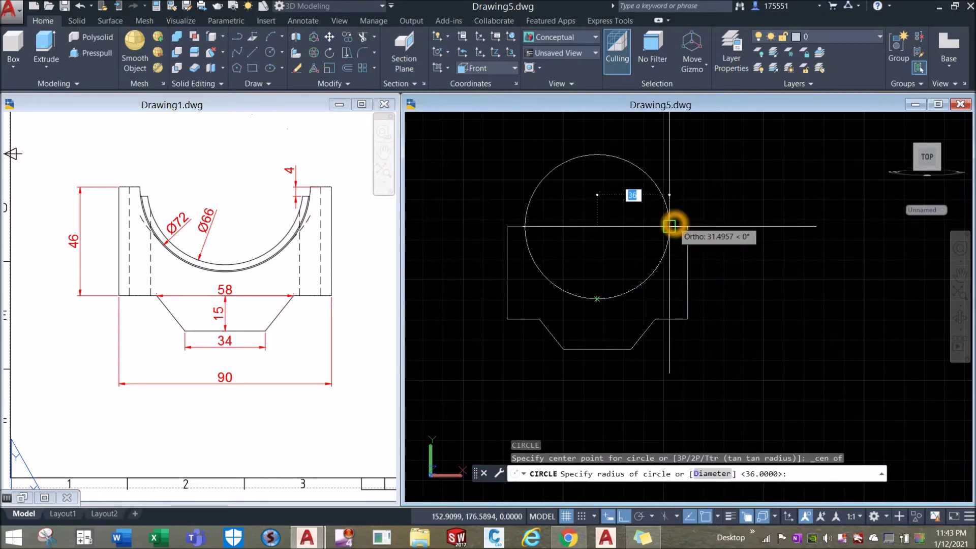
left_click(662, 194)
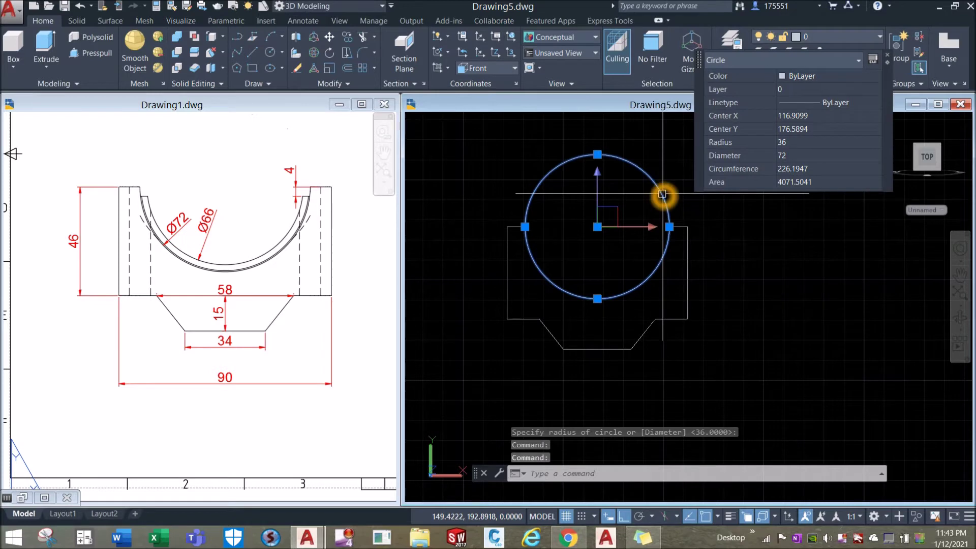
key("Escape")
Draw a 66-diameter circle concentric with the 72-diameter circle.
right_click(633, 196)
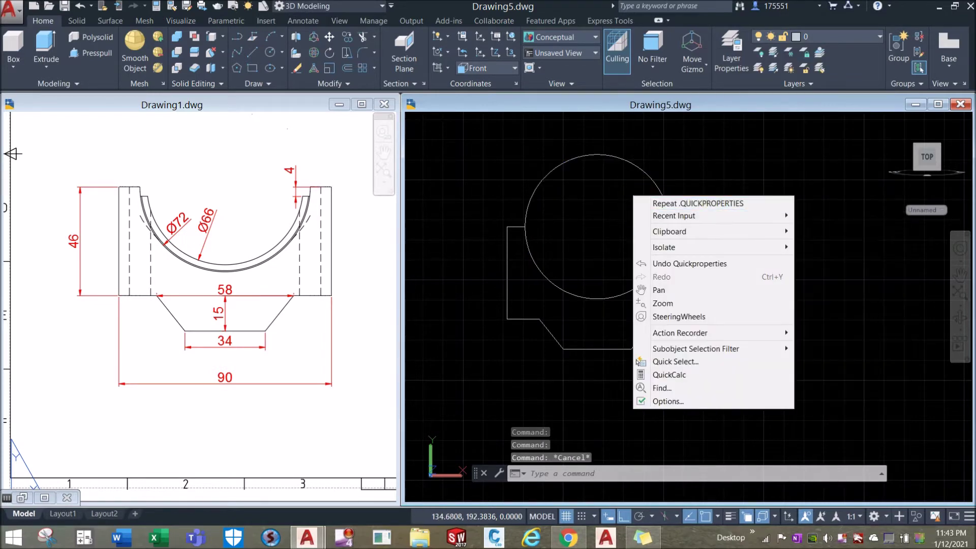
left_click(631, 218)
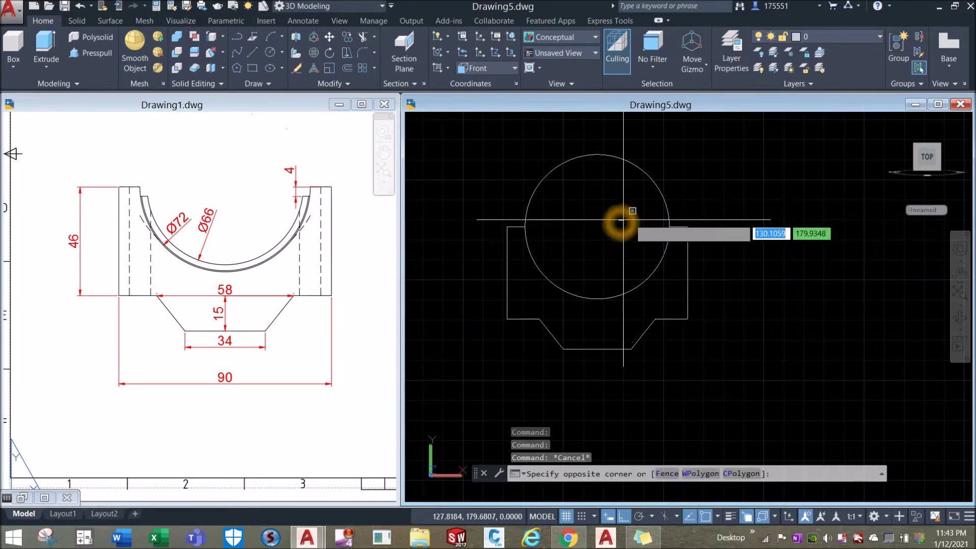
type("c")
key("Return")
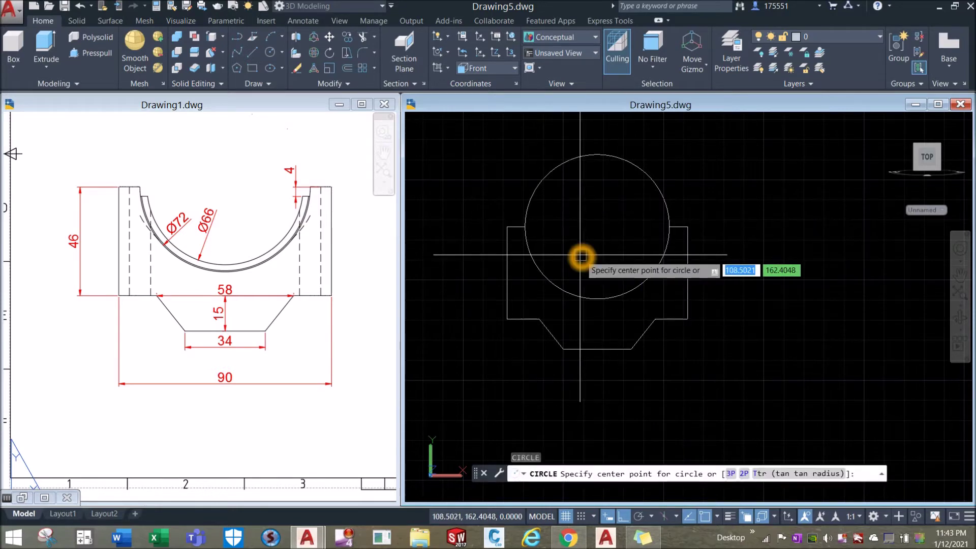
left_click(597, 226)
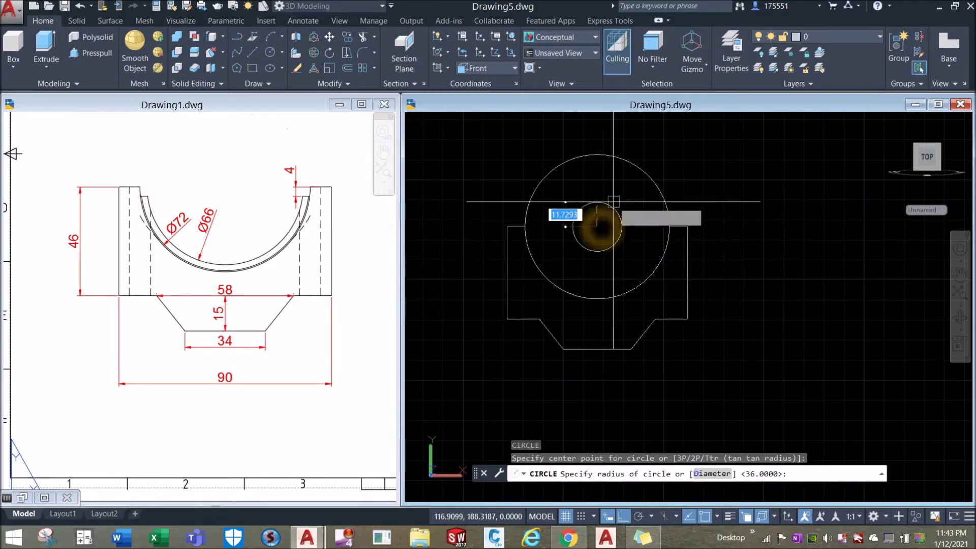
key("Return")
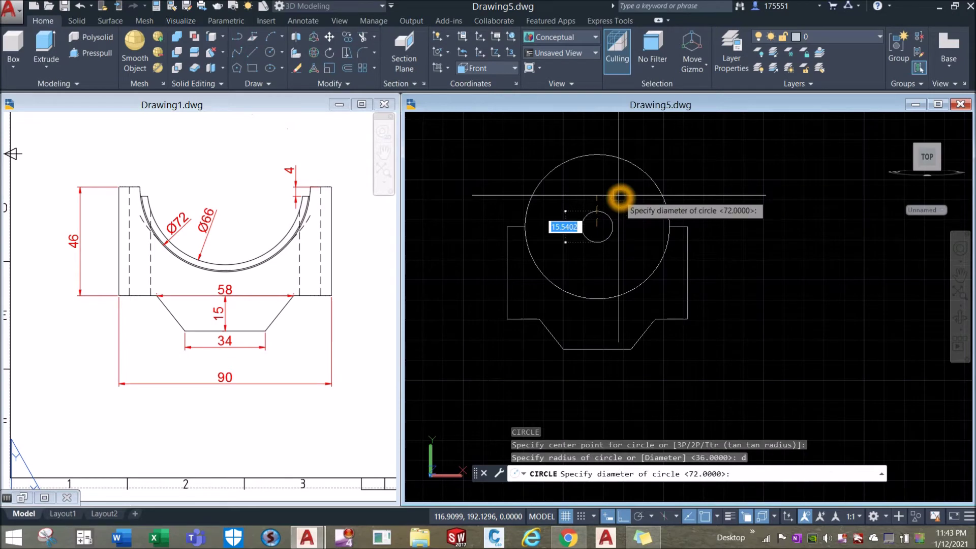
key("Return")
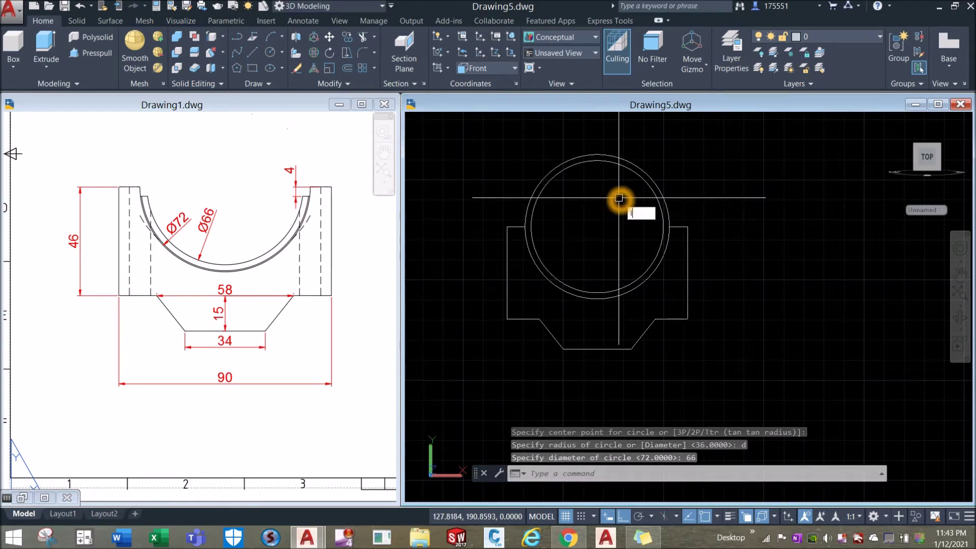
Draw a horizontal line across the 72-diameter circle between its two side quadrant points.
type("l")
key("Return")
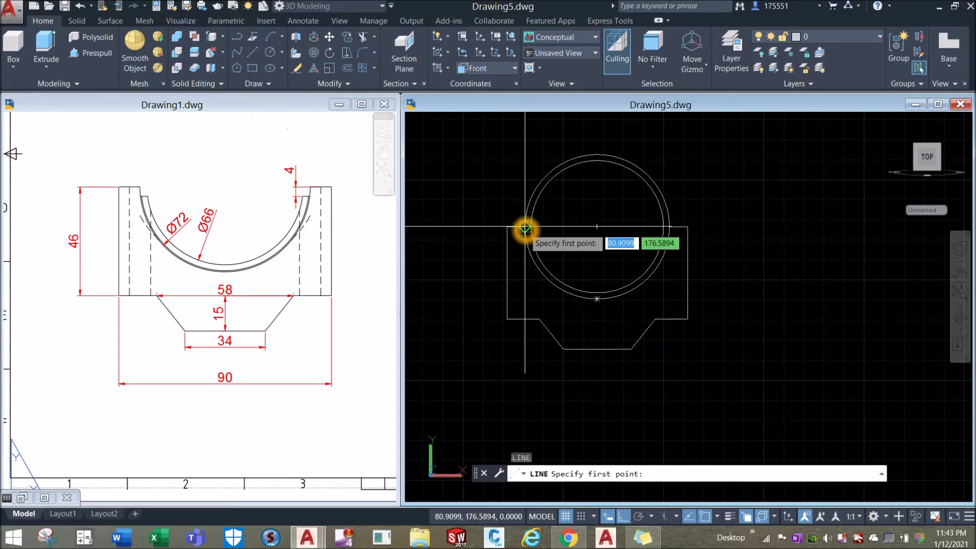
left_click(525, 228)
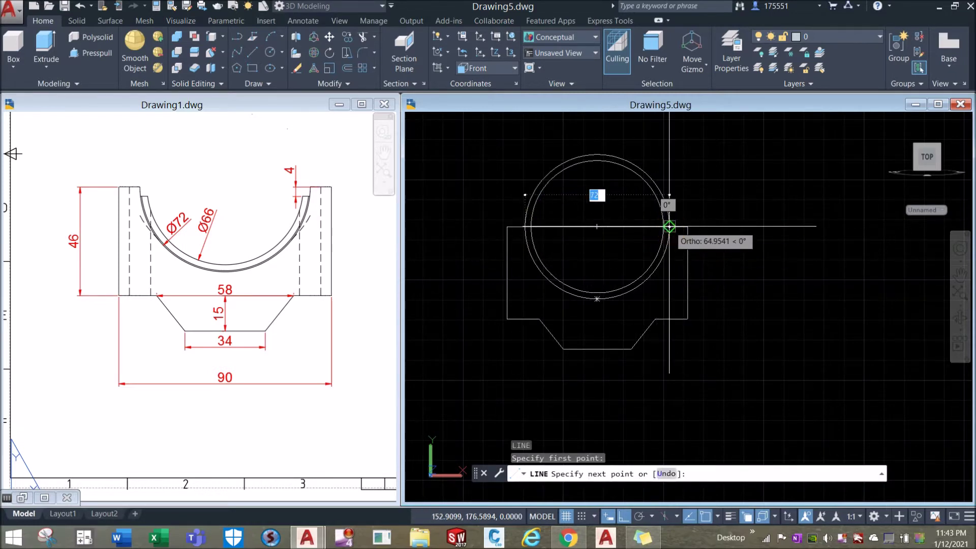
left_click(672, 227)
right_click(687, 186)
left_click(703, 194)
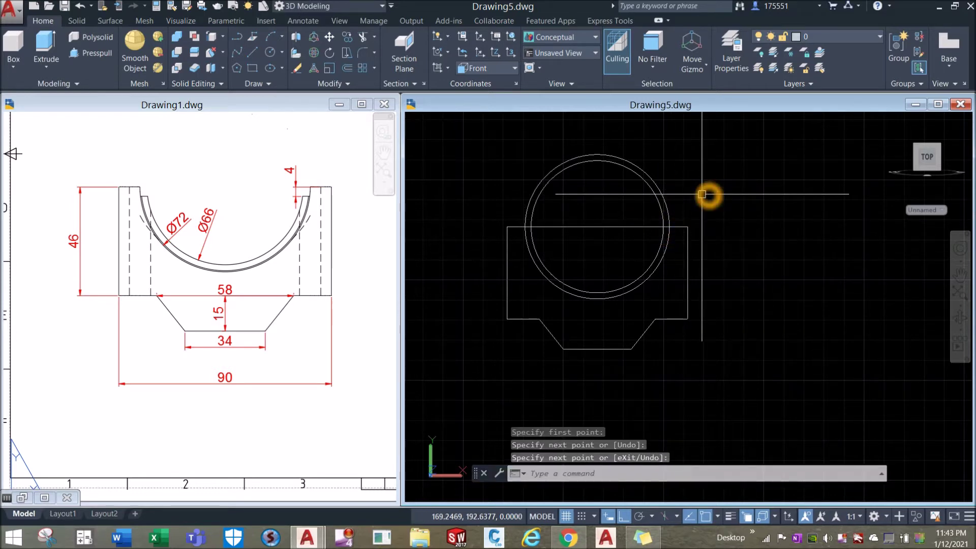
Offset the horizontal diameter line downward by 4.
key("Return")
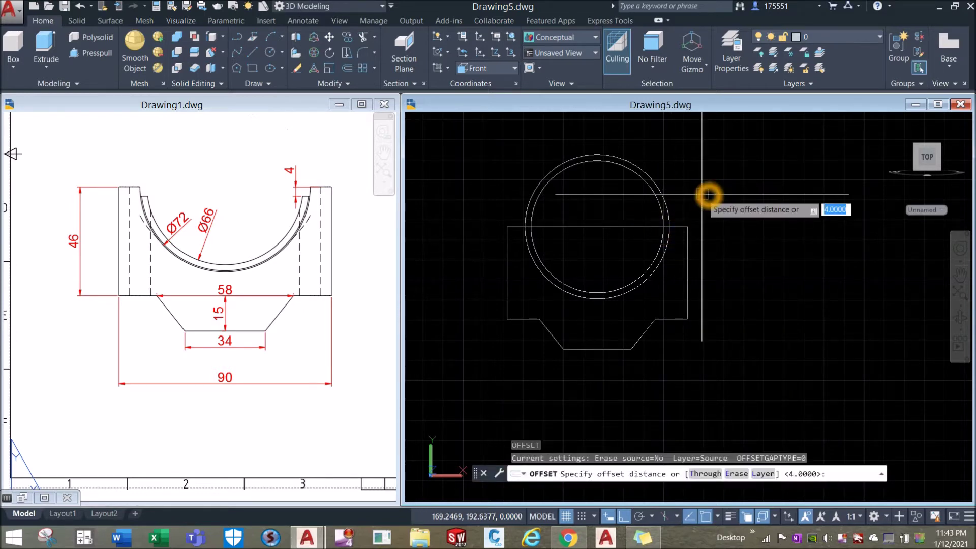
type("4")
key("Return")
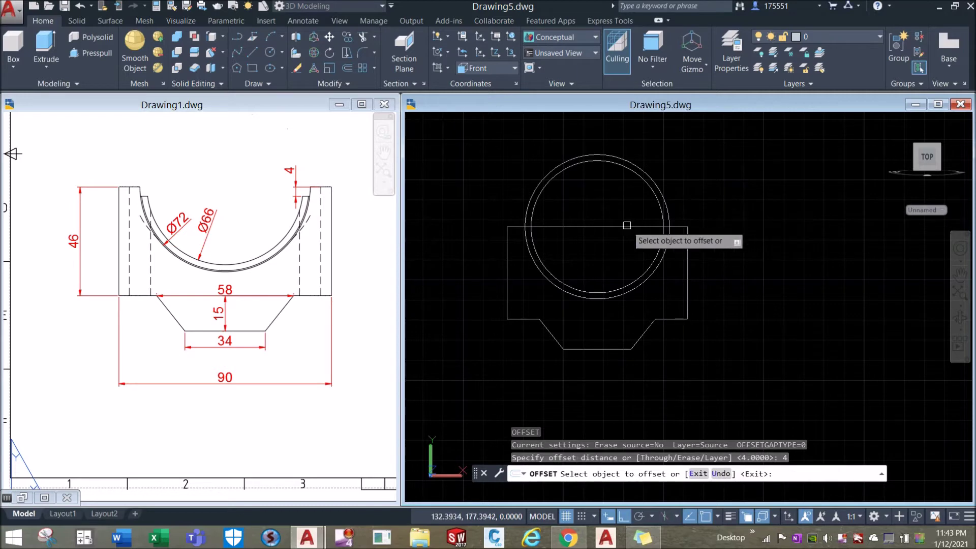
left_click(626, 227)
left_click(626, 261)
right_click(629, 260)
left_click(642, 266)
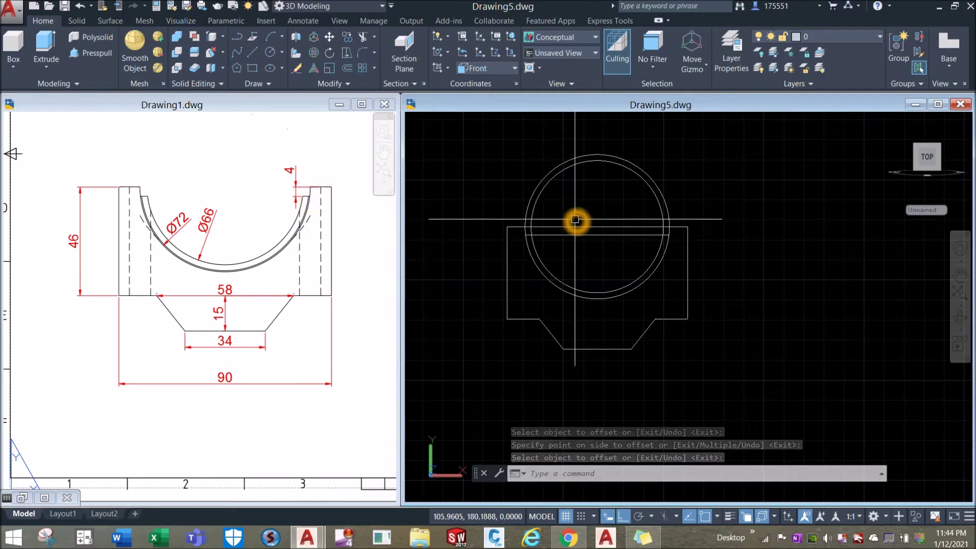
Trim away both circles' upper halves and the inner arc's left end above the offset line.
type("tr")
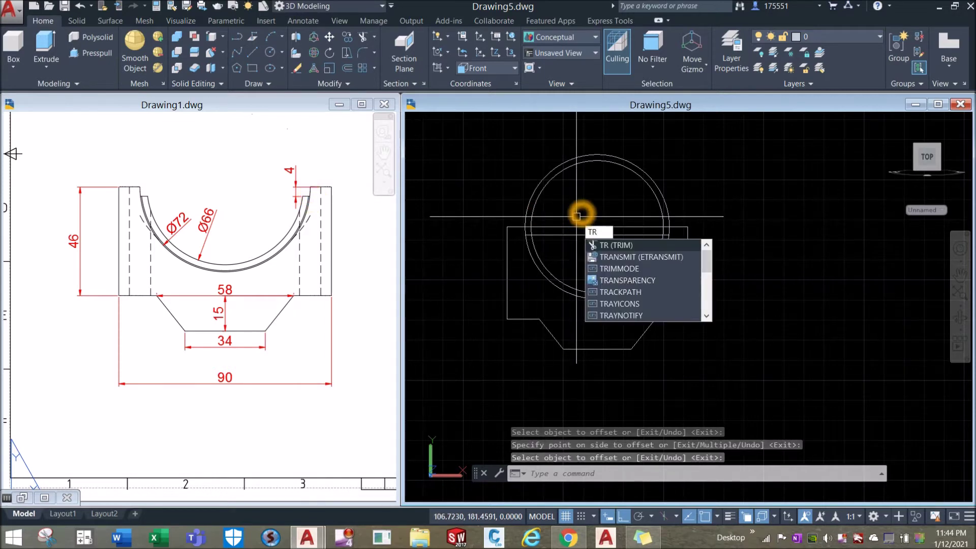
key("Return")
key("Return")
left_click(541, 211)
left_click(542, 229)
scroll(543, 229, "up", 5)
left_click(533, 209)
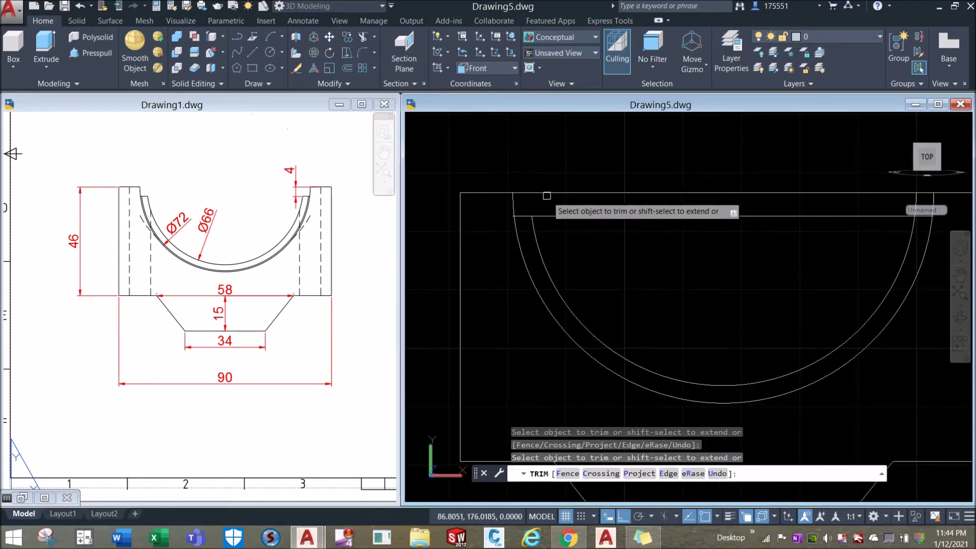
scroll(514, 216, "up", 4)
left_click(523, 193)
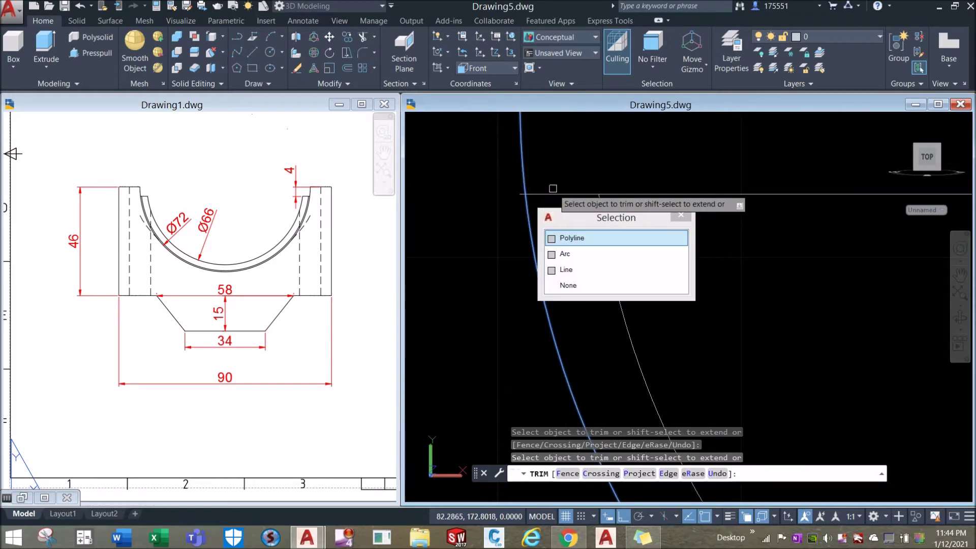
left_click(526, 175)
Trim the inner arc's right end above the offset line and the offset line's overhang beyond the outer arc.
scroll(526, 196, "up", 4)
scroll(539, 200, "down", 7)
middle_click_drag(578, 230, 527, 231)
scroll(701, 226, "up", 5)
left_click(656, 172)
scroll(720, 202, "up", 1)
left_click(681, 188)
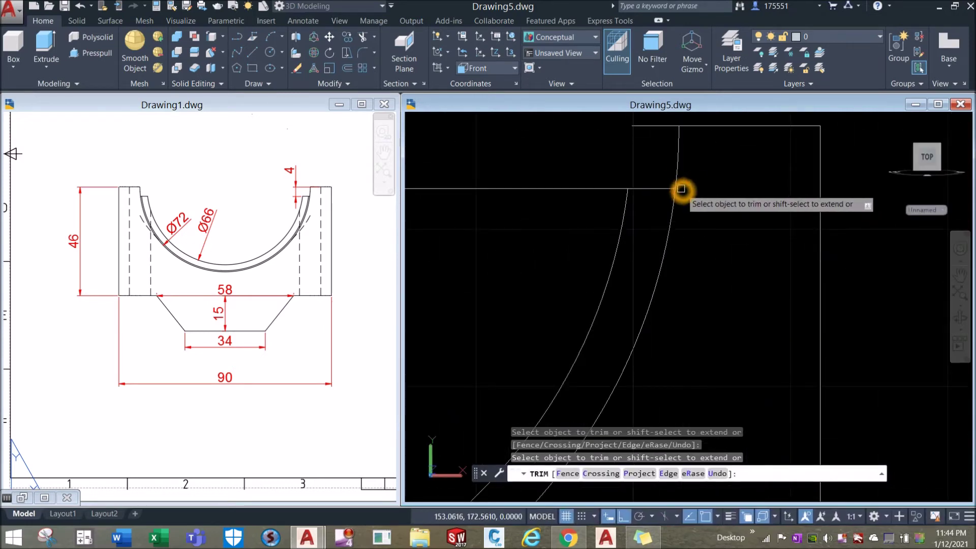
left_click(645, 125)
right_click(622, 171)
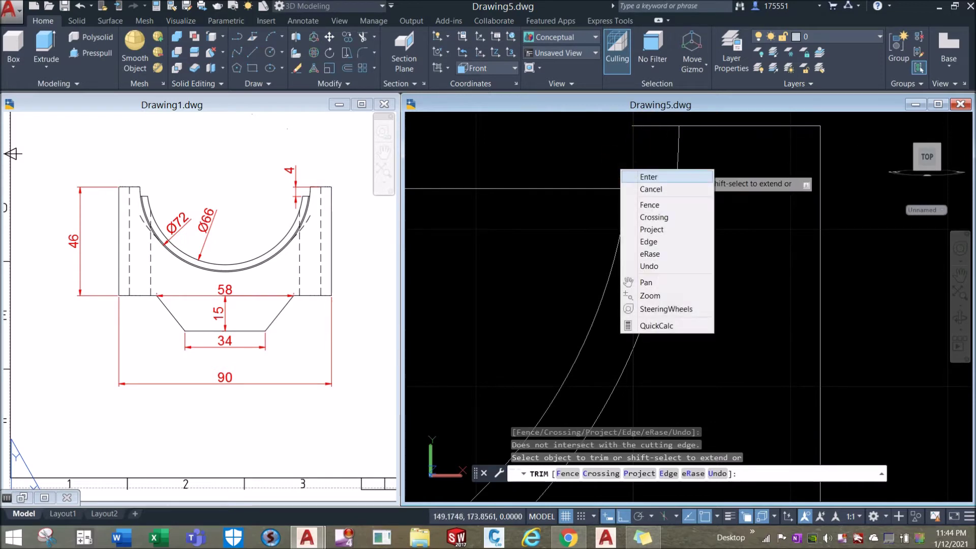
left_click(649, 176)
Erase the leftover piece of the diameter line and trim away the offset line's portion inside the inner arc.
left_click(666, 122)
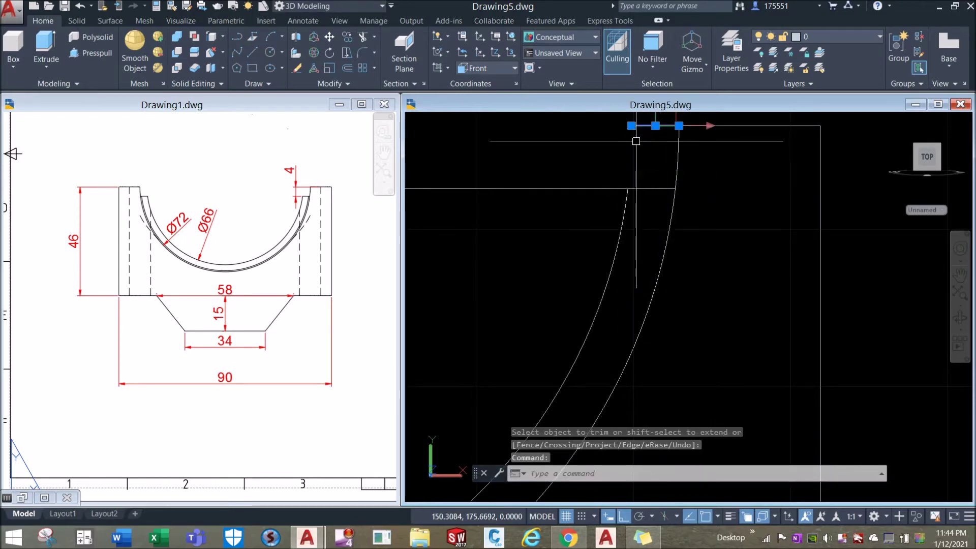
key("Delete")
scroll(633, 152, "down", 4)
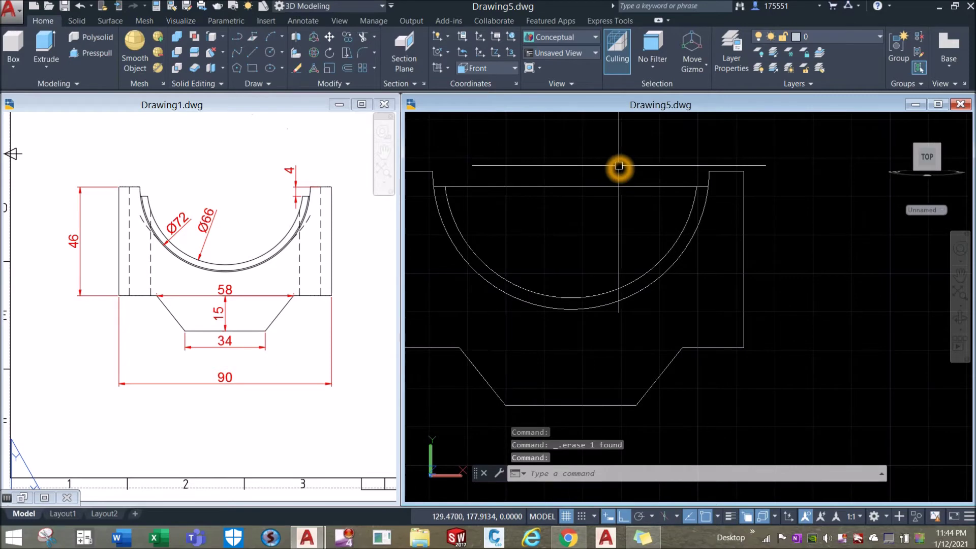
key("Return")
key("Return")
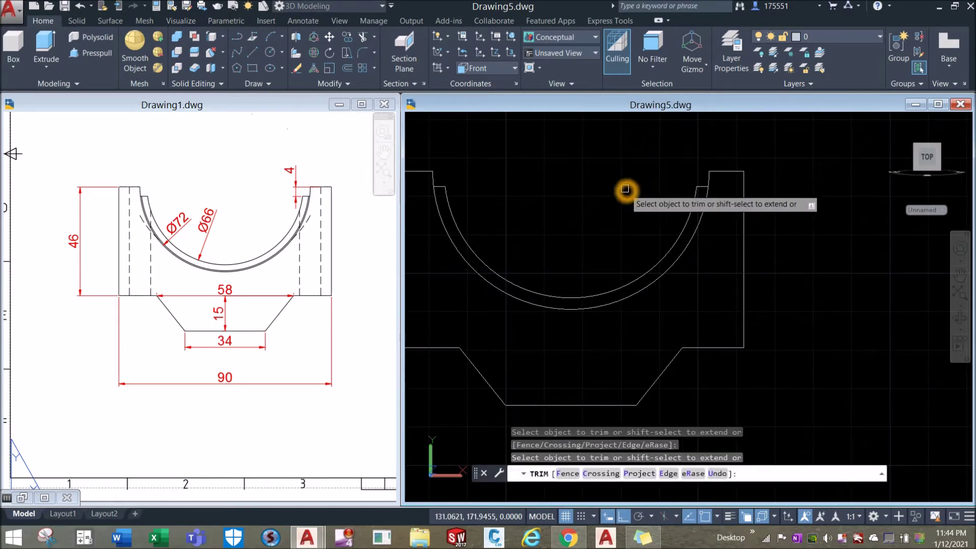
key("Return")
Try to trim the left end of the outer arc above the short offset edge while the profile polyline overlaps it.
middle_click_drag(523, 200, 571, 214, "shift")
key("Escape")
scroll(530, 212, "up", 2)
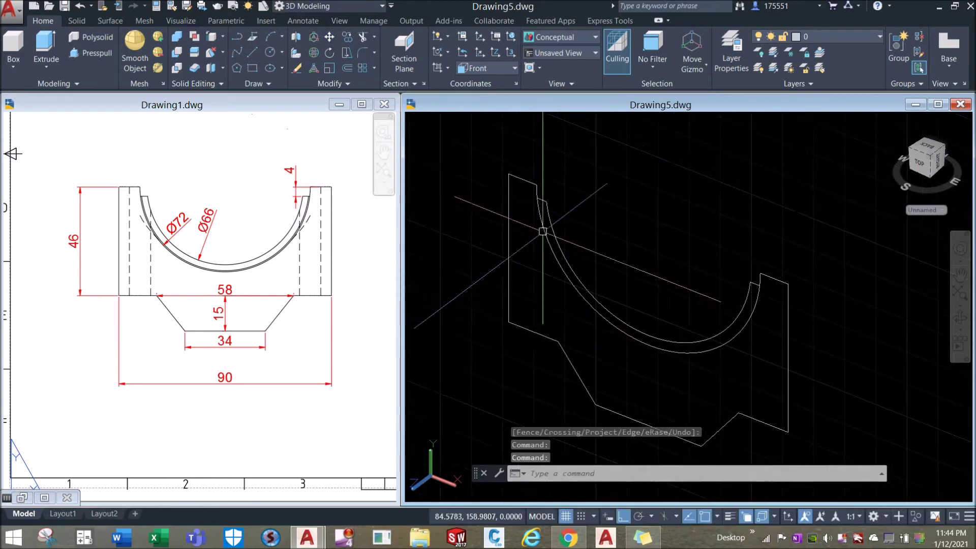
left_click(544, 214)
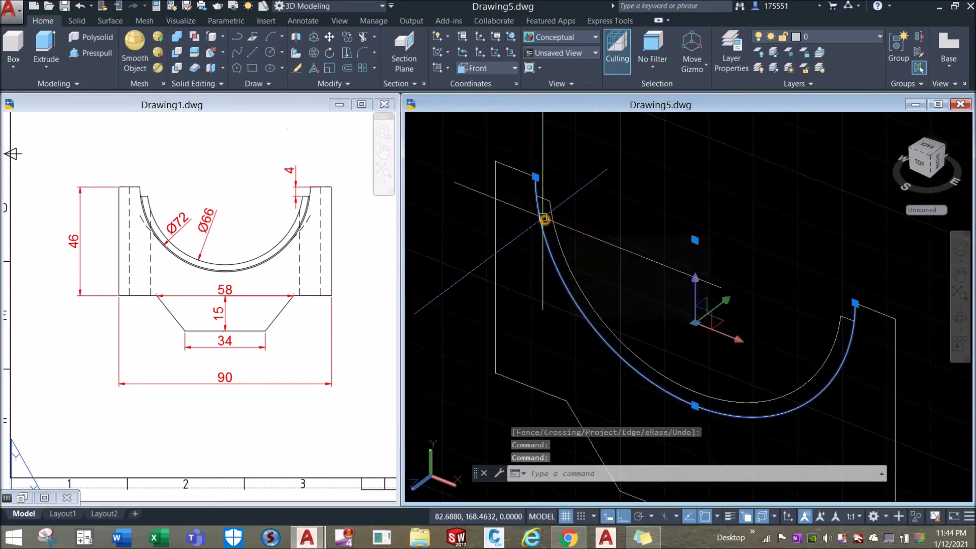
key("Escape")
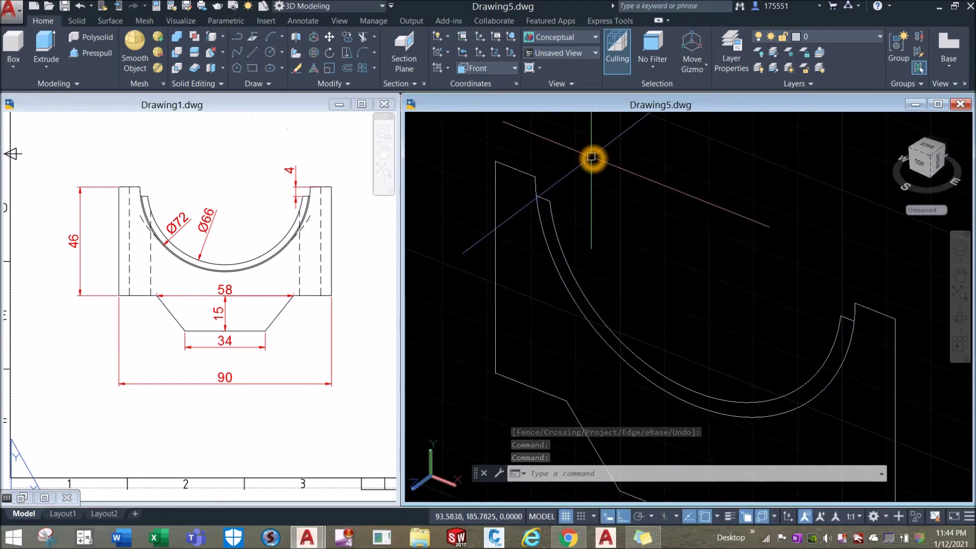
type("tr")
key("Return")
key("Return")
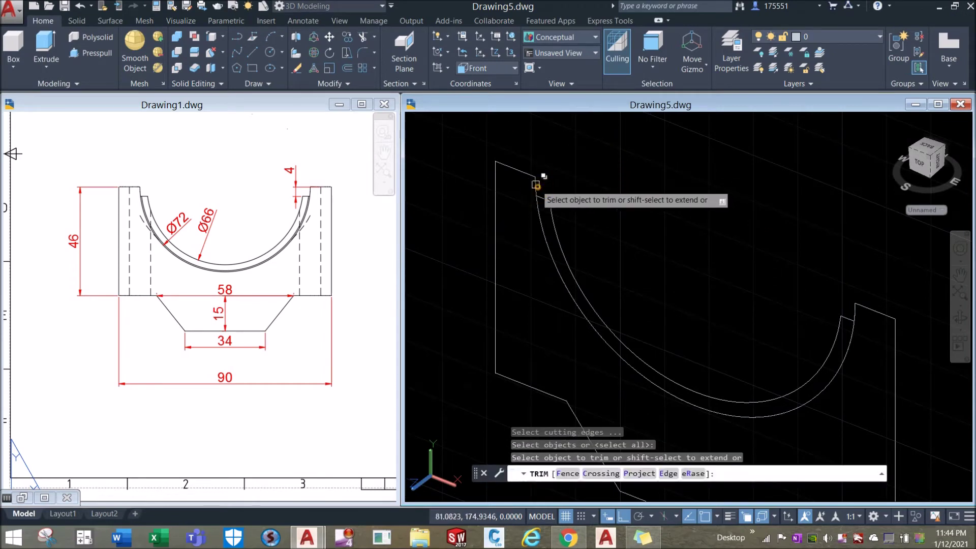
left_click(536, 185)
key("Escape")
key("Escape")
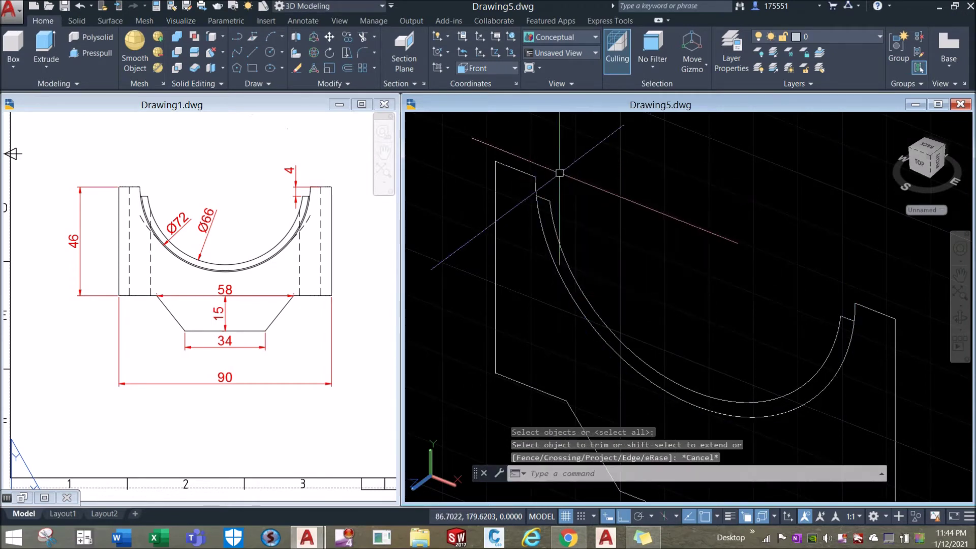
left_click(537, 187)
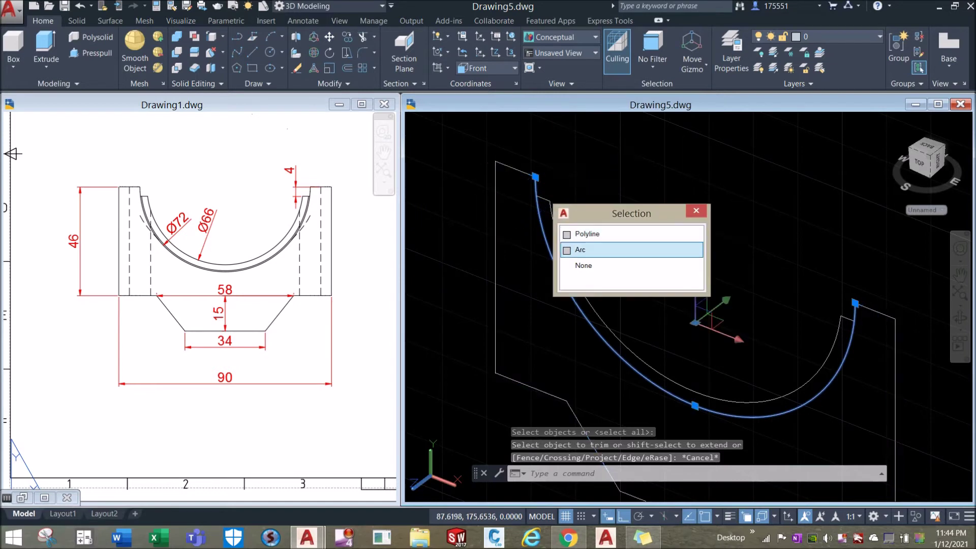
left_click(583, 250)
key("Escape")
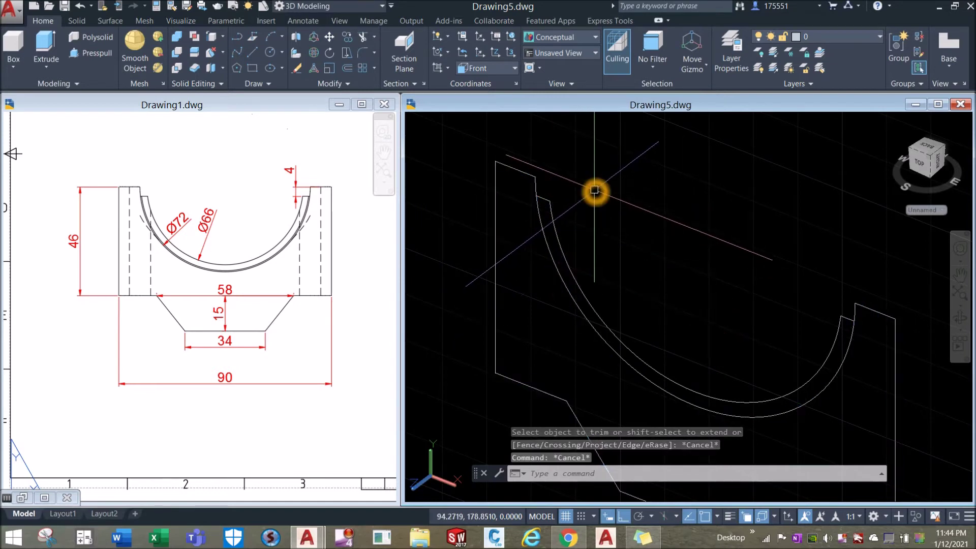
Hide the outer cap profile polyline so only the bore ring arcs and their end edges are displayed.
left_click(505, 164)
right_click(578, 131)
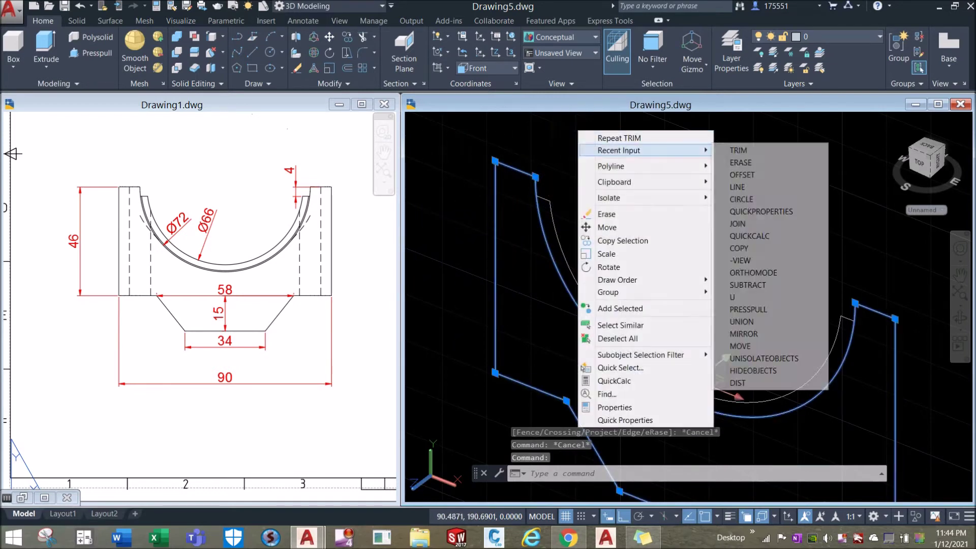
left_click(559, 158)
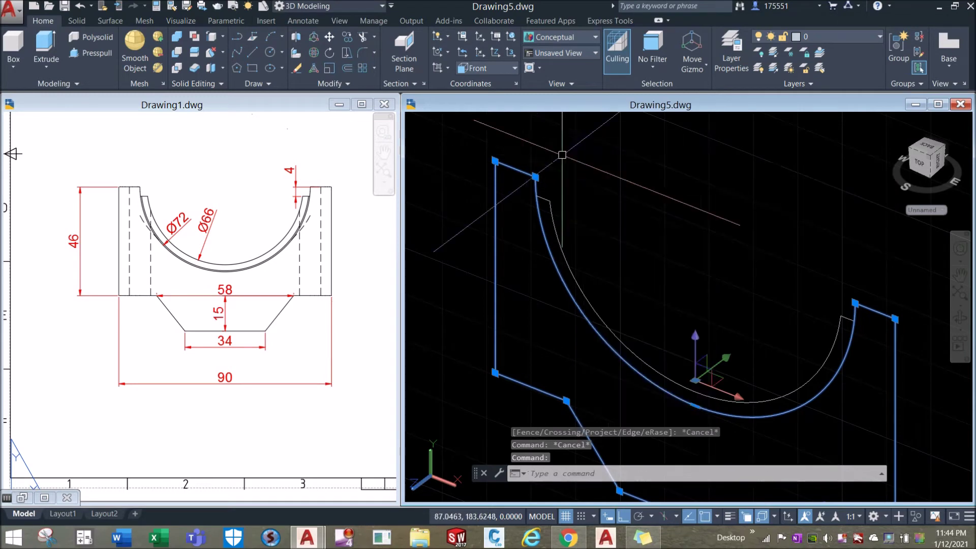
right_click(558, 144)
mouse_move(589, 211)
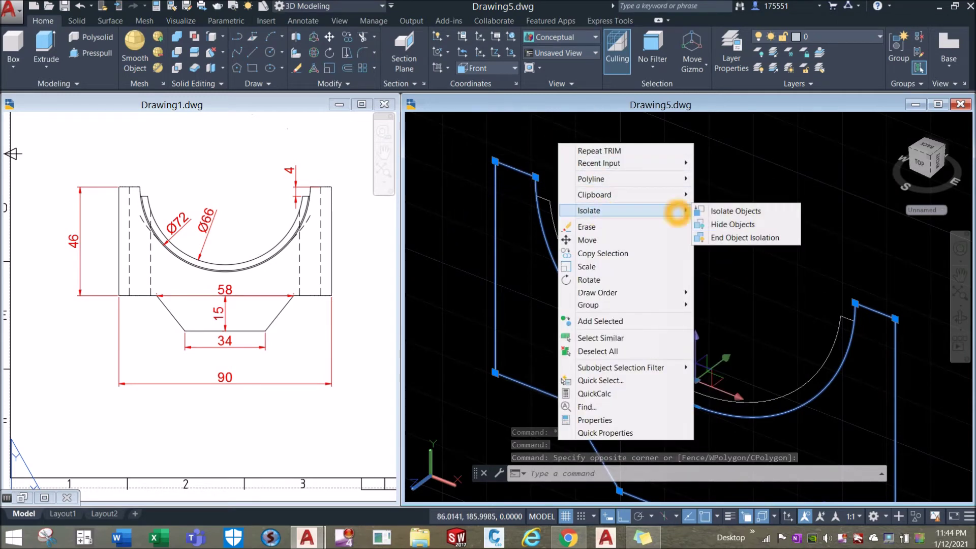
left_click(733, 224)
left_click(534, 182)
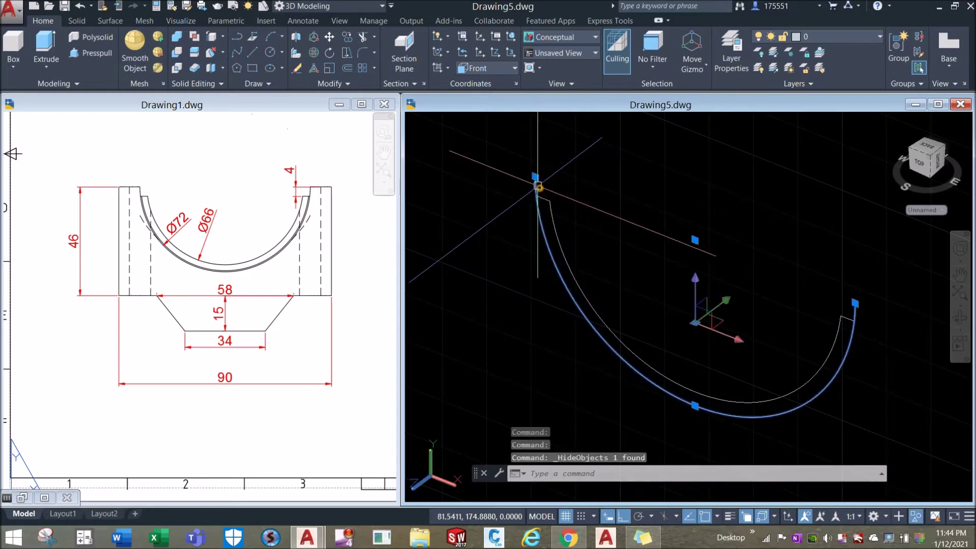
key("Escape")
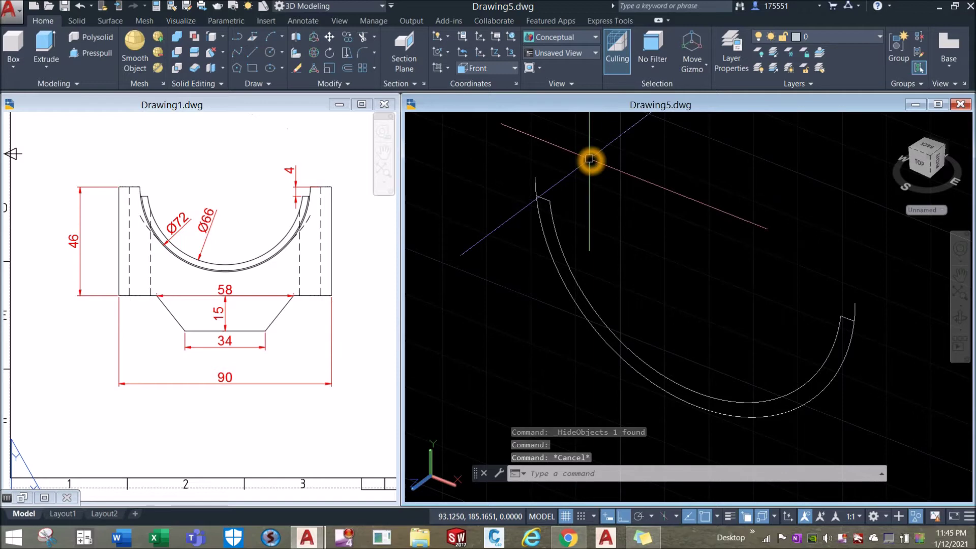
Trim both ends of the outer arc projecting above the short end edges to close the half-ring outline.
type("TR")
key("Return")
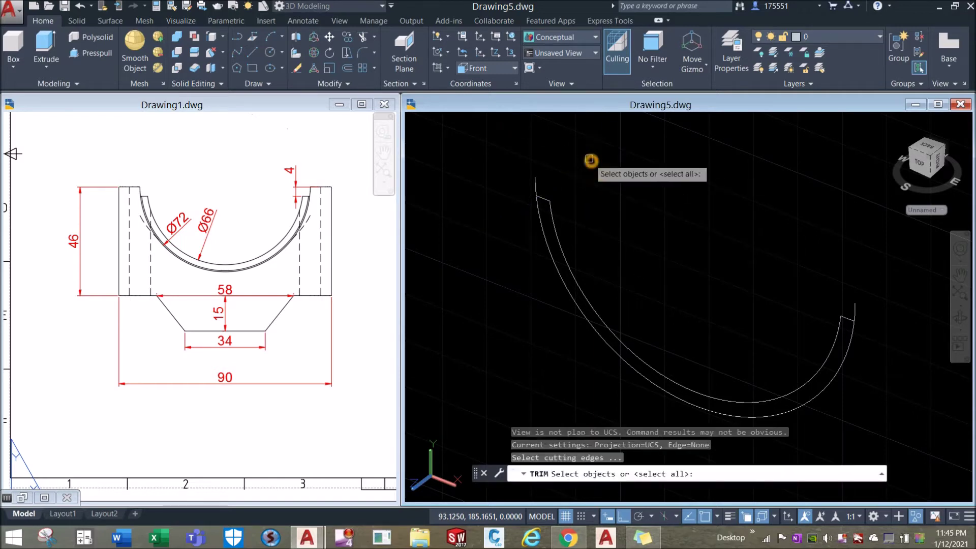
key("Return")
left_click(539, 187)
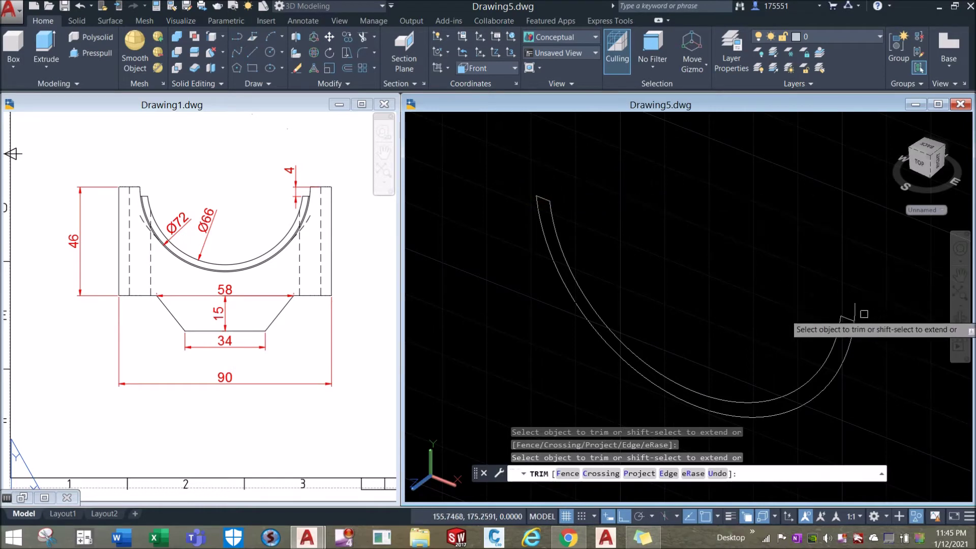
right_click(621, 198)
left_click(642, 205)
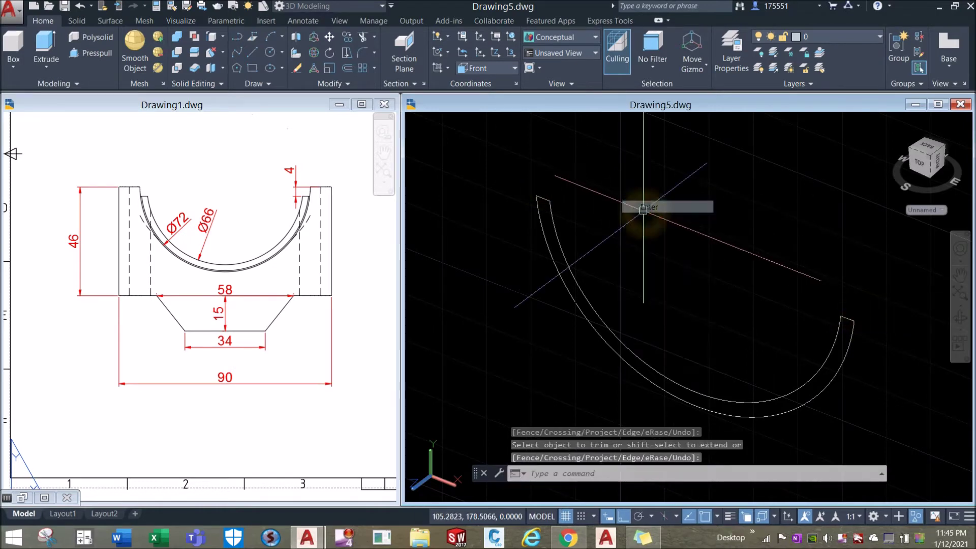
Join the two bore ring arcs and their two short end edges into one closed half-ring polyline.
type("j")
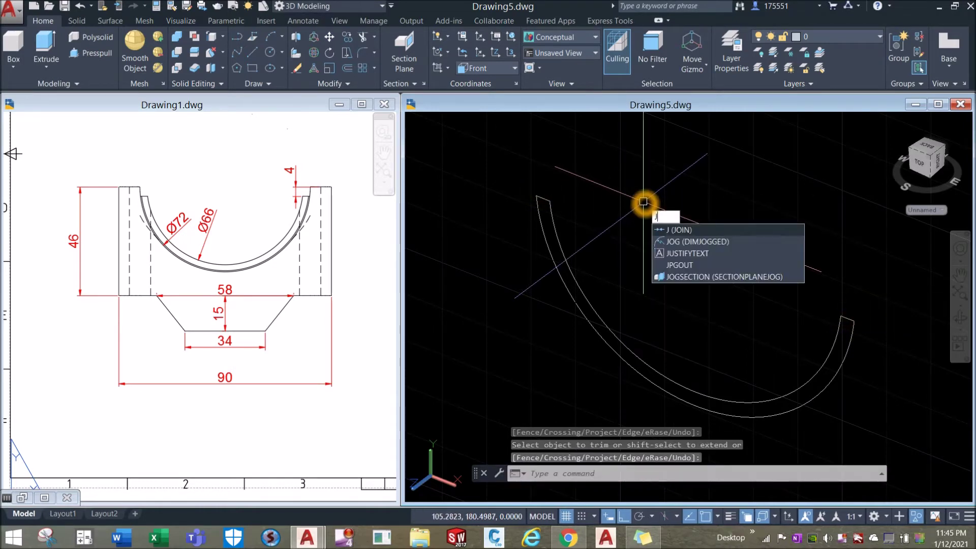
key("Return")
scroll(644, 201, "down", 4)
left_click(582, 179)
left_click(759, 354)
key("Return")
left_click(598, 218)
key("Escape")
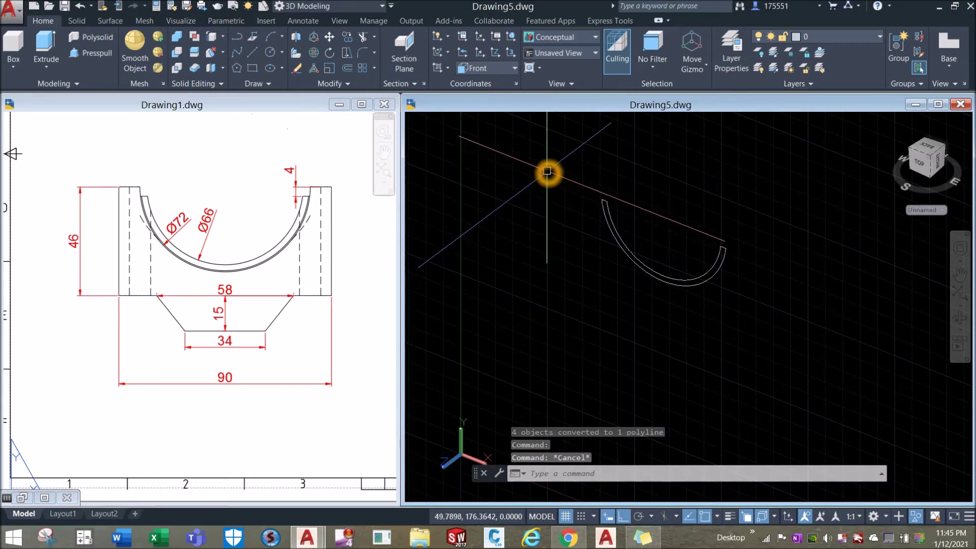
End the object isolation to bring back the hidden outer cap profile and turn off the drawing grid.
right_click(547, 172)
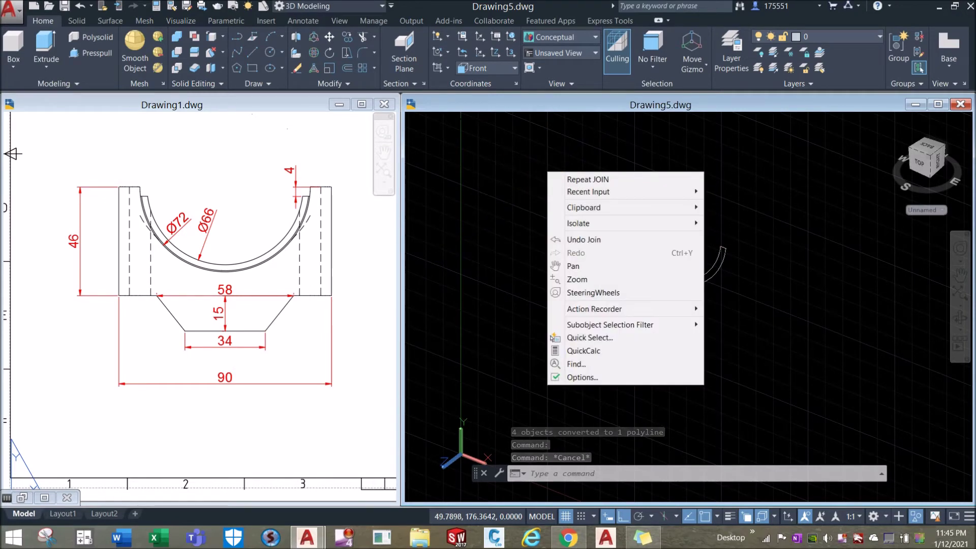
mouse_move(585, 223)
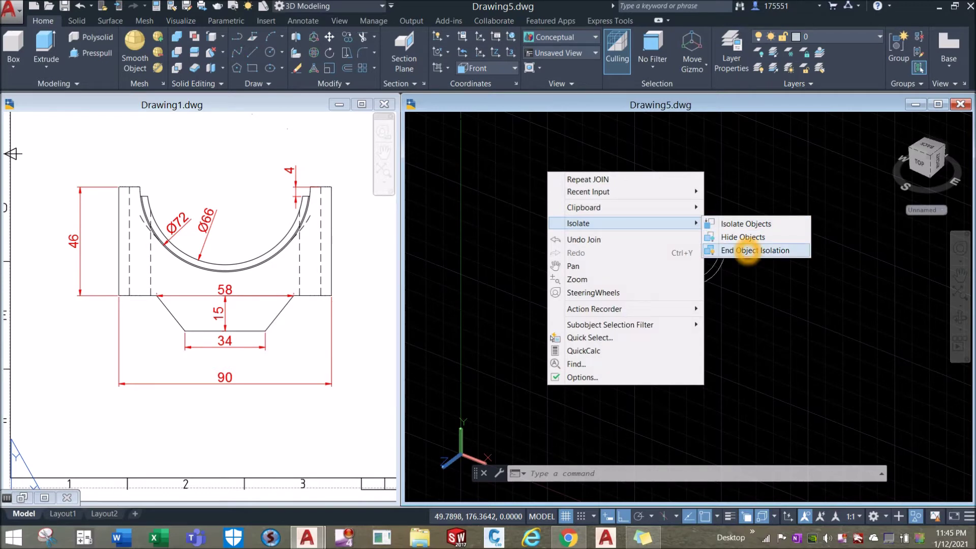
left_click(755, 250)
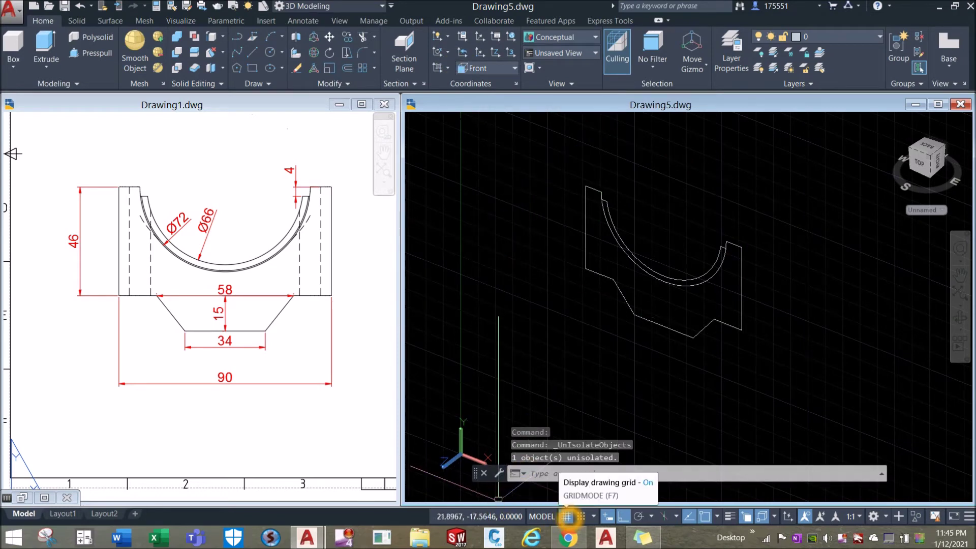
left_click(566, 516)
scroll(622, 305, "up", 2)
middle_click_drag(623, 302, 575, 316)
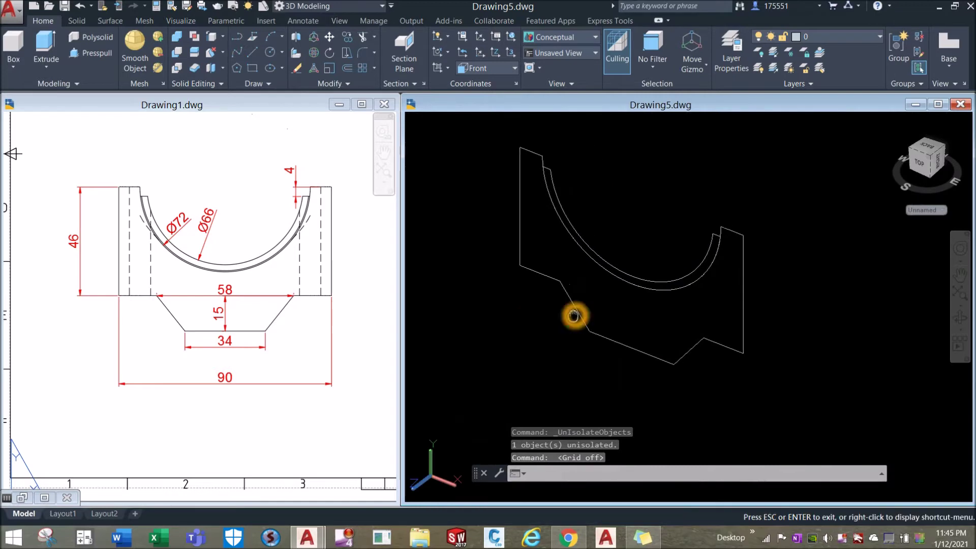
scroll(562, 262, "down", 1)
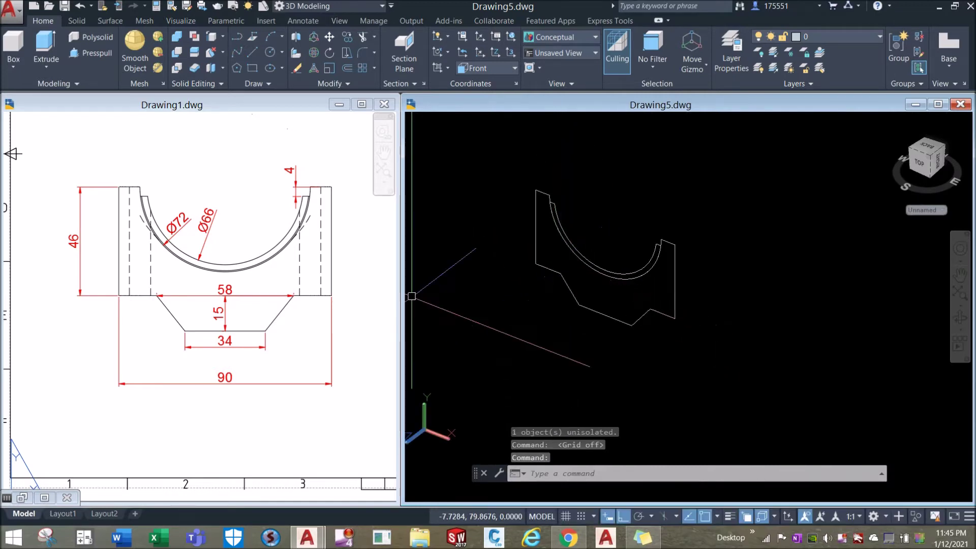
Examine the side view of the connecting rod cap in the reference drawing for the body's thickness.
left_click(295, 346)
scroll(303, 292, "down", 3)
middle_click_drag(304, 292, 236, 285)
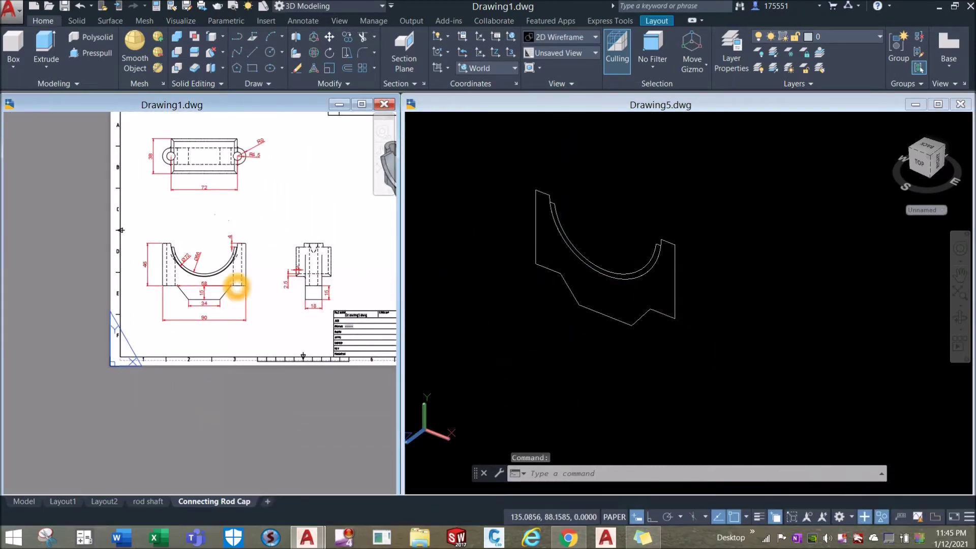
scroll(240, 269, "up", 2)
left_click(588, 301)
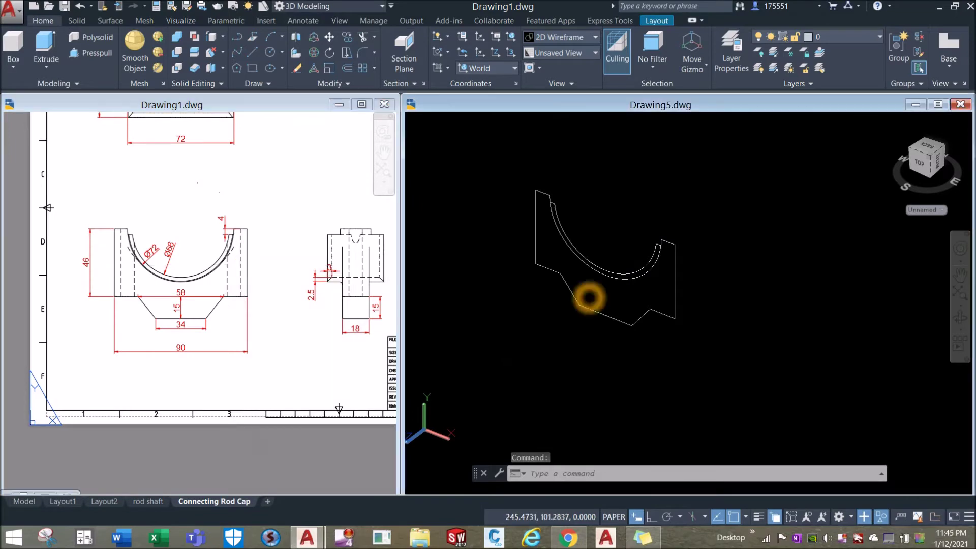
left_click(535, 229)
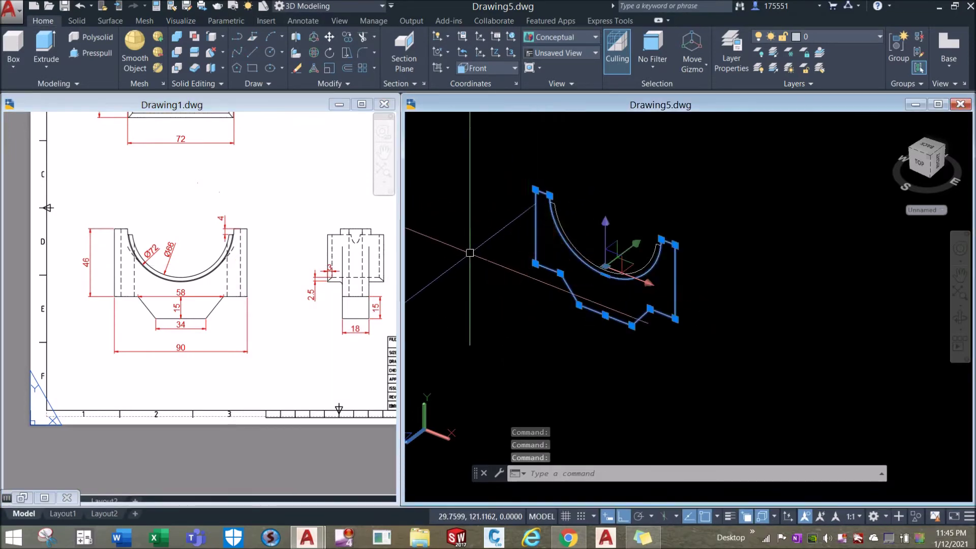
left_click(293, 268)
middle_click_drag(300, 265, 273, 259)
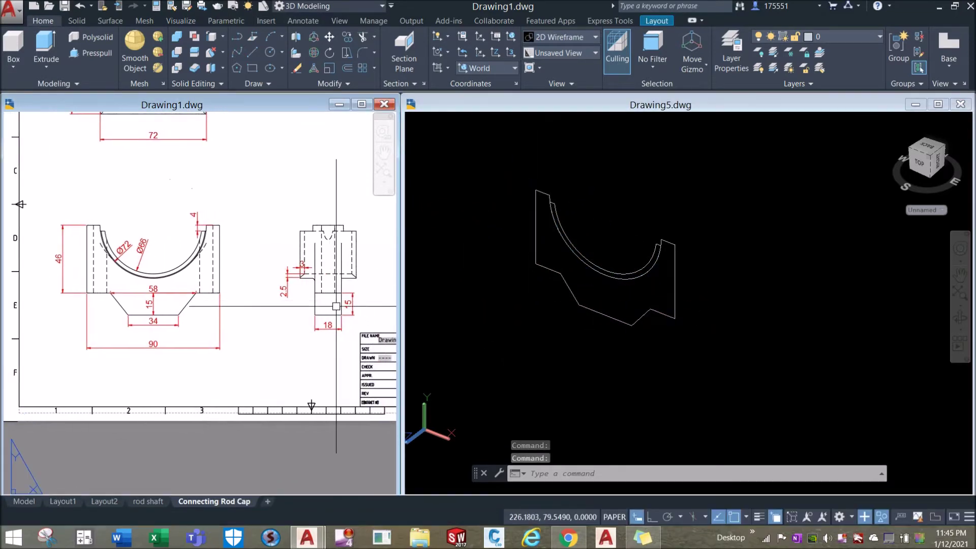
scroll(347, 323, "up", 2)
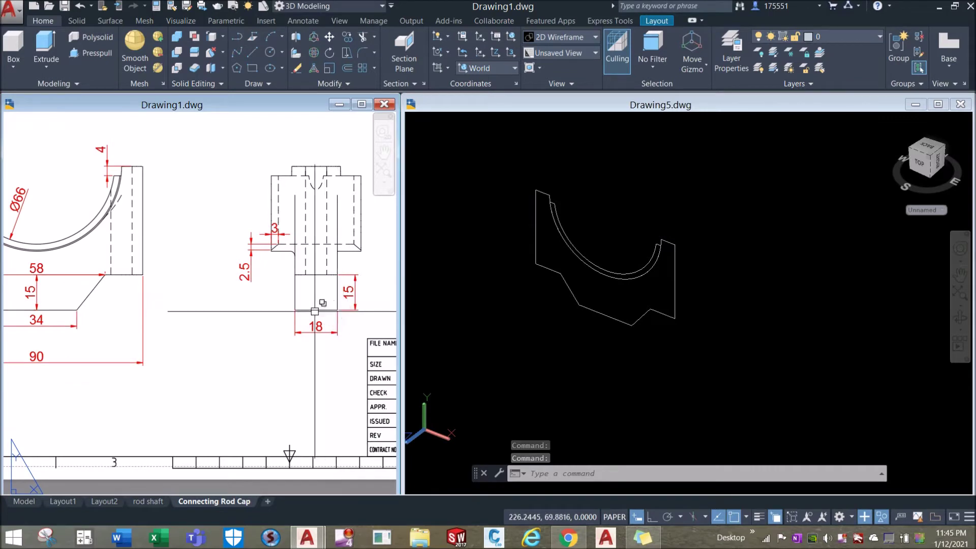
scroll(333, 271, "down", 2)
middle_click_drag(333, 270, 246, 305)
left_click(542, 272)
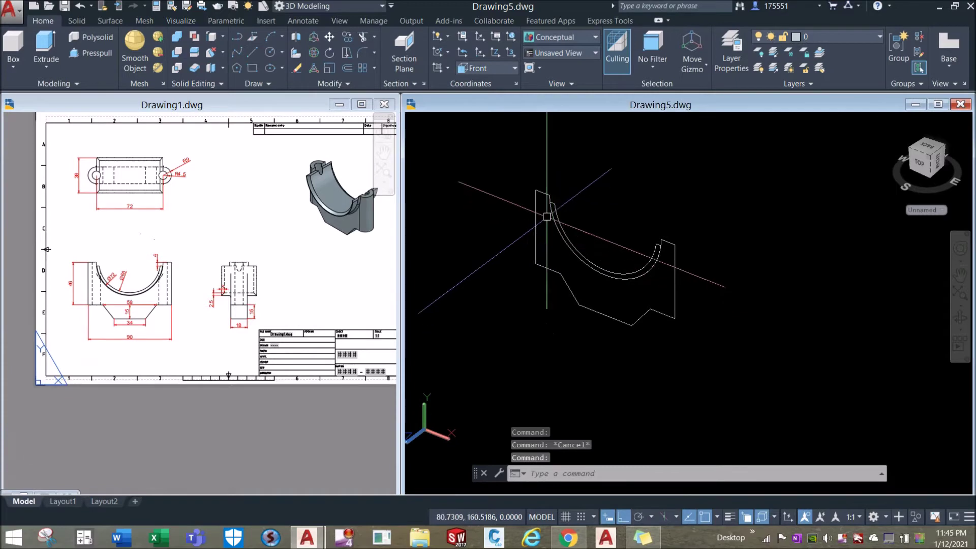
Extrude the outer cap profile polyline backward by 9 as a solid.
left_click(540, 193)
left_click(542, 194)
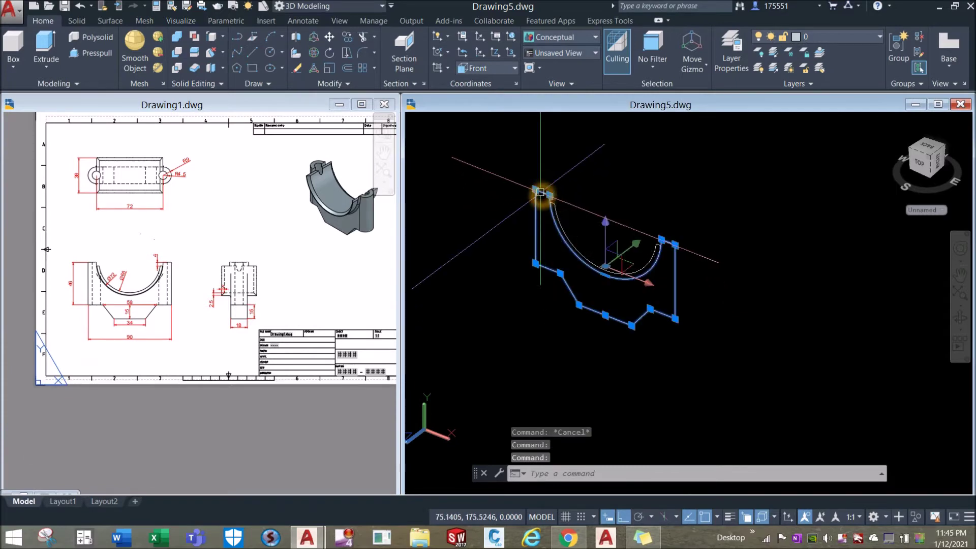
key("Escape")
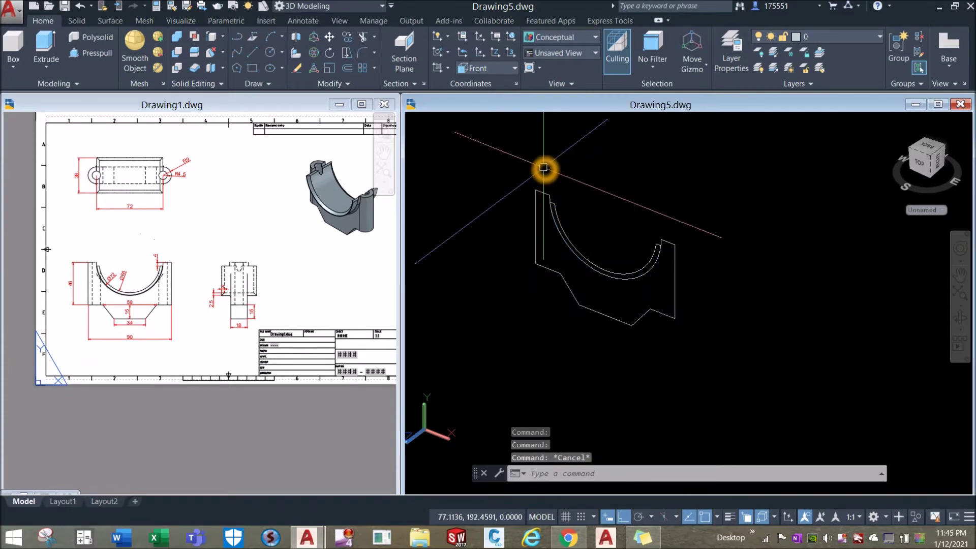
left_click(584, 235)
left_click(543, 195)
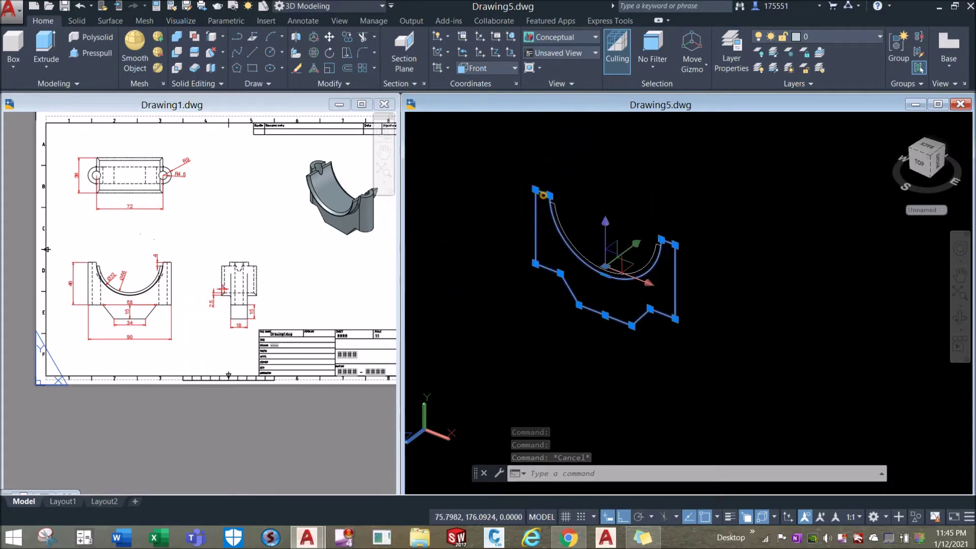
left_click(46, 48)
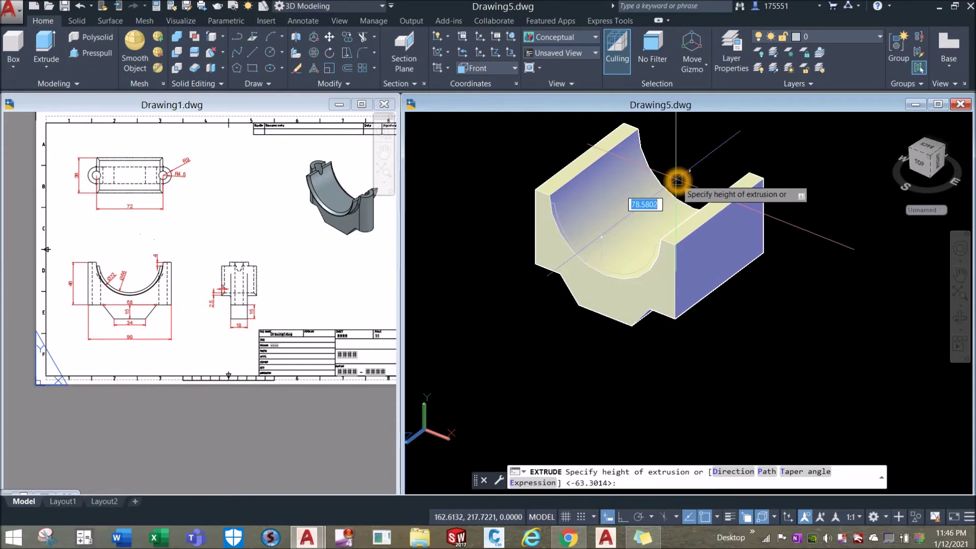
key("Return")
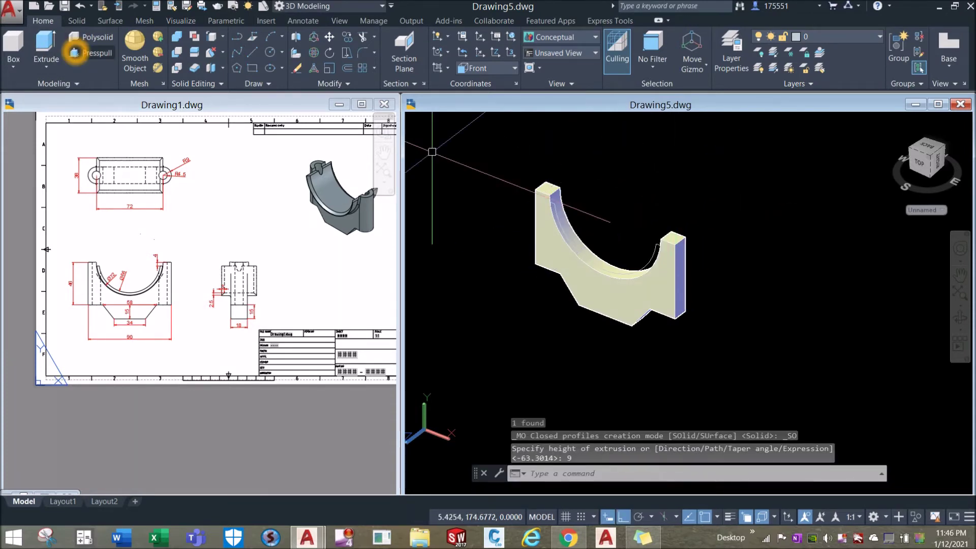
Presspull the cap body's front face outward to complete the 18 thickness given in the reference side view.
left_click(79, 53)
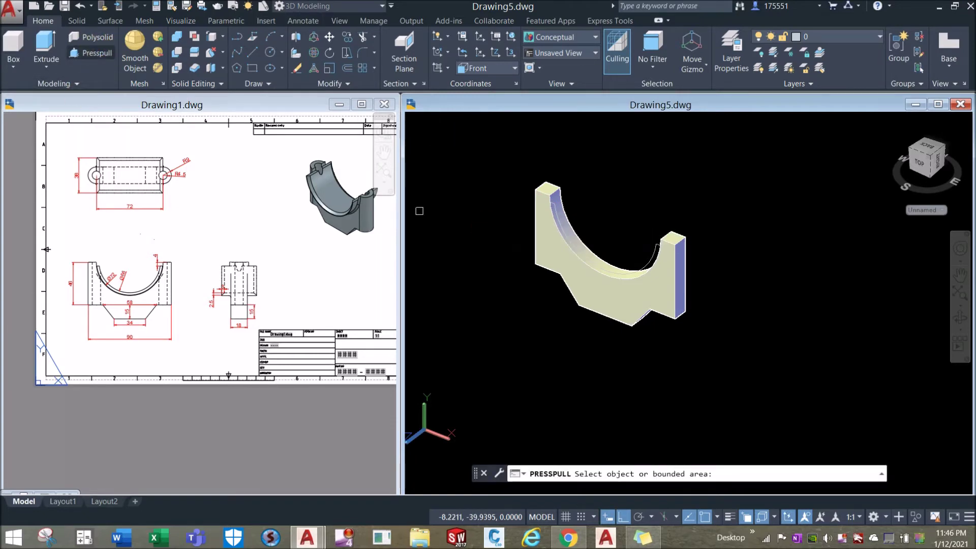
left_click(546, 247)
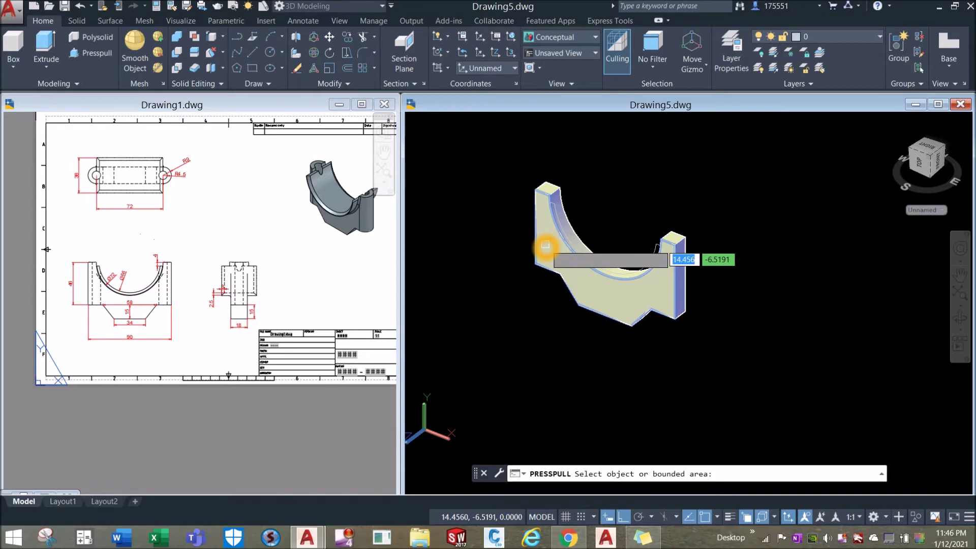
left_click(545, 247)
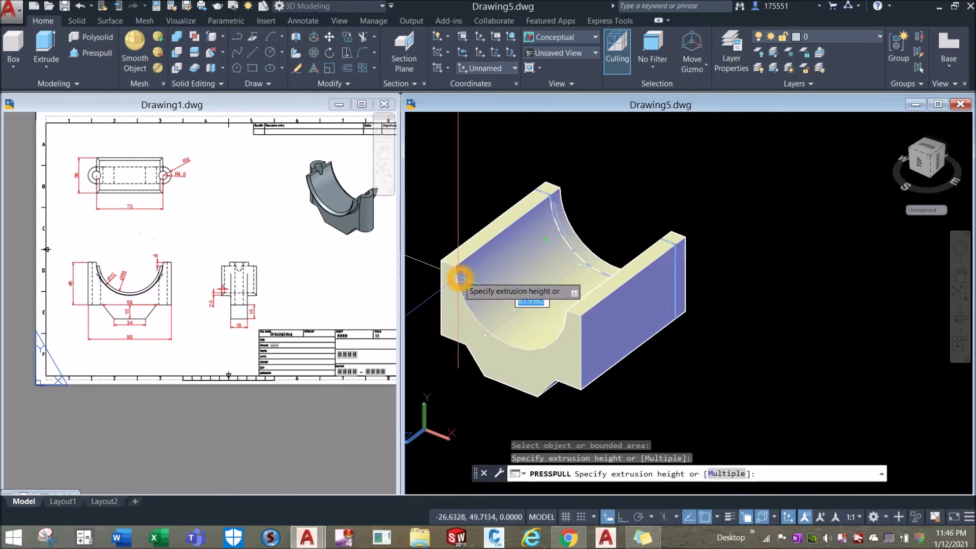
right_click(459, 279)
right_click(570, 159)
Extrude the half-ring polyline backward by 19, half of the 38 width given in the reference top view.
left_click(257, 280)
scroll(321, 189, "up", 3)
middle_click_drag(321, 188, 225, 255)
scroll(369, 322, "down", 5)
mouse_move(162, 320)
middle_mouse_down()
mouse_move(269, 319)
mouse_move(233, 327)
mouse_move(242, 329)
mouse_move(222, 320)
middle_mouse_up()
scroll(148, 192, "up", 4)
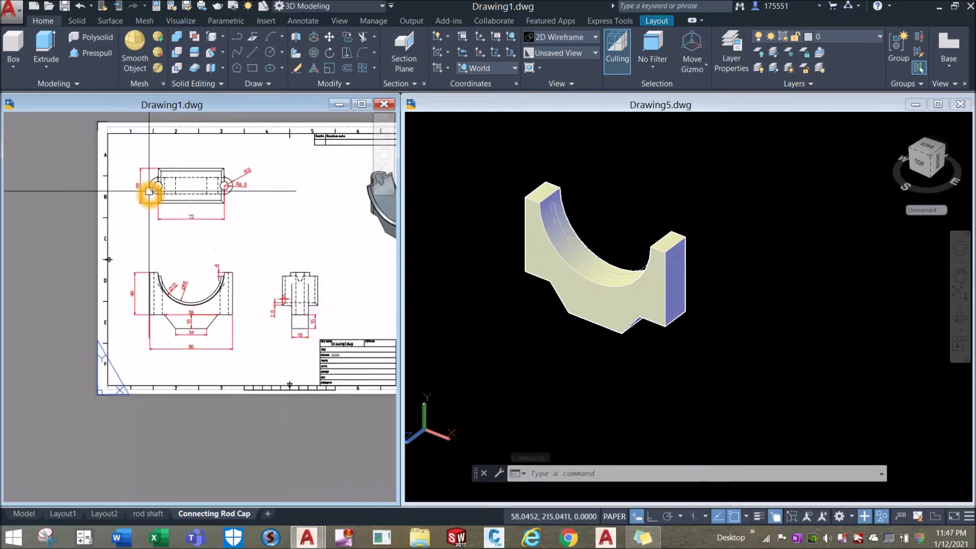
left_click(614, 159)
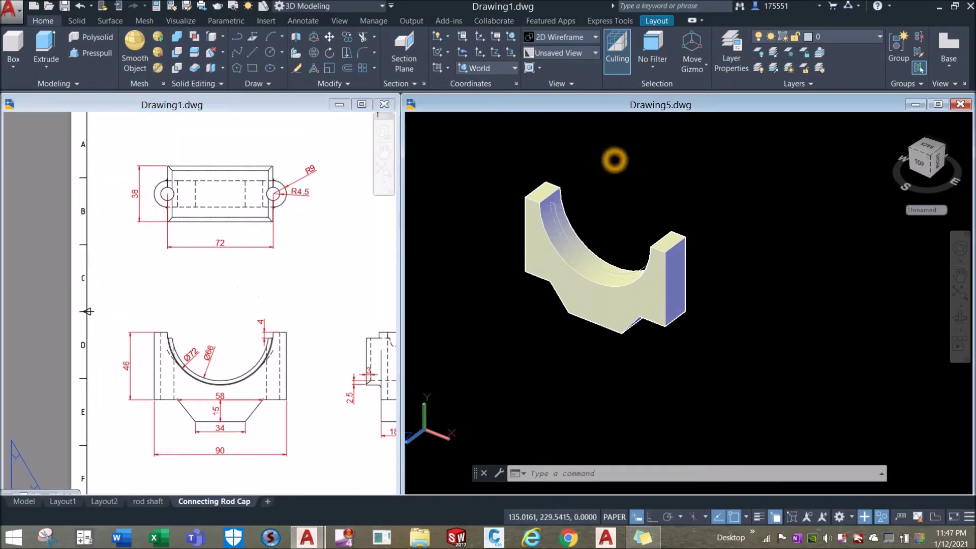
scroll(559, 206, "up", 2)
left_click(546, 212)
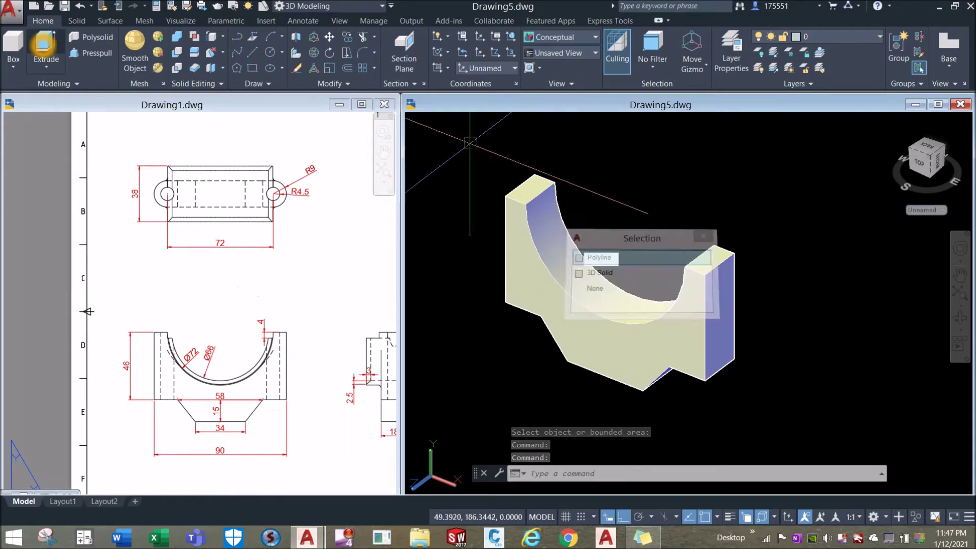
left_click(46, 49)
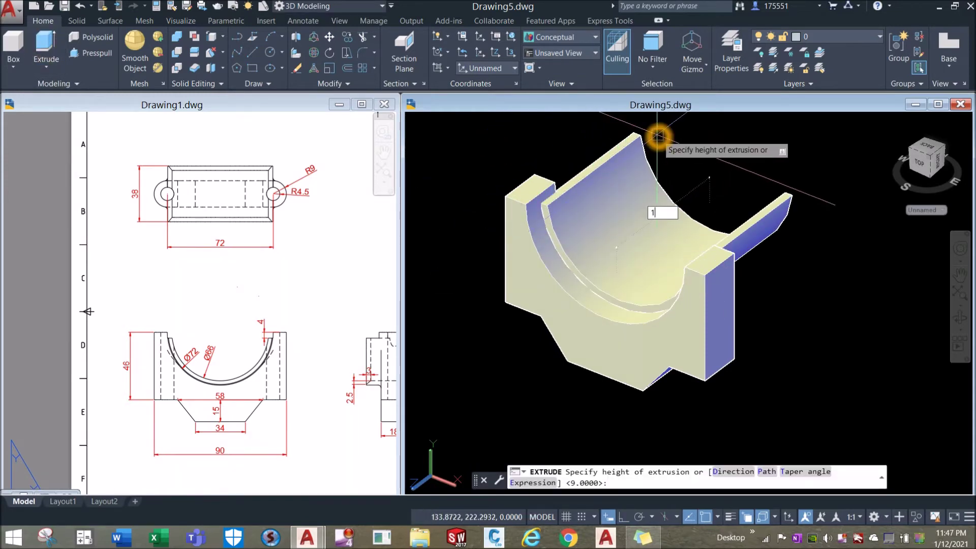
key("Return")
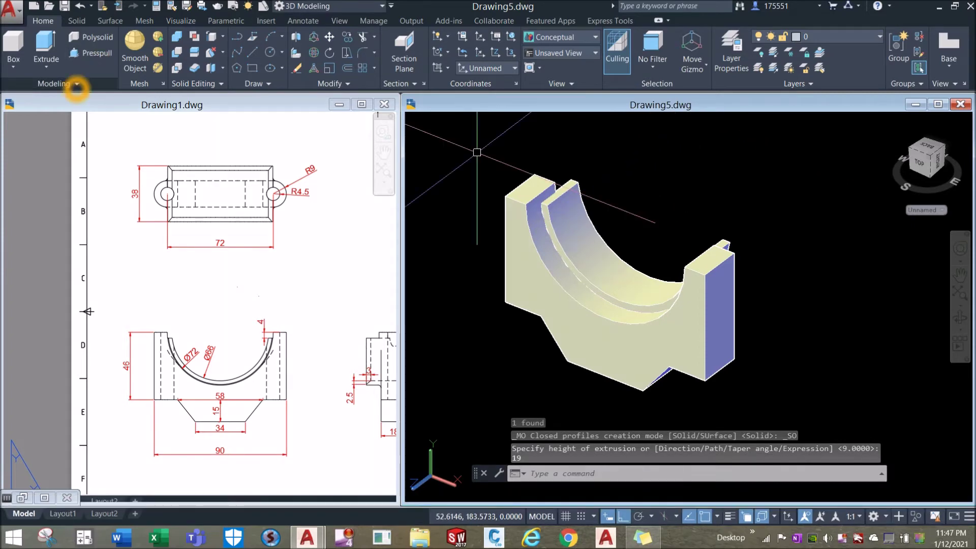
Presspull the half-ring's front face forward by 19.
left_click(90, 53)
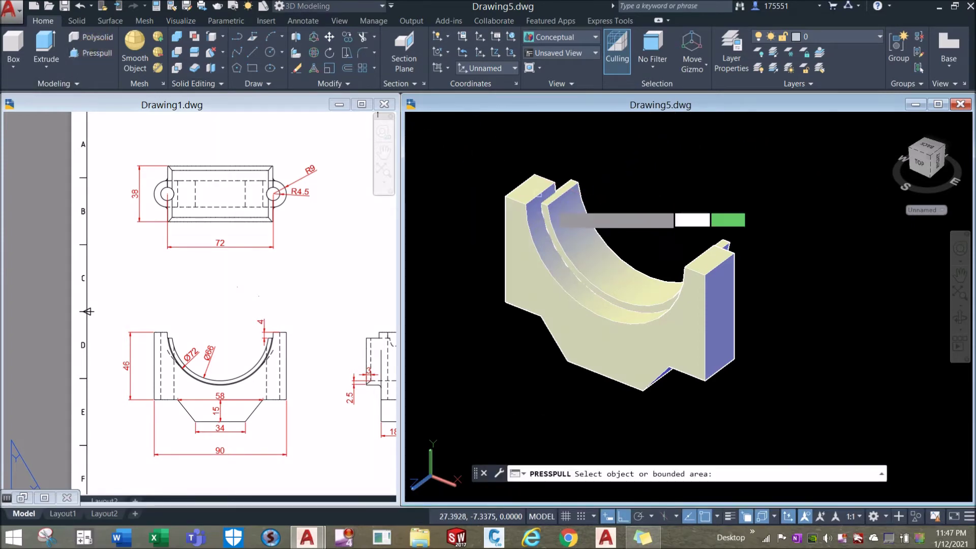
scroll(555, 219, "up", 5)
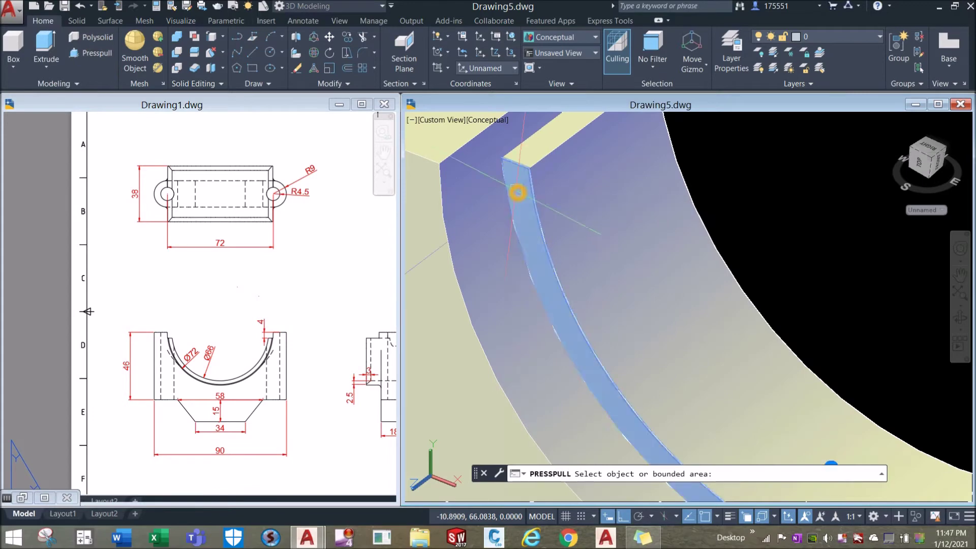
left_click(516, 193)
scroll(516, 193, "down", 6)
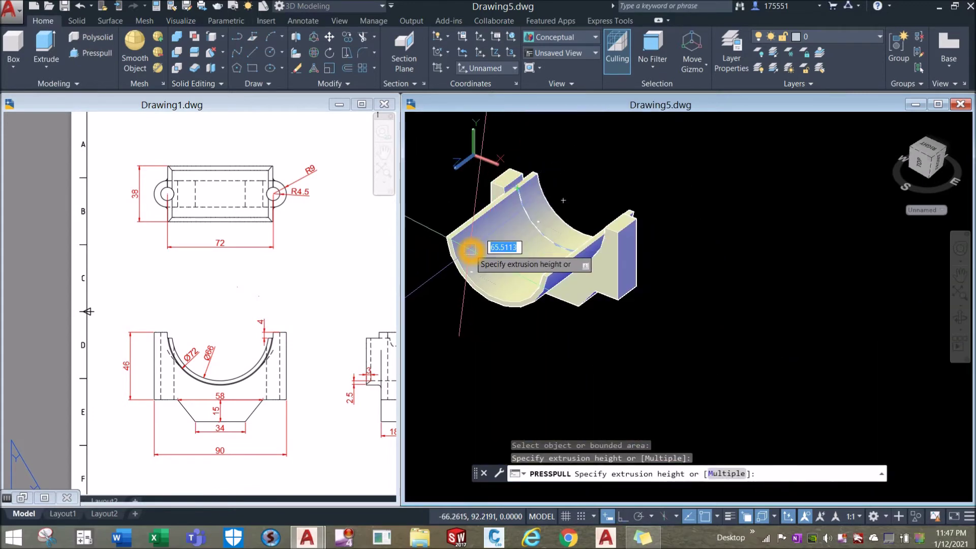
scroll(471, 249, "up", 2)
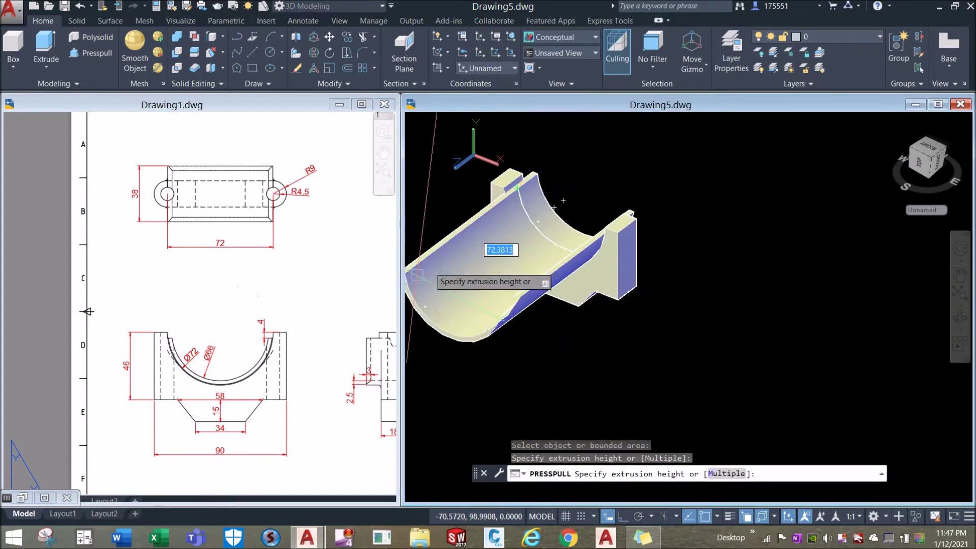
scroll(478, 248, "down", 3)
scroll(491, 246, "up", 2)
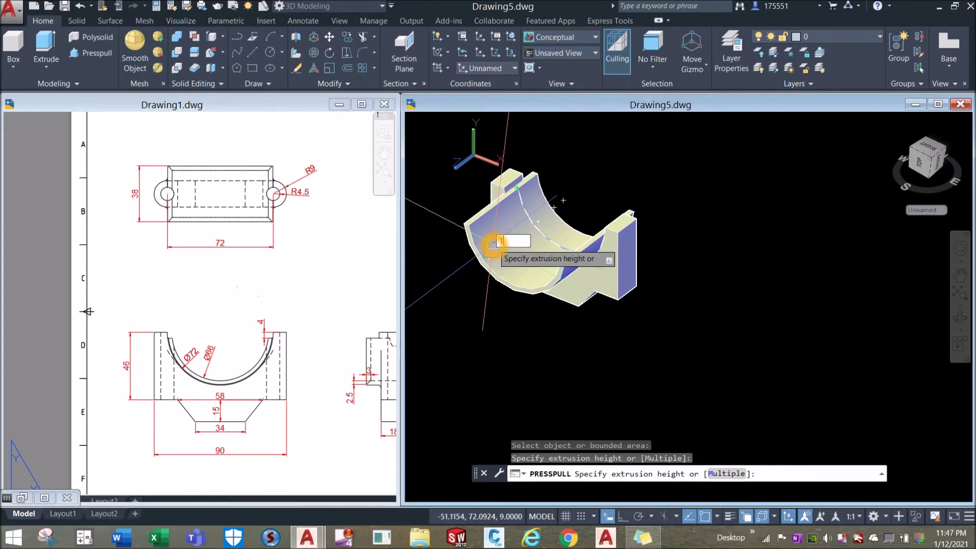
key("Return")
right_click(543, 161)
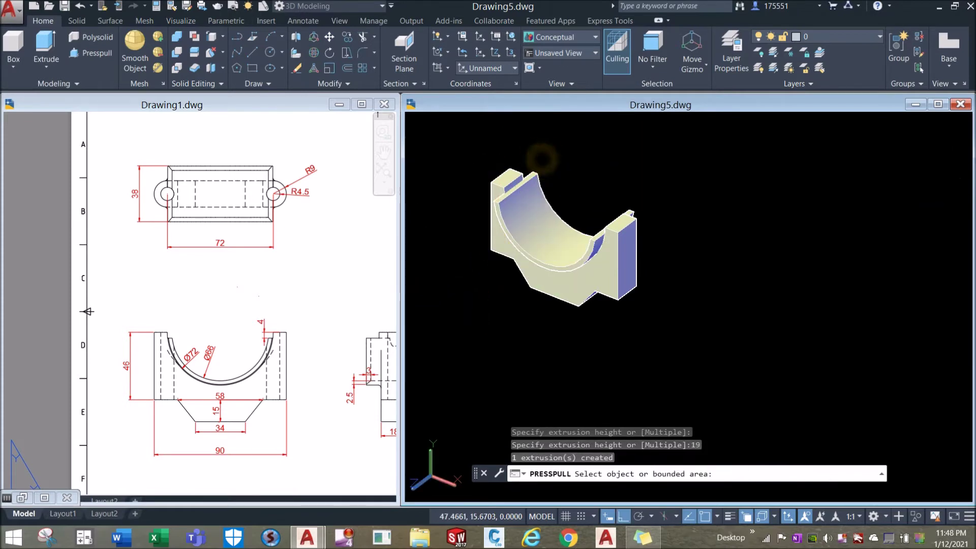
Define a new UCS by Z-axis vector, with its origin in empty space beside the cap and Z pointing up along the cap's height.
middle_click_drag(552, 166, 579, 168, "shift")
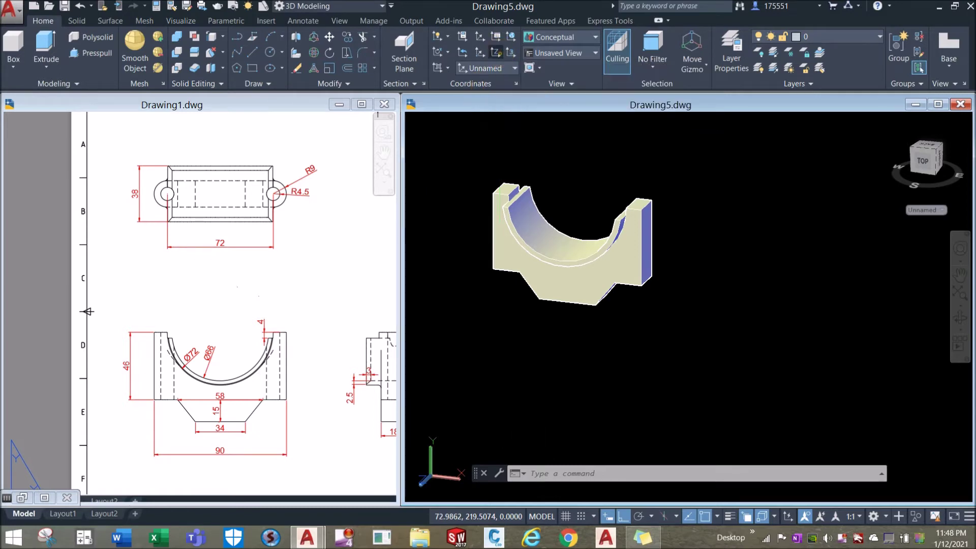
left_click(500, 53)
left_click(448, 282)
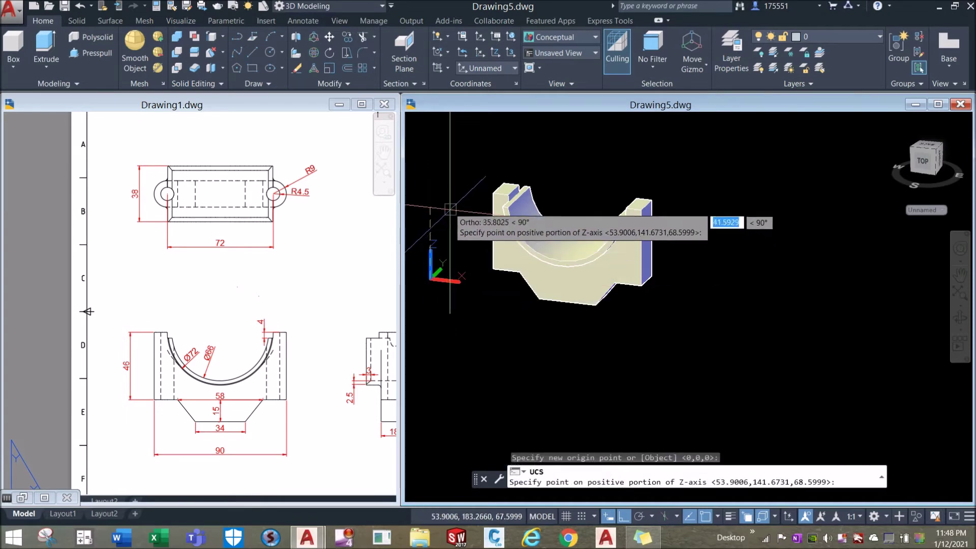
key("Return")
left_click(511, 177)
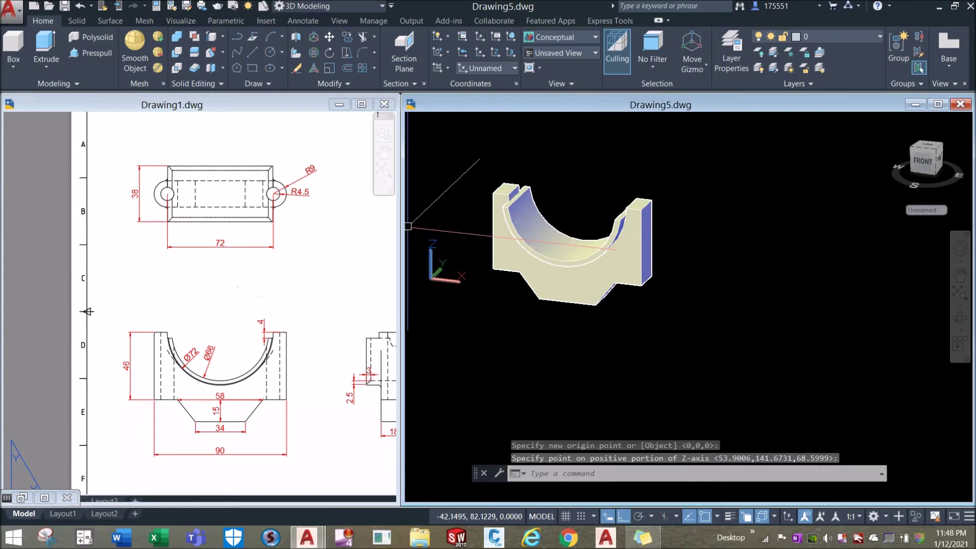
Examine the reference drawing's shaded pictorial view and the end-lug radii dimensioned in its top view.
left_click(314, 283)
scroll(314, 283, "down", 5)
middle_click_drag(313, 282, 180, 330)
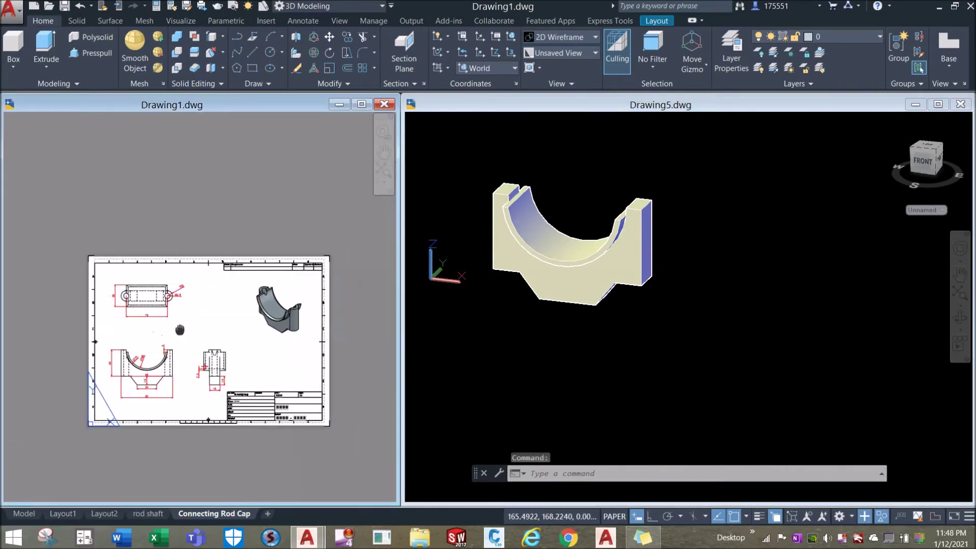
scroll(285, 318, "up", 6)
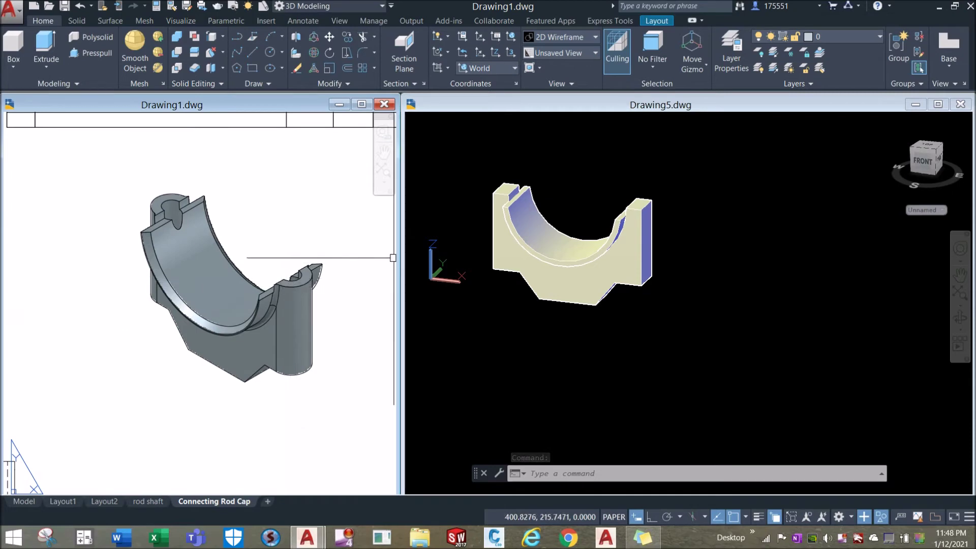
left_click(459, 258)
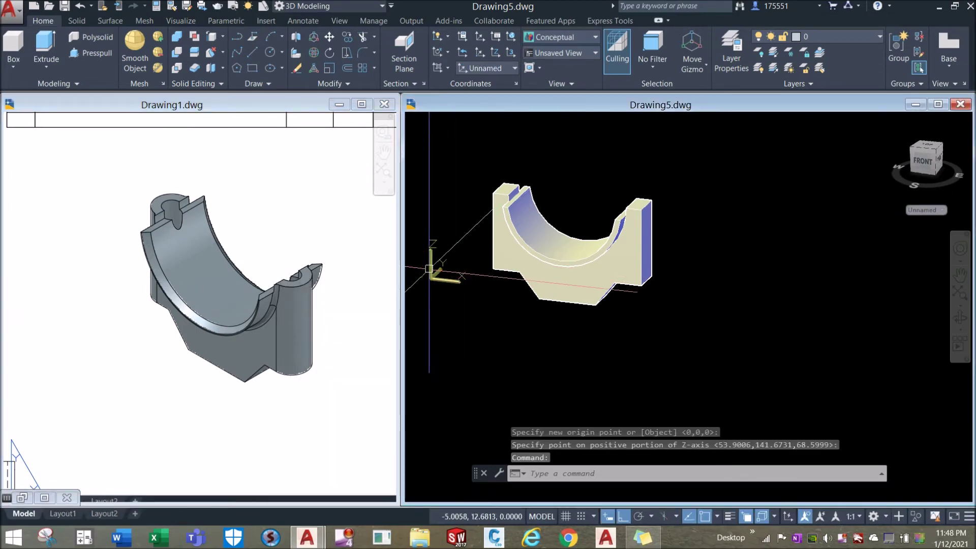
scroll(481, 196, "up", 2)
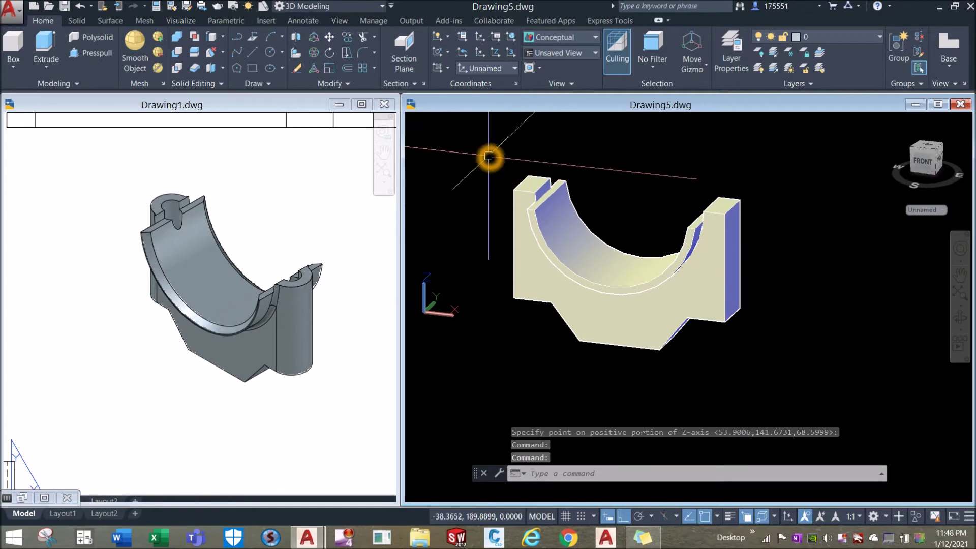
left_click(244, 311)
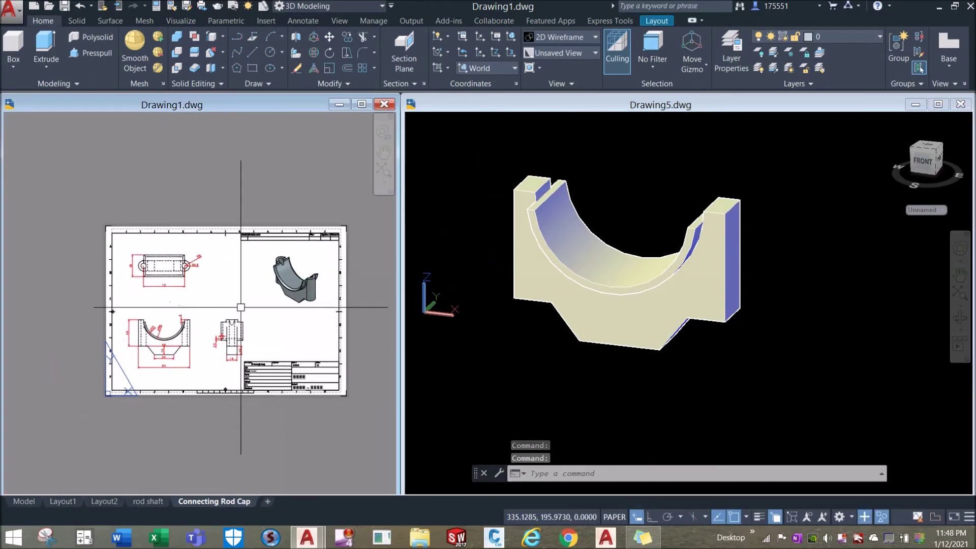
scroll(152, 272, "up", 4)
scroll(258, 254, "up", 4)
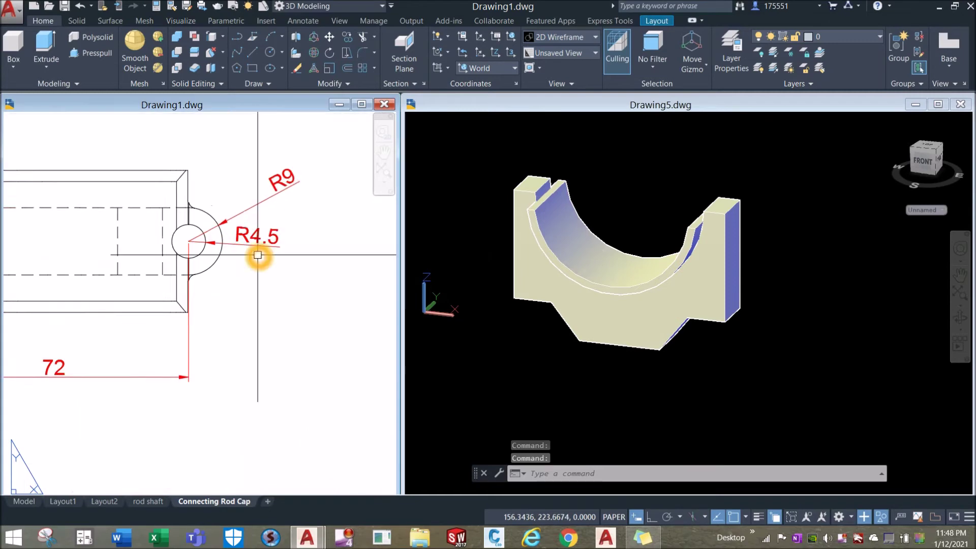
Draw a circle of radius 9 centred on the midpoint of the left arm's inner top edge.
left_click(472, 216)
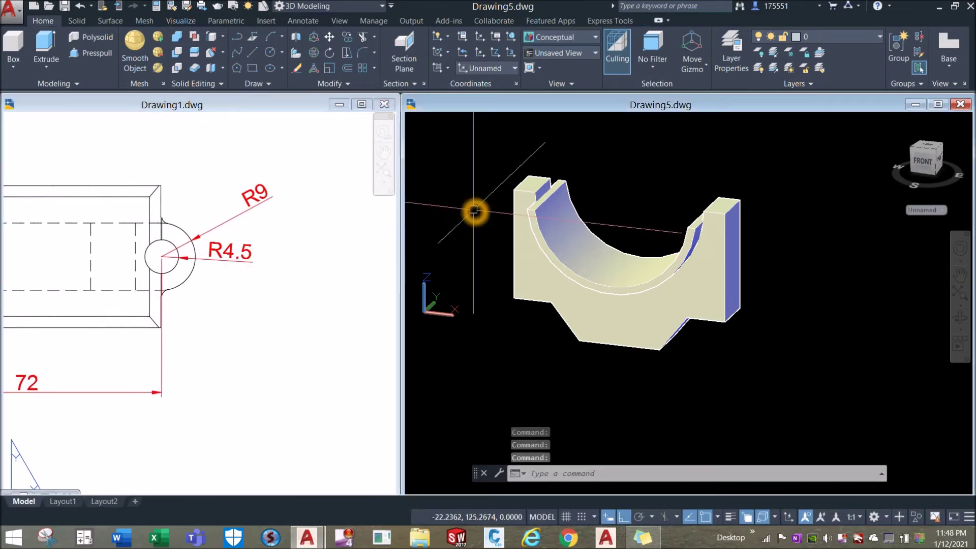
scroll(604, 171, "up", 6)
type("c")
key("Return")
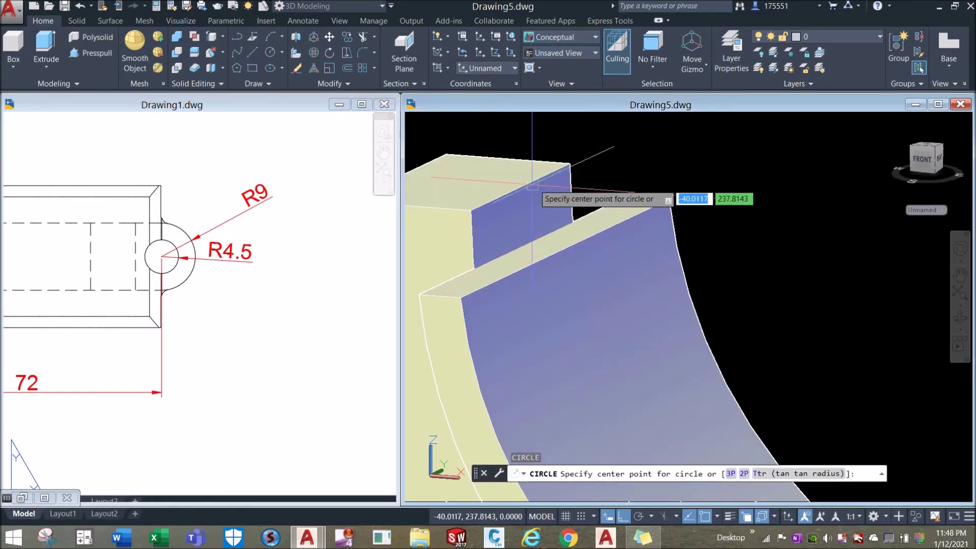
left_click(532, 180)
left_click(563, 170)
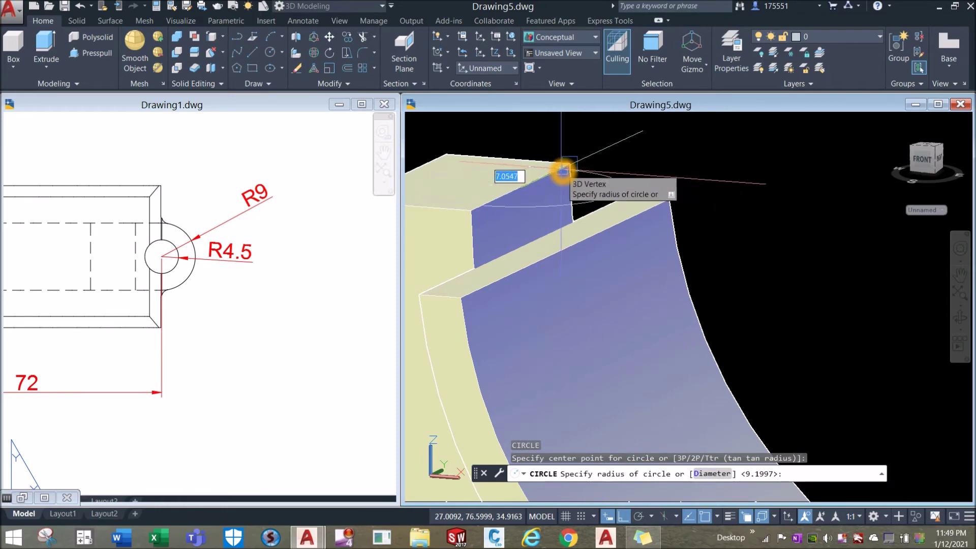
type("9")
key("Return")
scroll(563, 170, "down", 5)
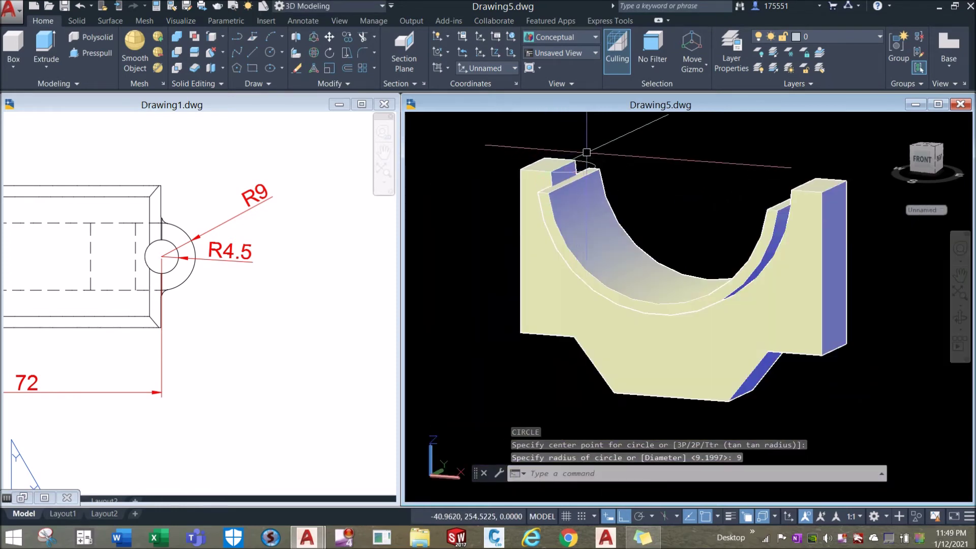
Presspull the front corner area outside the circle down through the left arm's full height to cut it away.
scroll(569, 173, "up", 3)
middle_click_drag(557, 164, 588, 257, "shift")
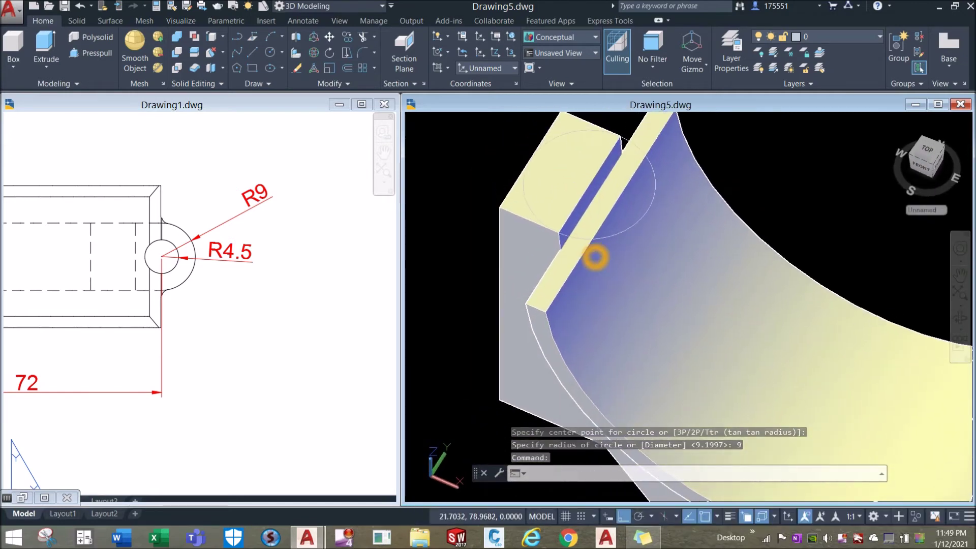
scroll(534, 222, "up", 3)
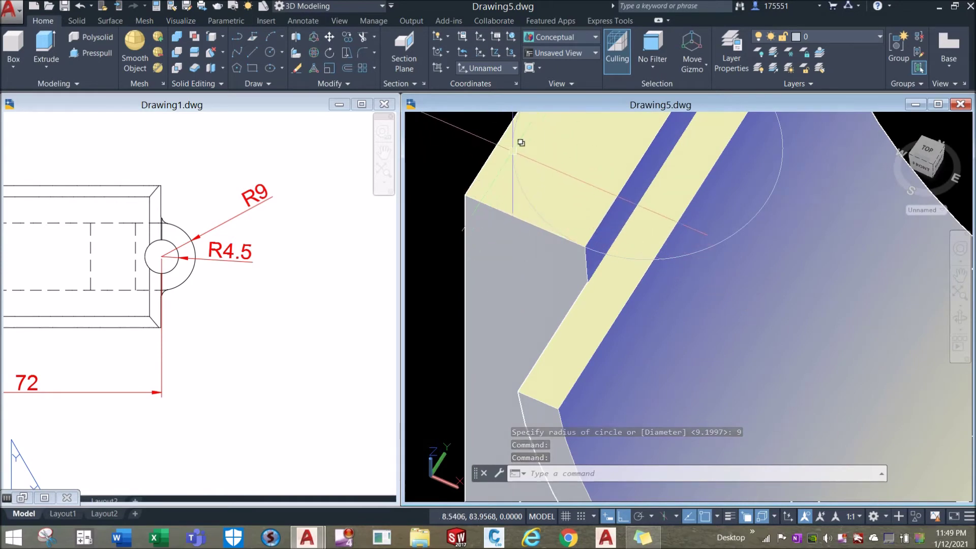
scroll(502, 167, "down", 5)
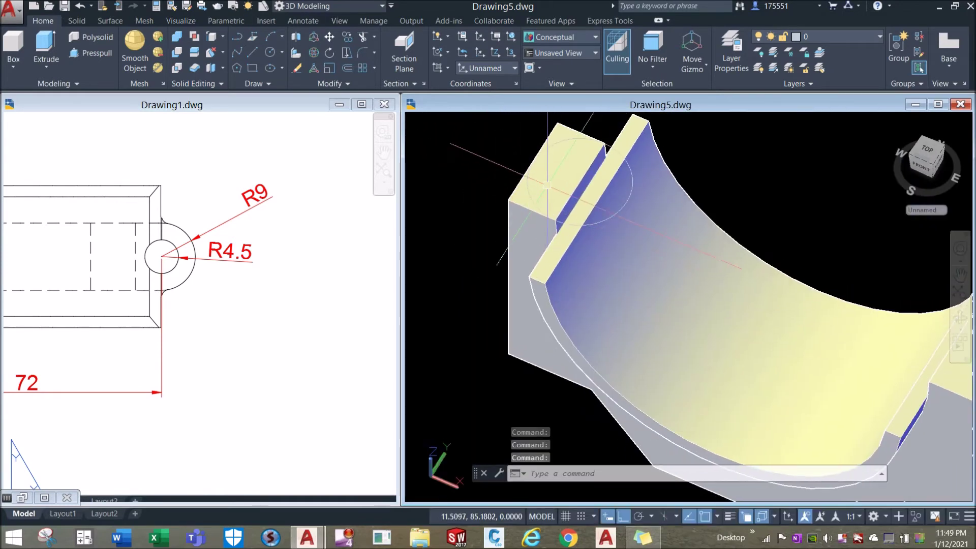
left_click(97, 53)
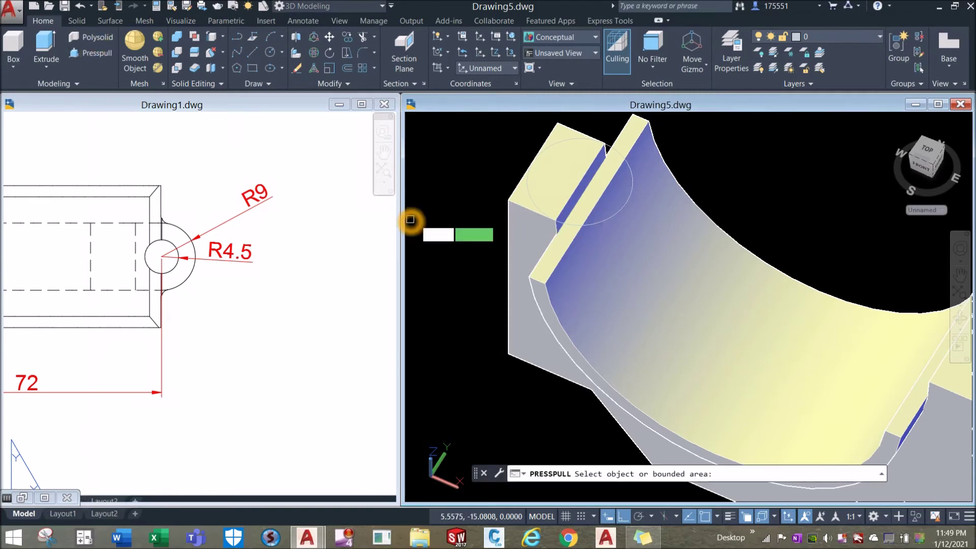
scroll(513, 206, "up", 2)
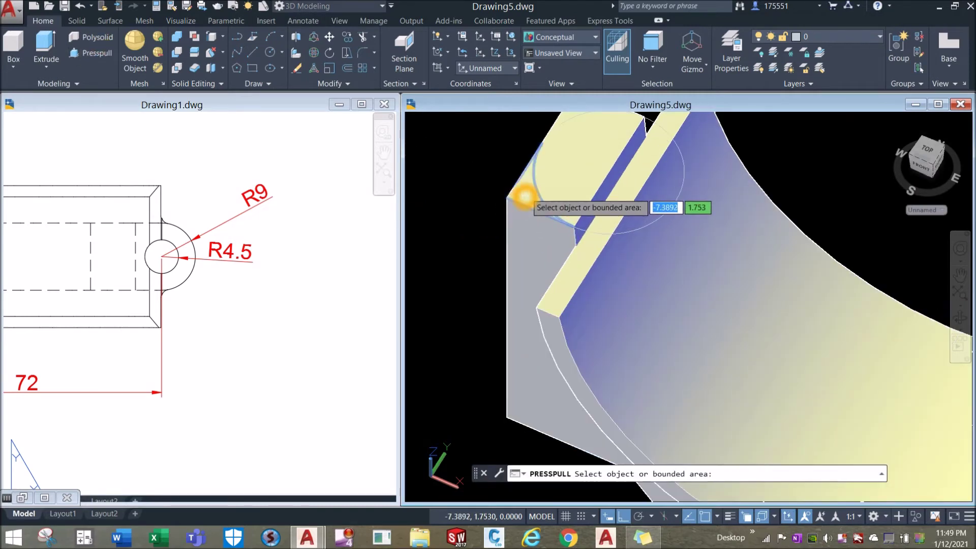
scroll(529, 191, "up", 2)
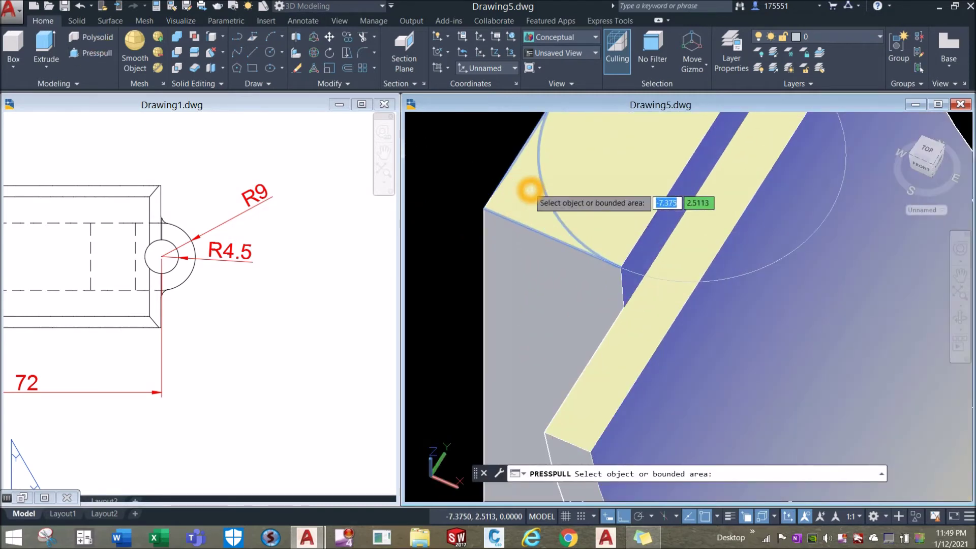
left_click(530, 191)
scroll(529, 195, "down", 5)
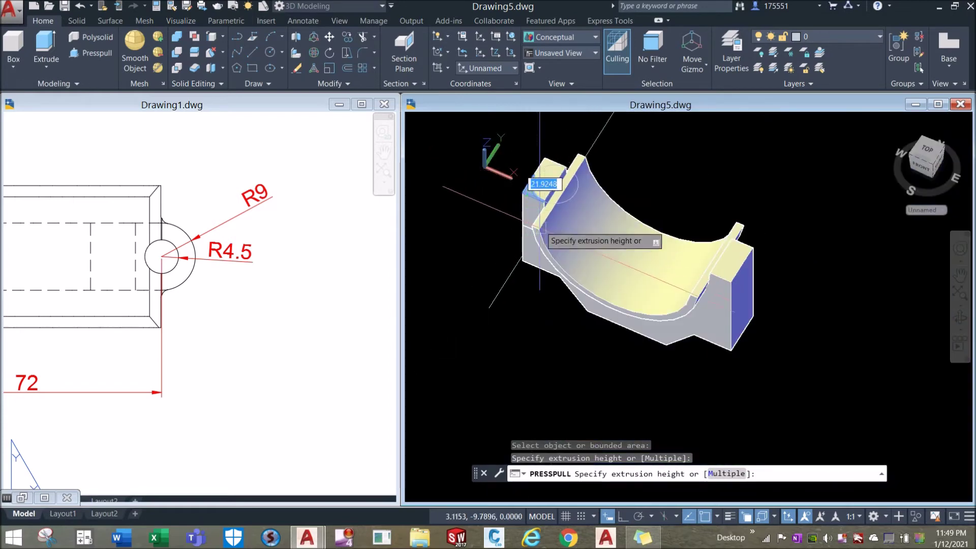
left_click(550, 358)
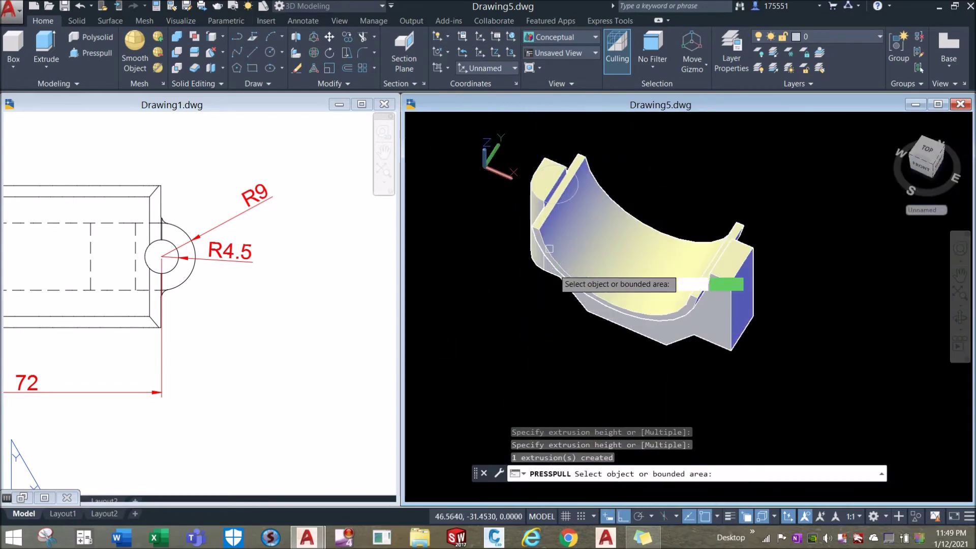
Presspull the rear corner area outside the circle down through the left arm to finish its rounded outer end.
scroll(546, 186, "up", 2)
scroll(541, 175, "up", 4)
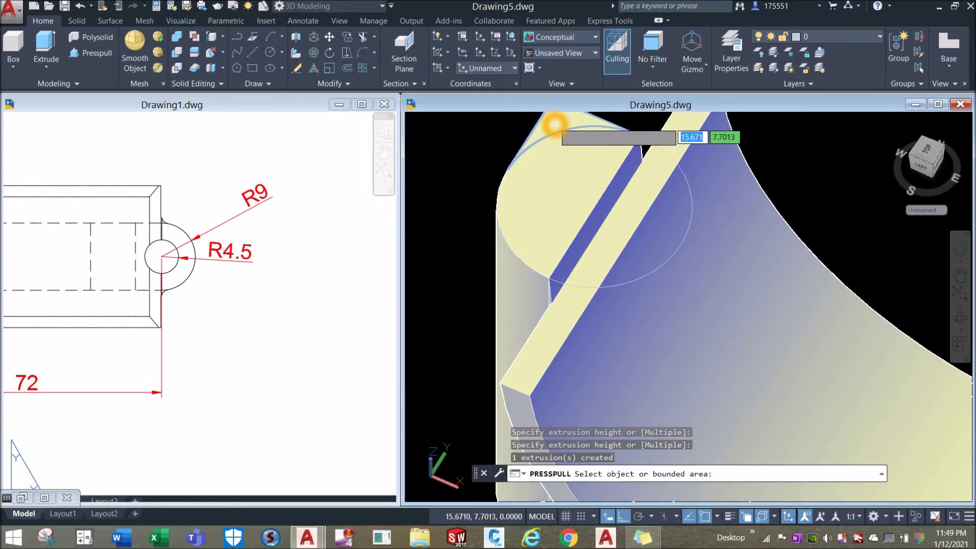
left_click(553, 127)
scroll(532, 128, "down", 5)
left_click(564, 328)
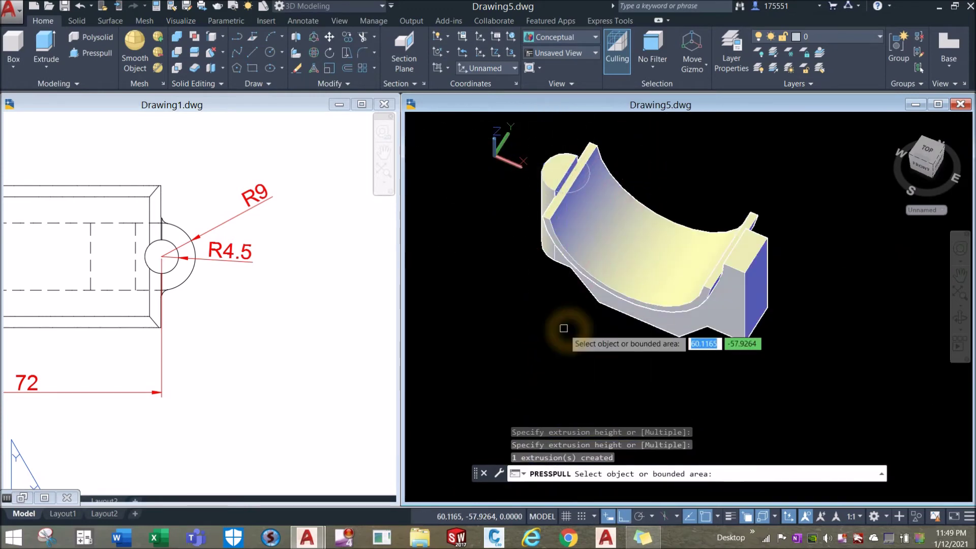
key("Return")
Draw a circle of diameter 4.5 concentric with the radius 9 circle on the left arm's top.
middle_click_drag(540, 264, 555, 250, "shift")
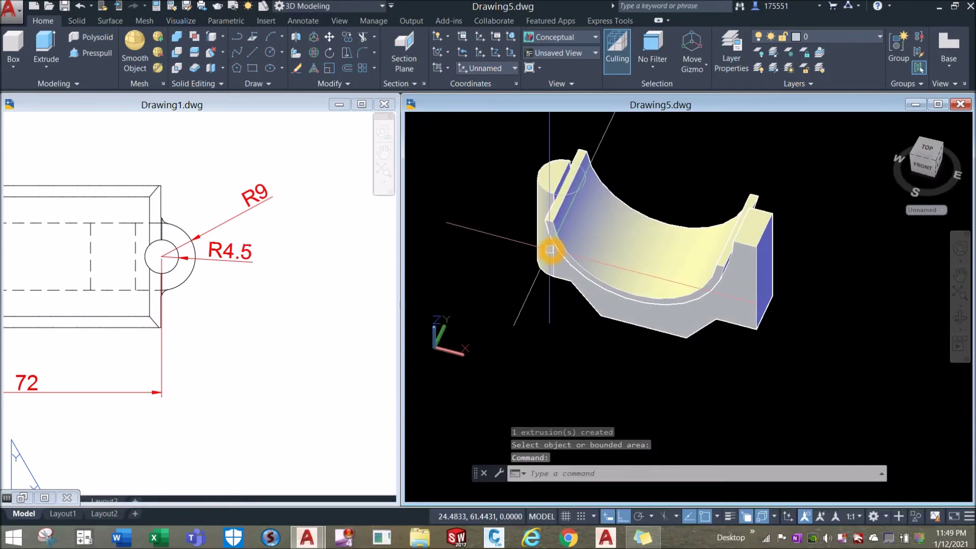
key("Return")
scroll(579, 198, "up", 5)
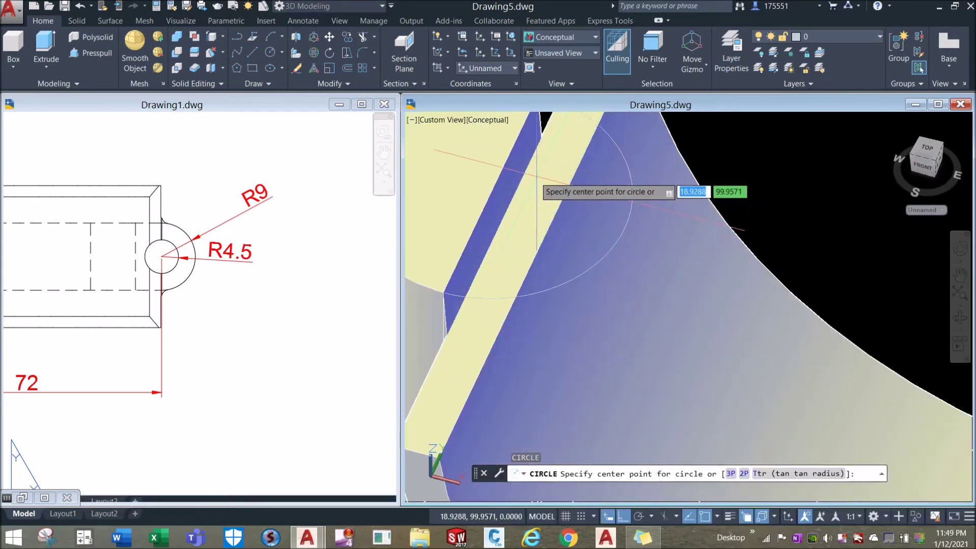
left_click(496, 192)
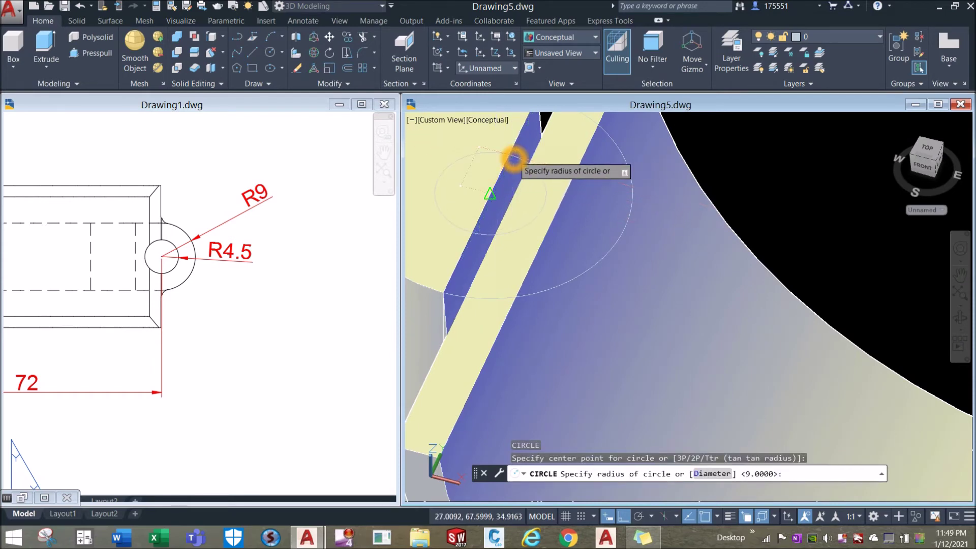
type("d")
key("Return")
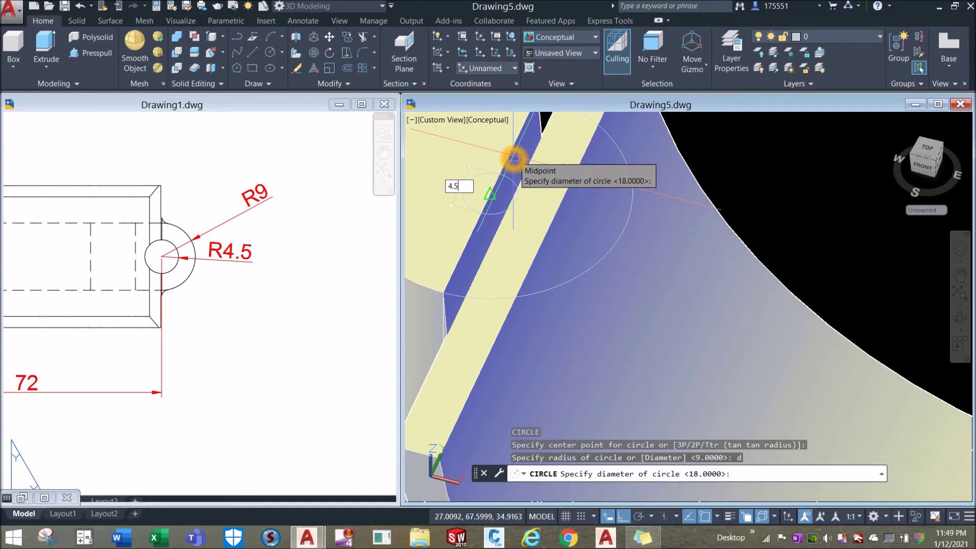
type("4.5")
key("Return")
scroll(549, 155, "down", 4)
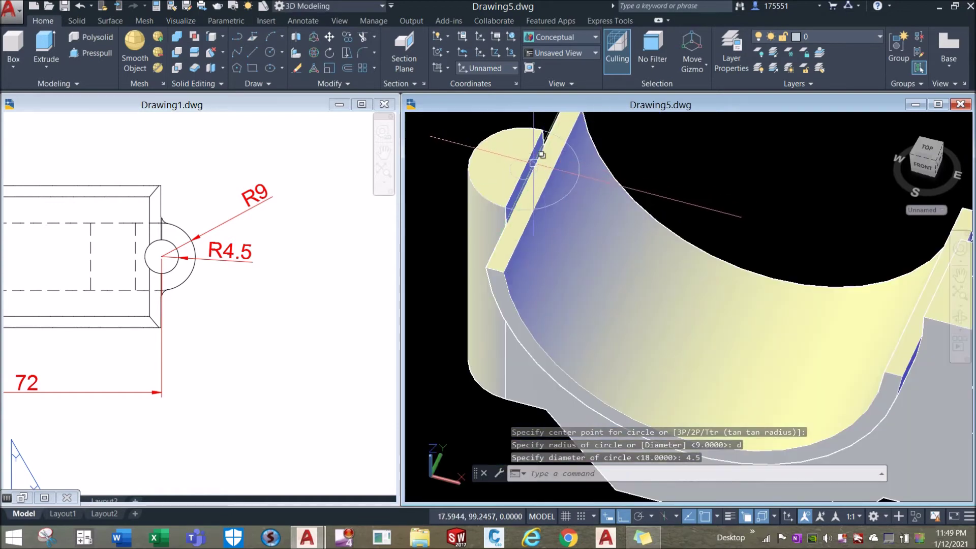
Set the inner circle's radius to 4.5, matching the hole radius in the reference top view.
scroll(534, 164, "up", 4)
left_click(534, 164)
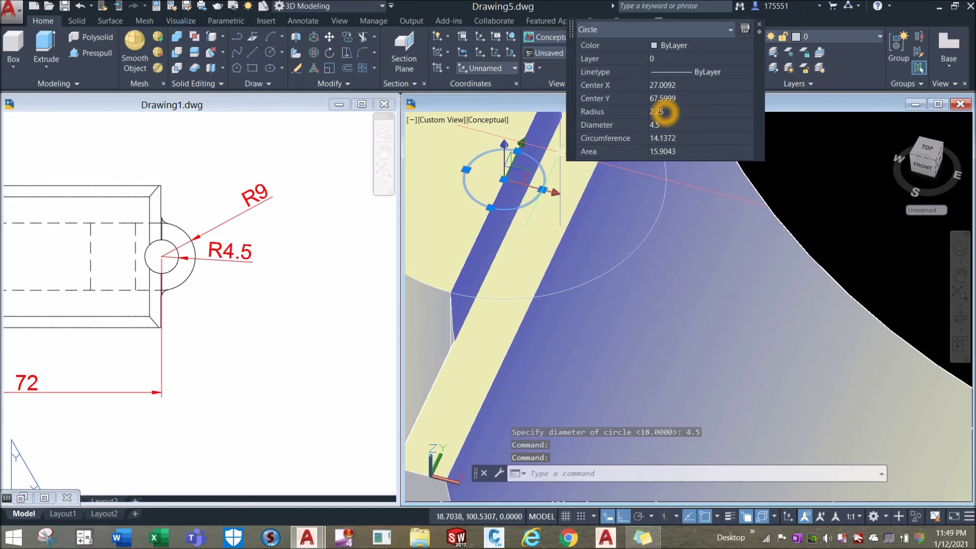
left_click(664, 112)
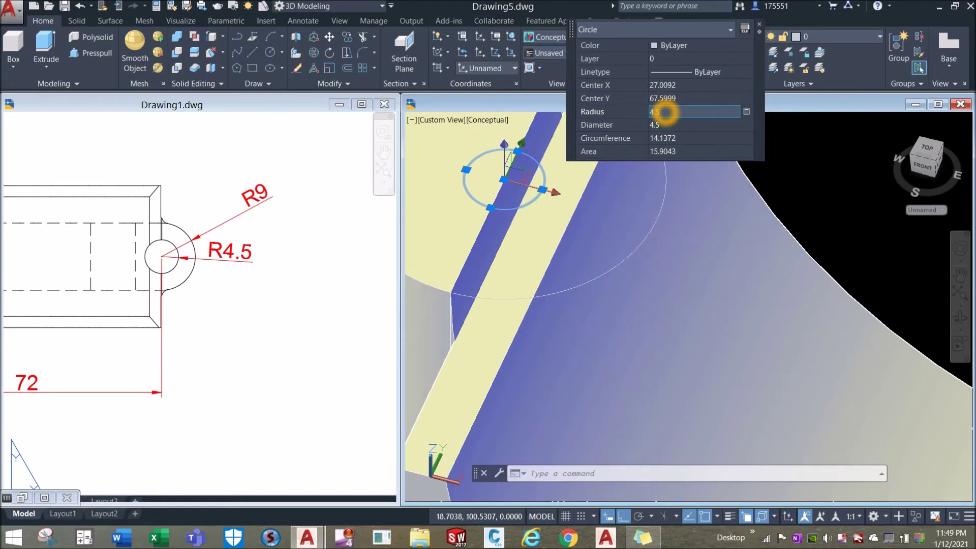
key("Tab")
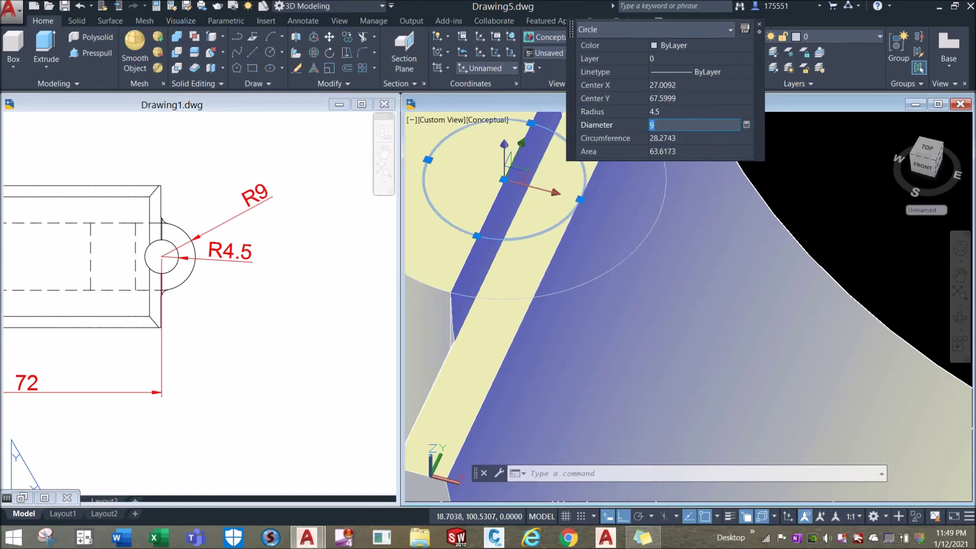
left_click(679, 180)
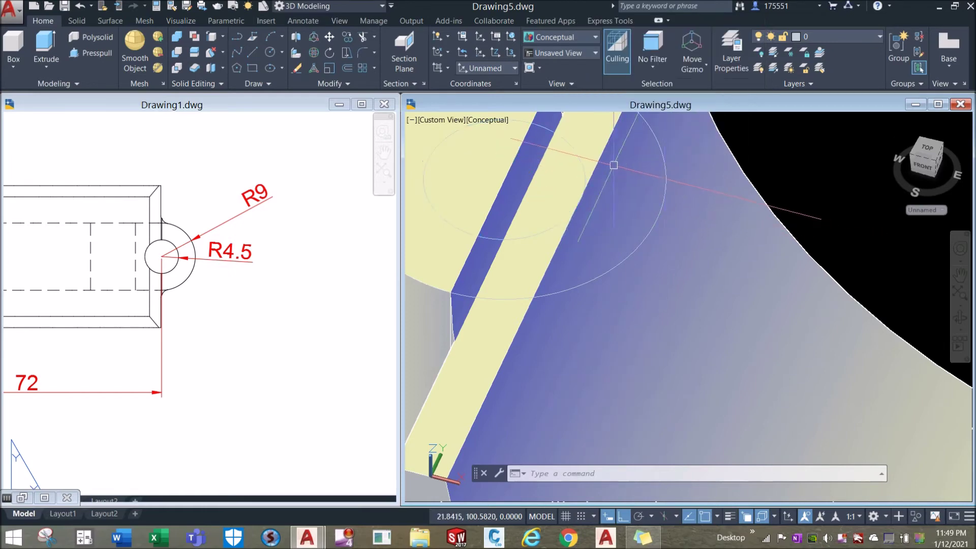
Check the inner circle's radius and diameter in its properties, leaving the values as they are.
left_click(569, 148)
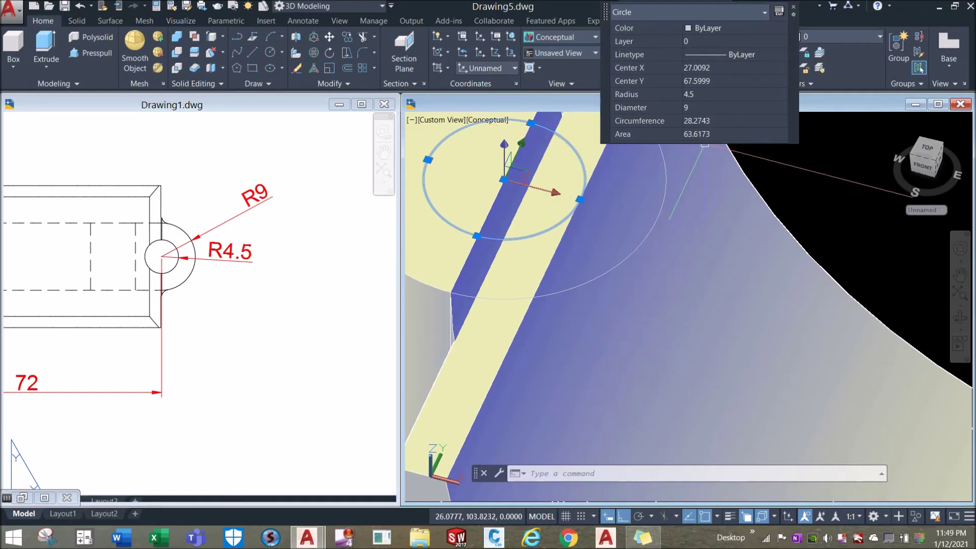
left_click_drag(605, 12, 602, 73)
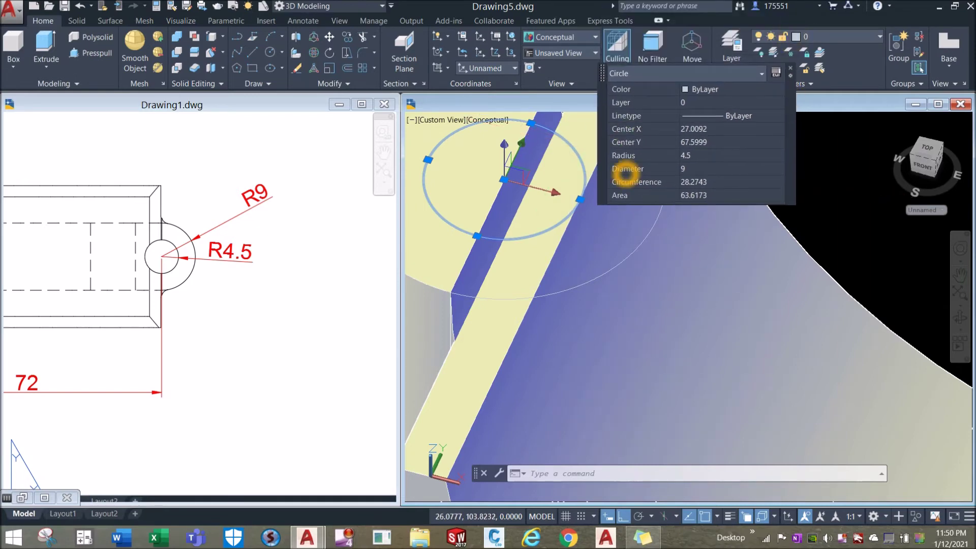
left_click(692, 168)
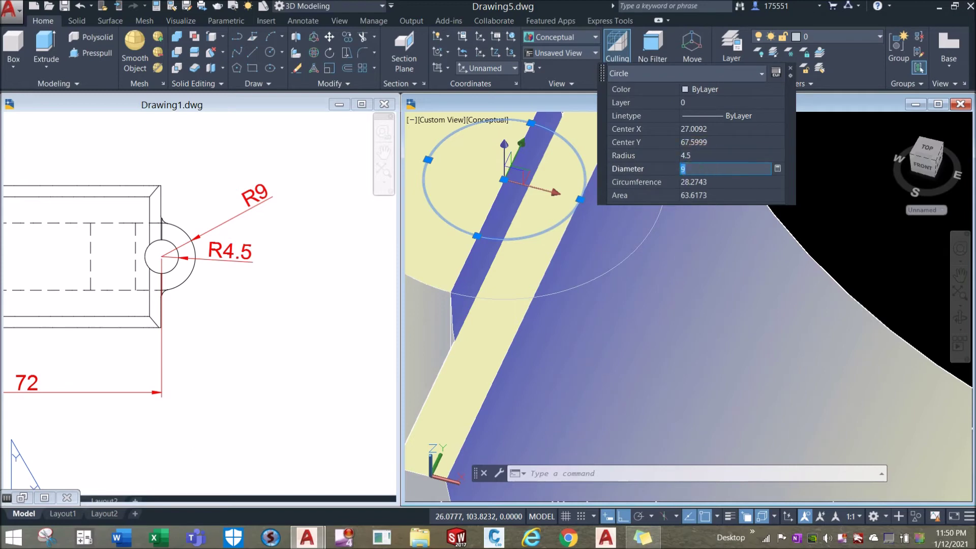
left_click(836, 161)
left_click(817, 130)
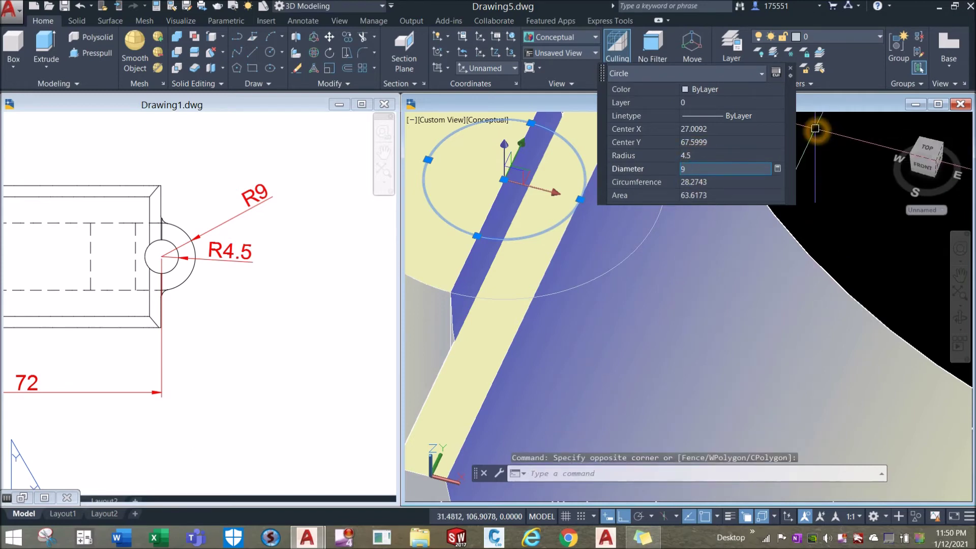
key("Escape")
scroll(573, 180, "down", 2)
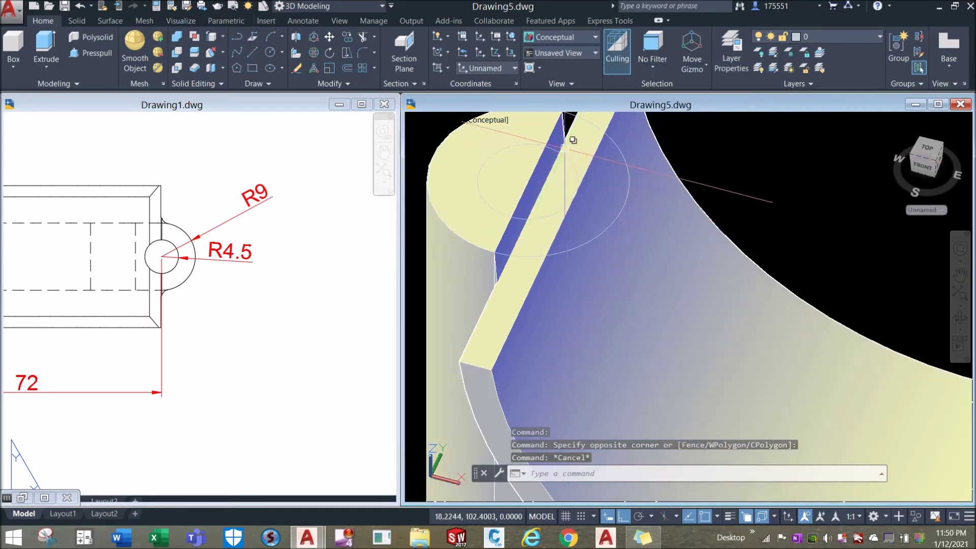
Extrude the radius 4.5 circle on the left arm's top downward until it passes fully through the arm.
left_click(557, 152)
left_click(46, 46)
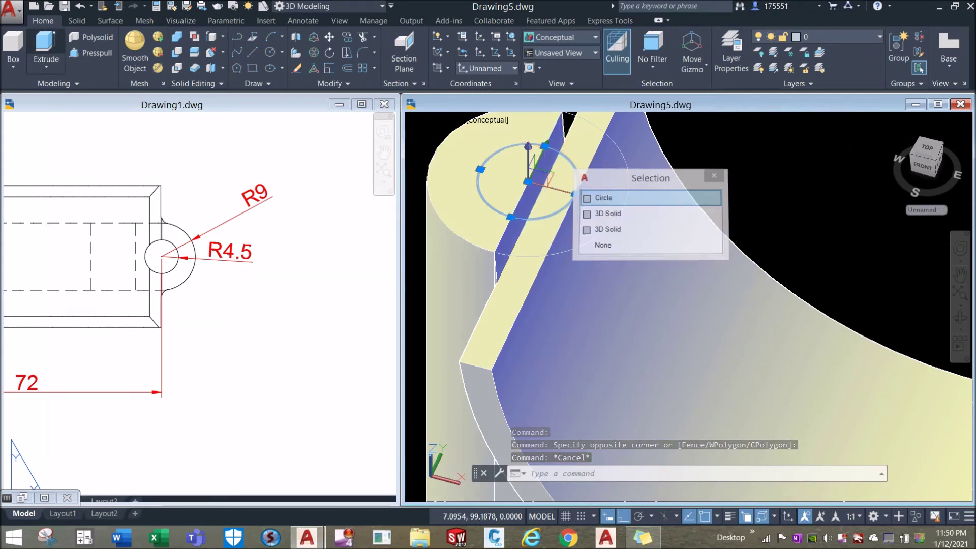
scroll(514, 204, "down", 3)
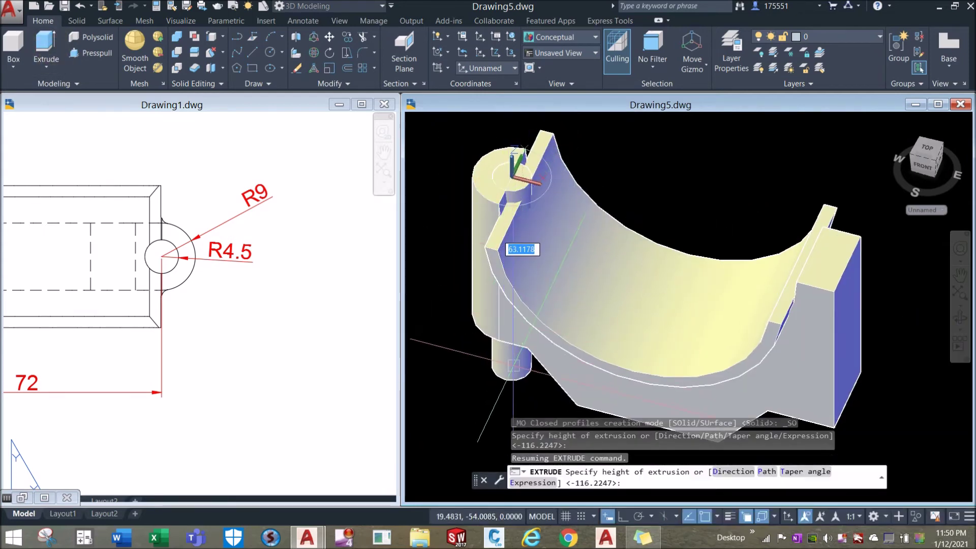
left_click(510, 389)
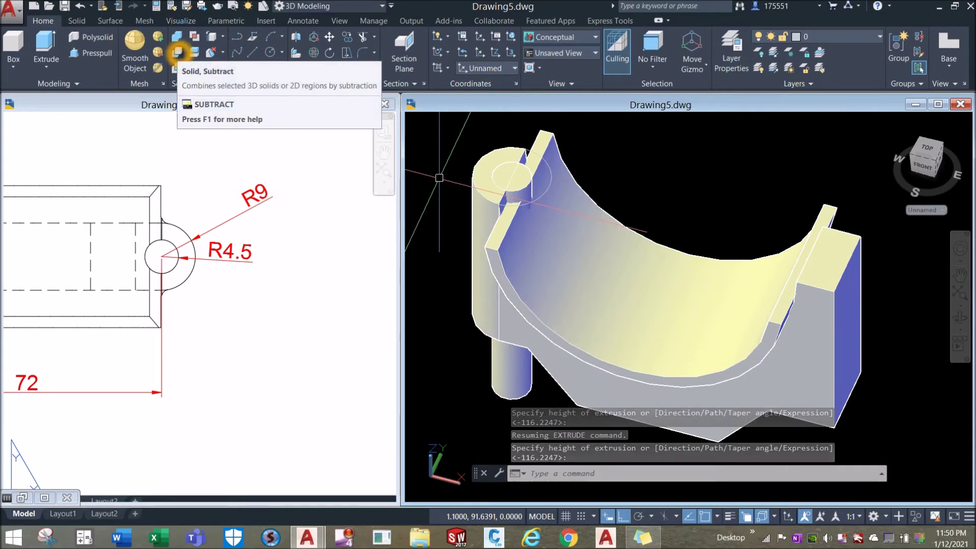
Subtract the extruded cylinder from the curved liner and the cap body to cut the left arm's bolt hole.
left_click(177, 51)
scroll(561, 151, "up", 2)
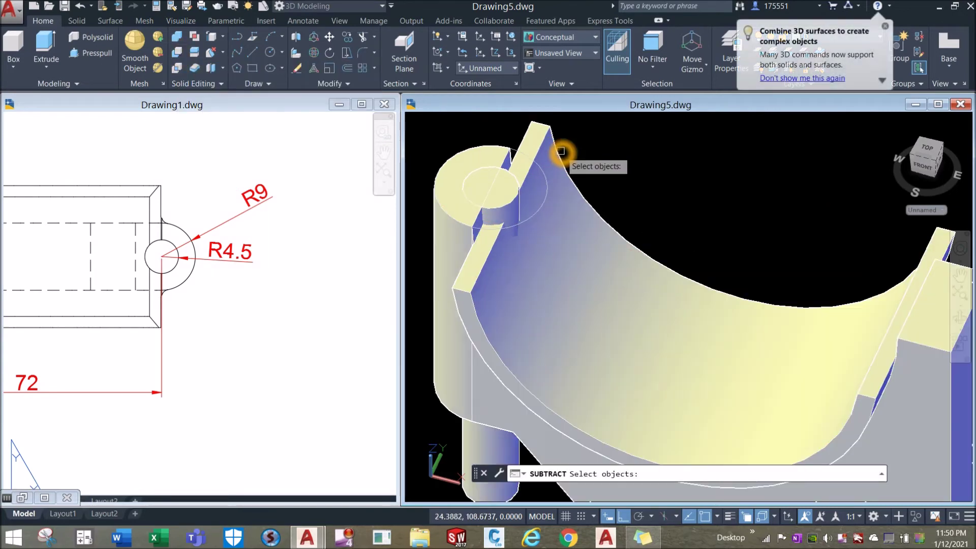
left_click(543, 141)
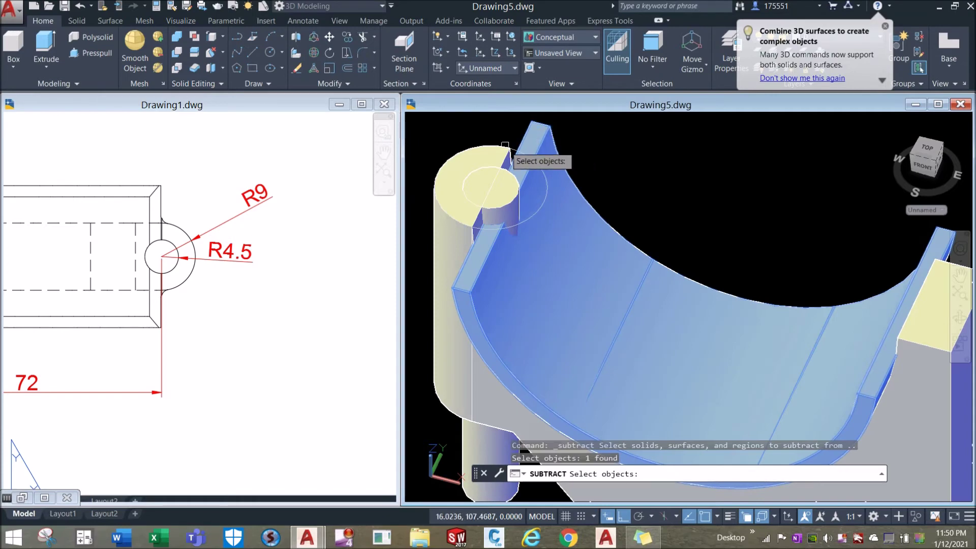
left_click(484, 151)
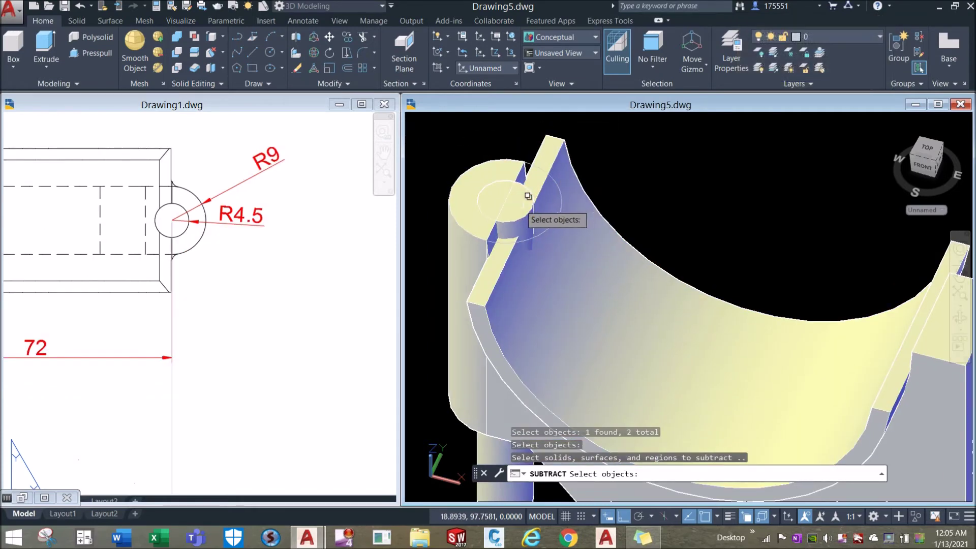
left_click(528, 196)
left_click(596, 261)
Draw a circle of radius 9 on the right arm's top, centered on the midpoint of the arm's inner top edge.
scroll(621, 137, "down", 5)
middle_click_drag(553, 150, 643, 164)
scroll(625, 163, "up", 2)
scroll(606, 157, "down", 3)
type("c")
key("Return")
scroll(584, 168, "up", 5)
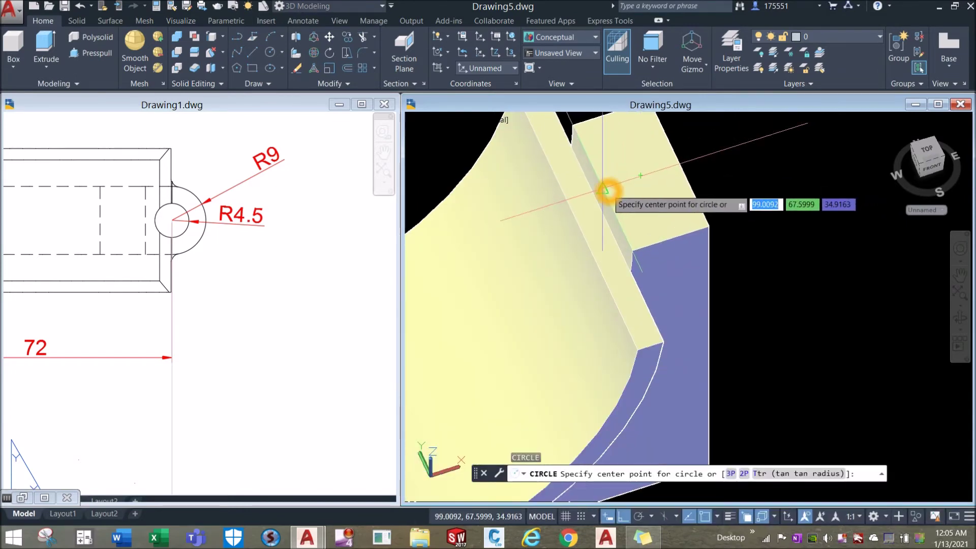
left_click(605, 191)
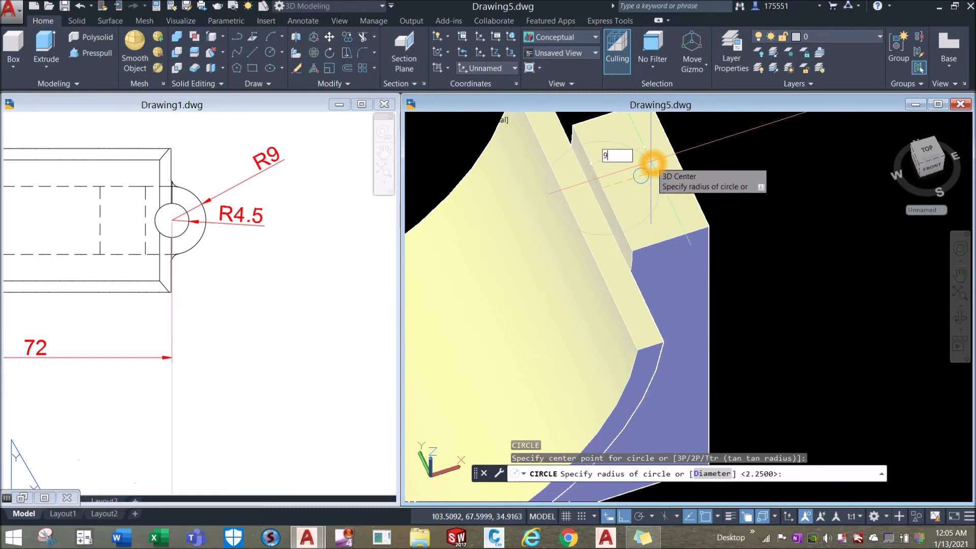
type("9")
key("Return")
Change the model's visual style from Conceptual to Shaded with edges.
scroll(651, 168, "down", 5)
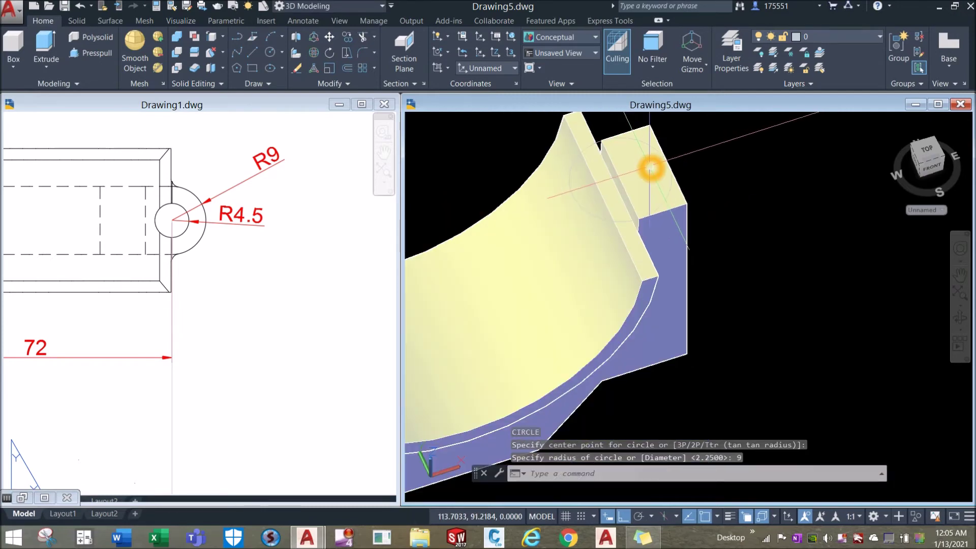
left_click(457, 120)
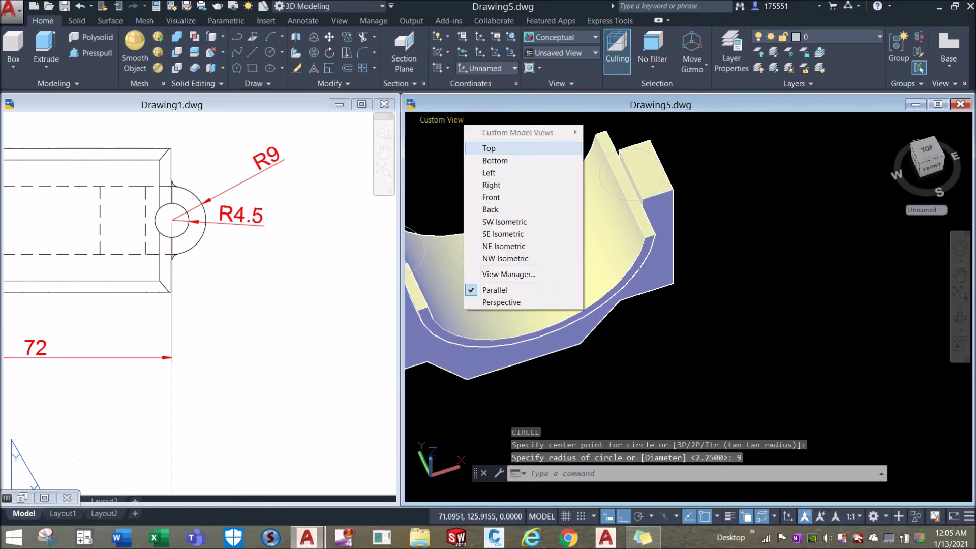
left_click(486, 128)
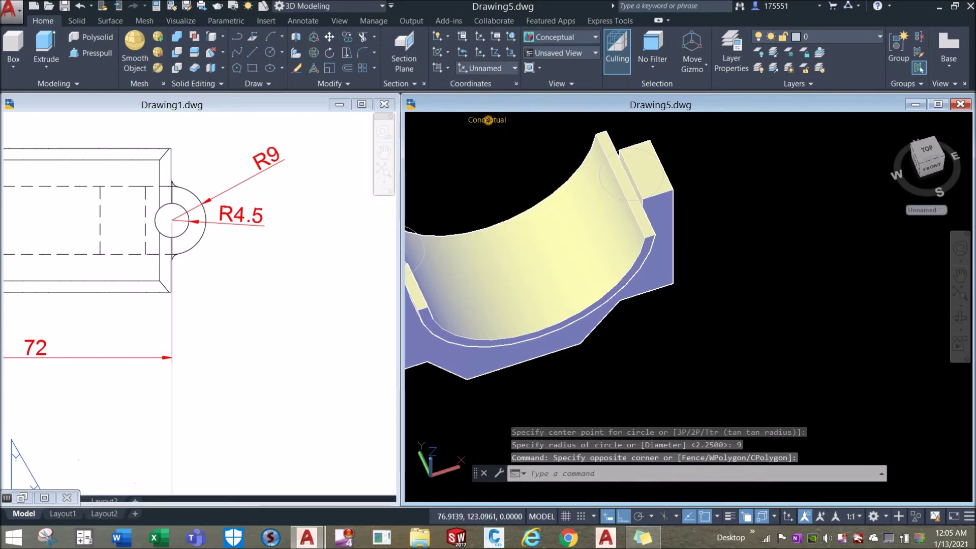
left_click(488, 120)
left_click(513, 210)
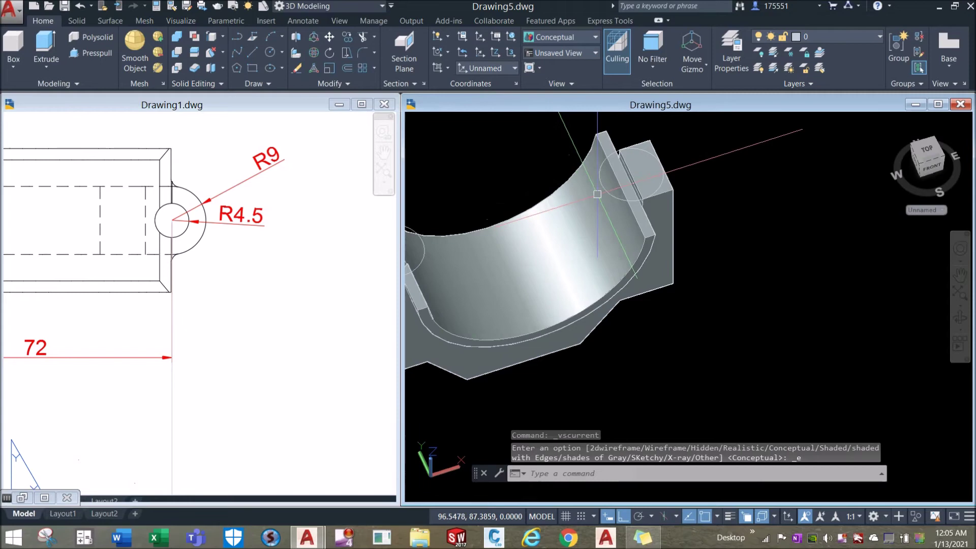
Presspull the front corner area outside the radius 9 circle down through the right arm to round that corner.
scroll(682, 190, "up", 5)
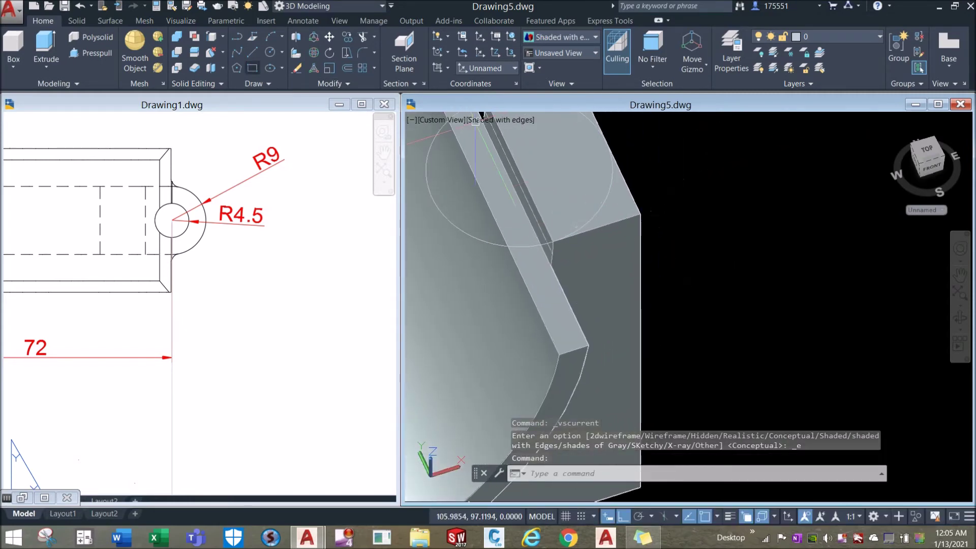
left_click(92, 54)
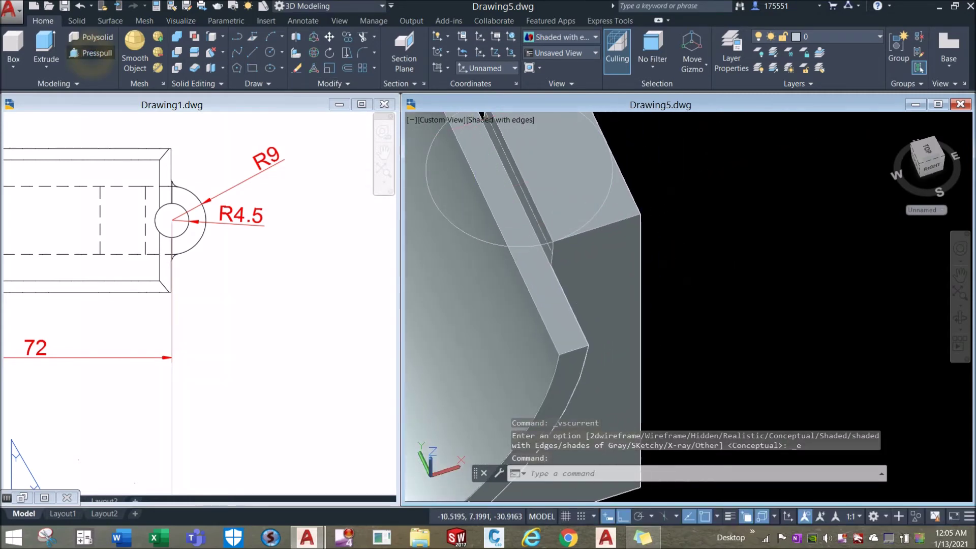
scroll(674, 221, "up", 2)
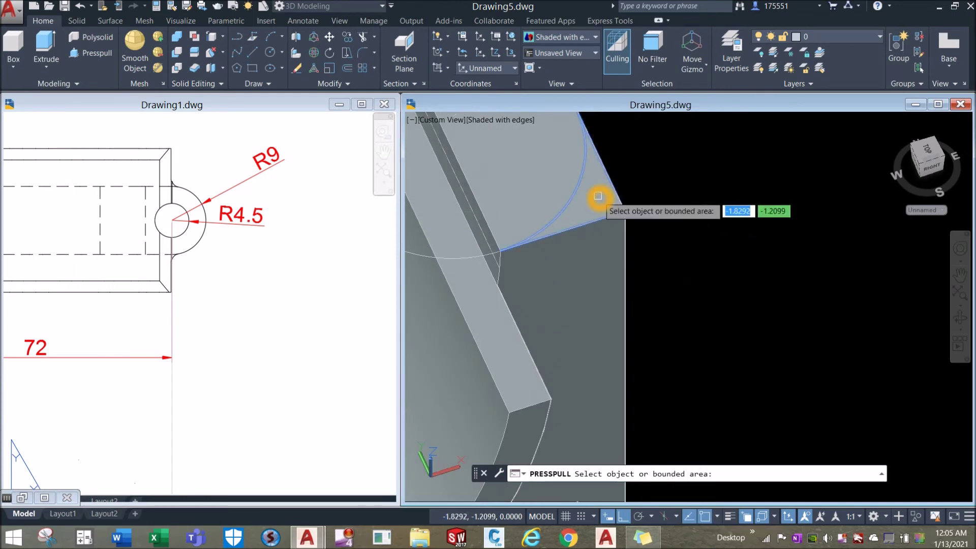
left_click(598, 196)
scroll(605, 194, "down", 4)
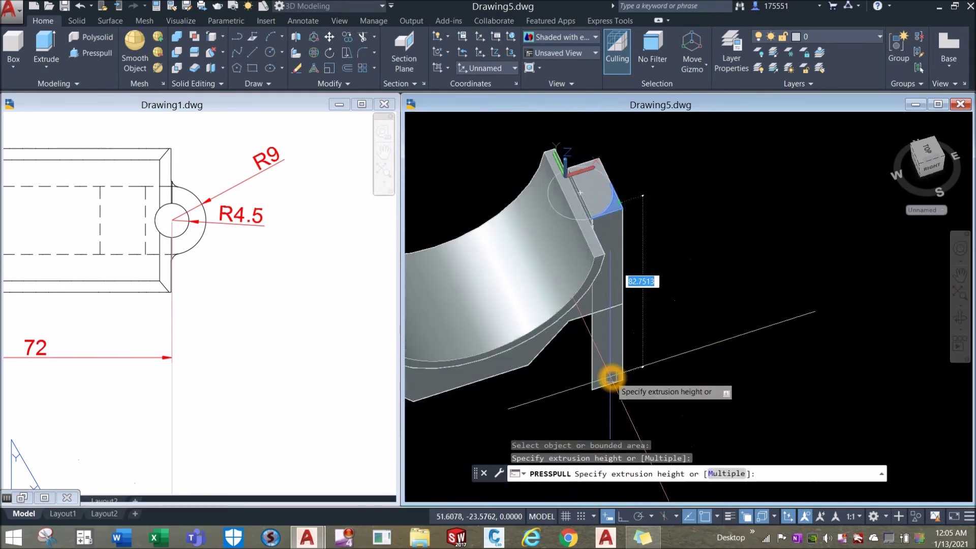
left_click(643, 348)
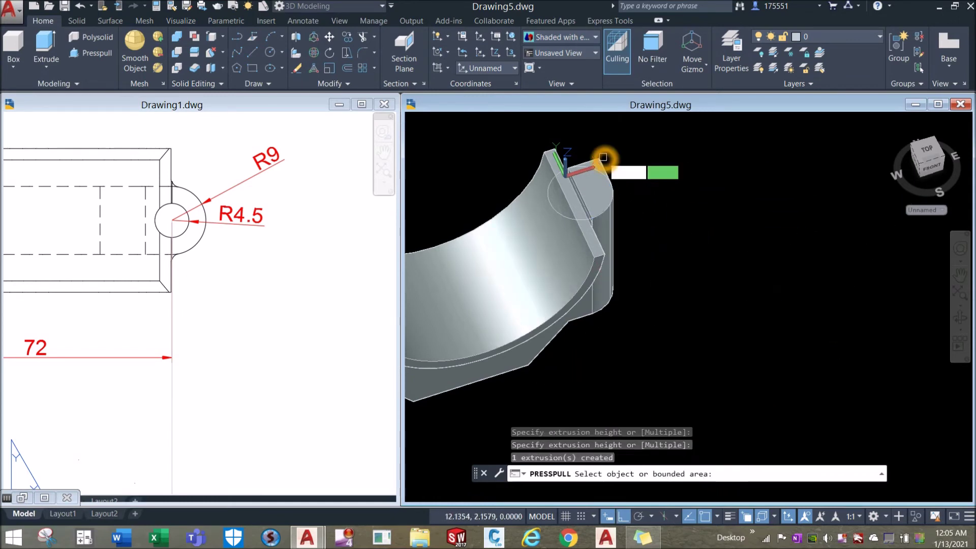
Presspull the rear corner area outside the circle down through the right arm to complete its rounded outer end.
scroll(589, 173, "up", 5)
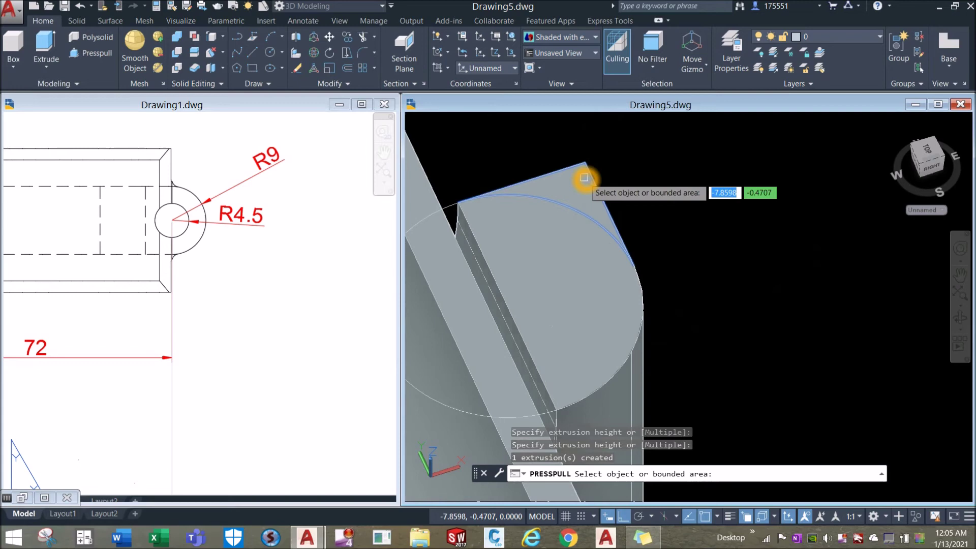
left_click(584, 178)
scroll(595, 158, "down", 5)
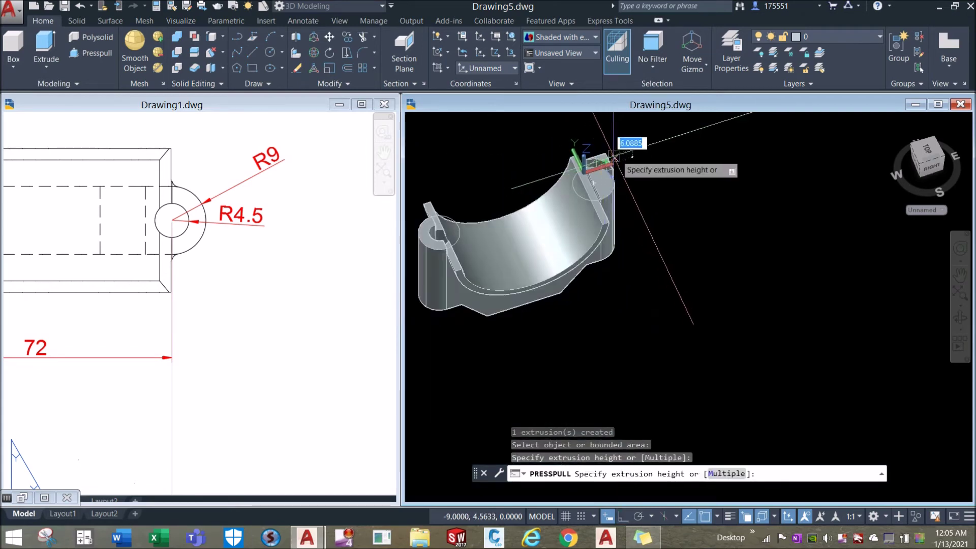
left_click(639, 339)
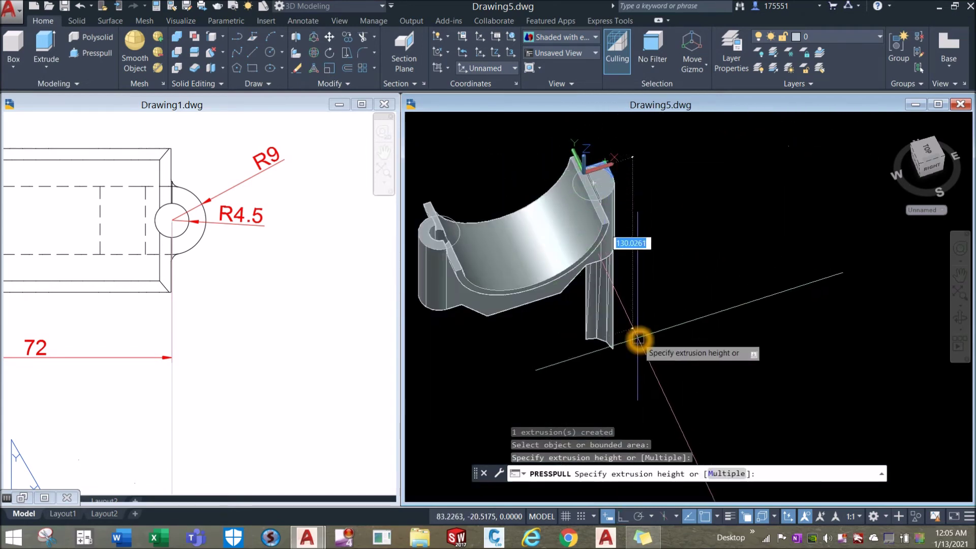
key("Return")
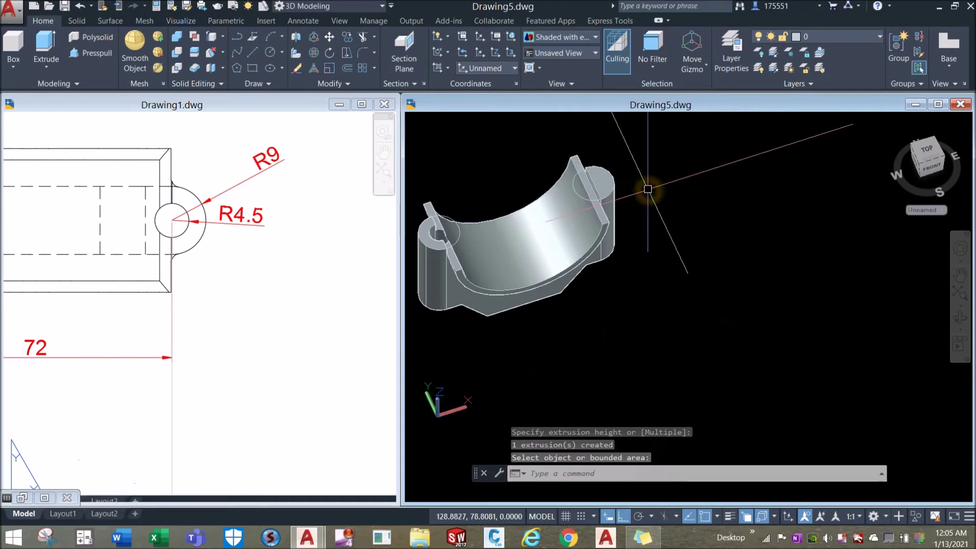
Draw a circle of radius 4.5 on the right arm's top, concentric with the radius 9 circle.
type("c")
key("Return")
scroll(646, 181, "up", 5)
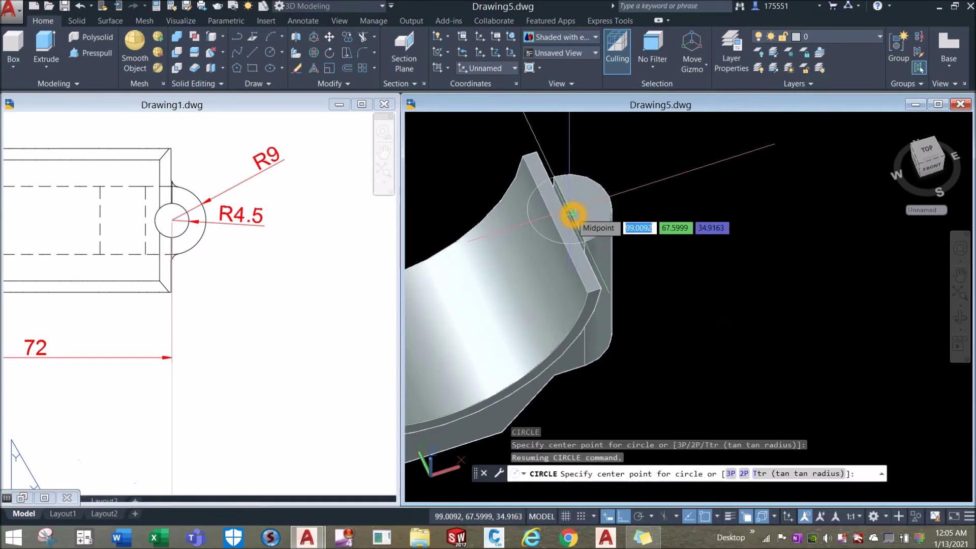
left_click(572, 214)
scroll(585, 196, "up", 3)
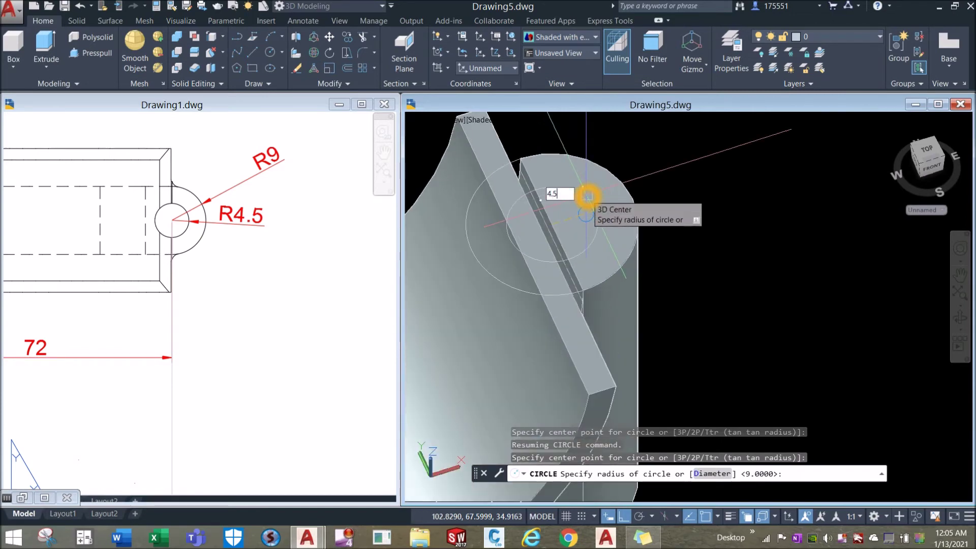
key("Return")
Extrude the radius 4.5 circle on the right arm downward until it extends past the arm's underside.
left_click(584, 199)
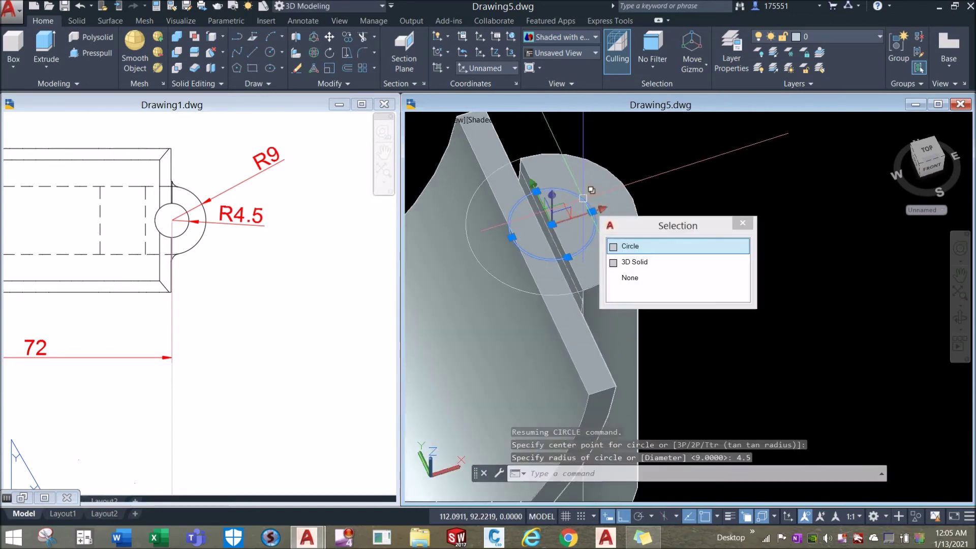
left_click(46, 43)
scroll(580, 235, "down", 2)
middle_click_drag(679, 266, 663, 237)
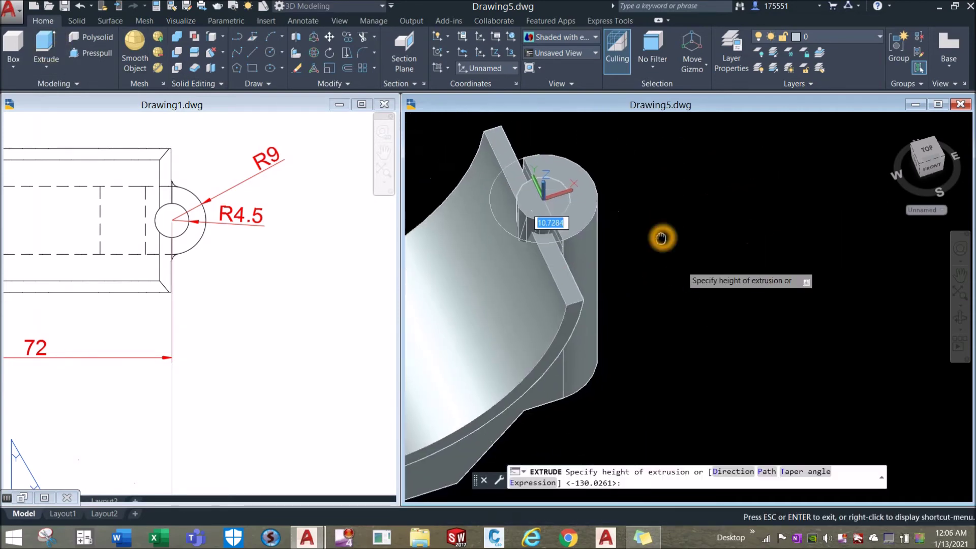
scroll(654, 385, "up", 3)
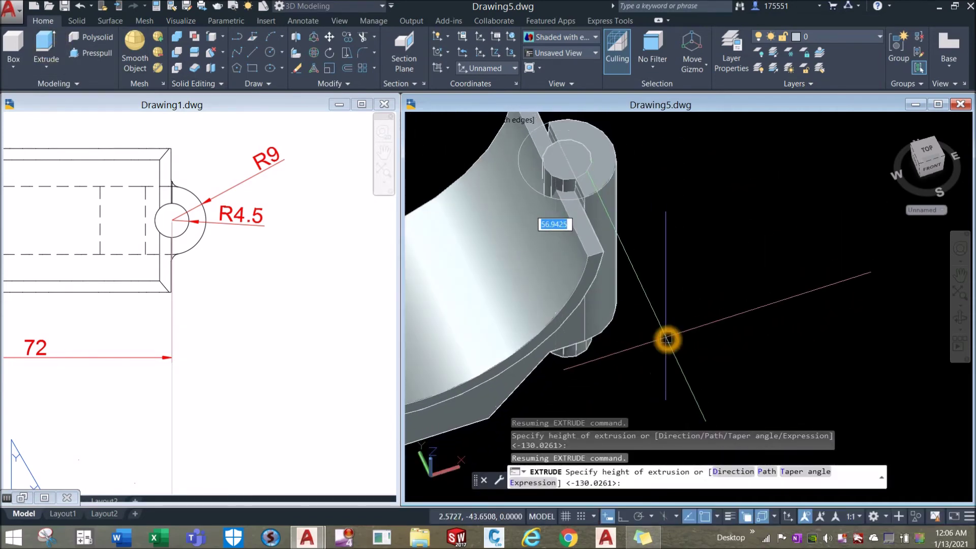
left_click(666, 362)
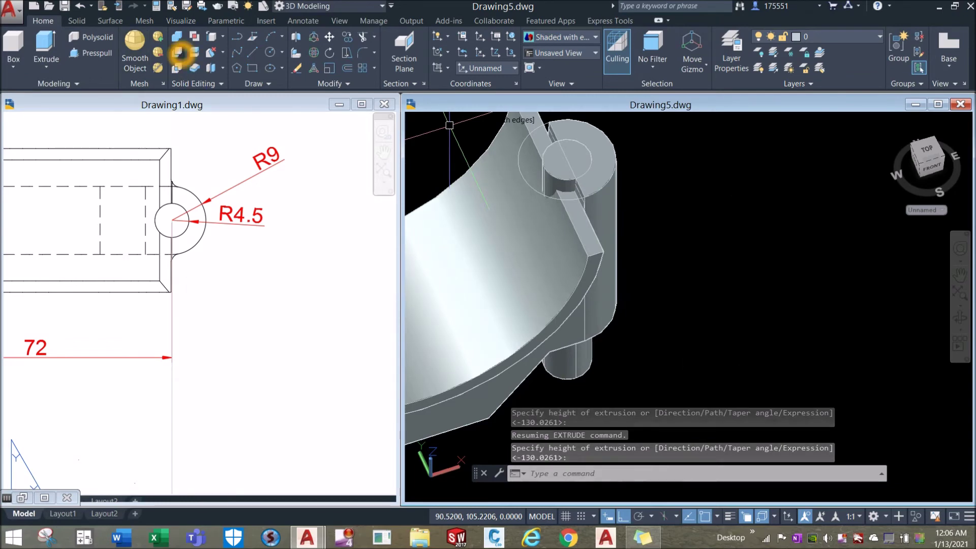
Subtract the extruded cylinder from the cap solid to cut the right arm's bolt hole.
left_click(178, 52)
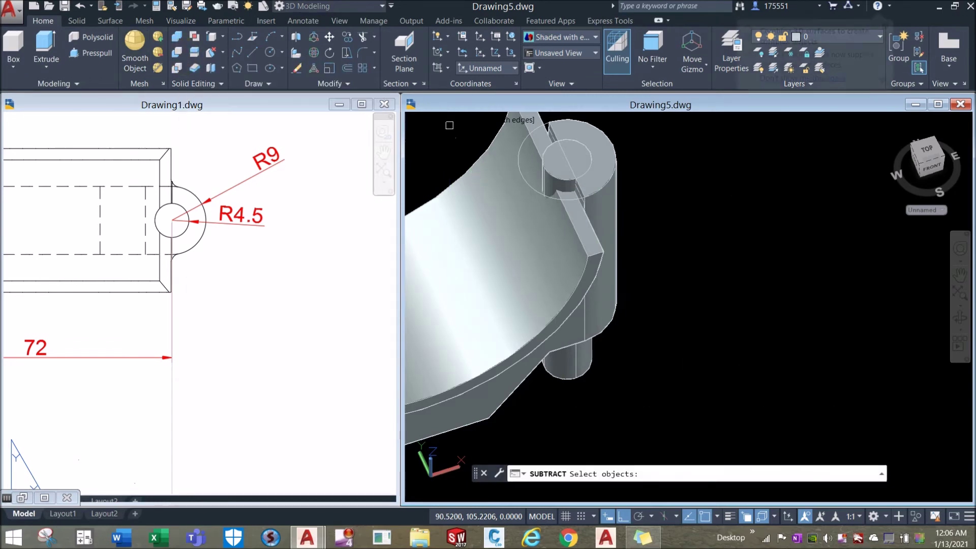
scroll(571, 186, "up", 2)
left_click(627, 165)
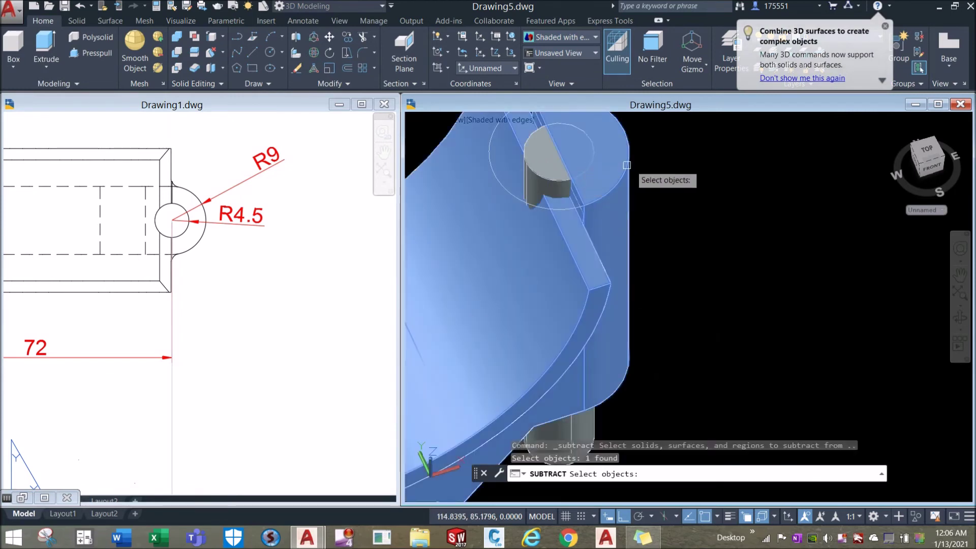
key("Return")
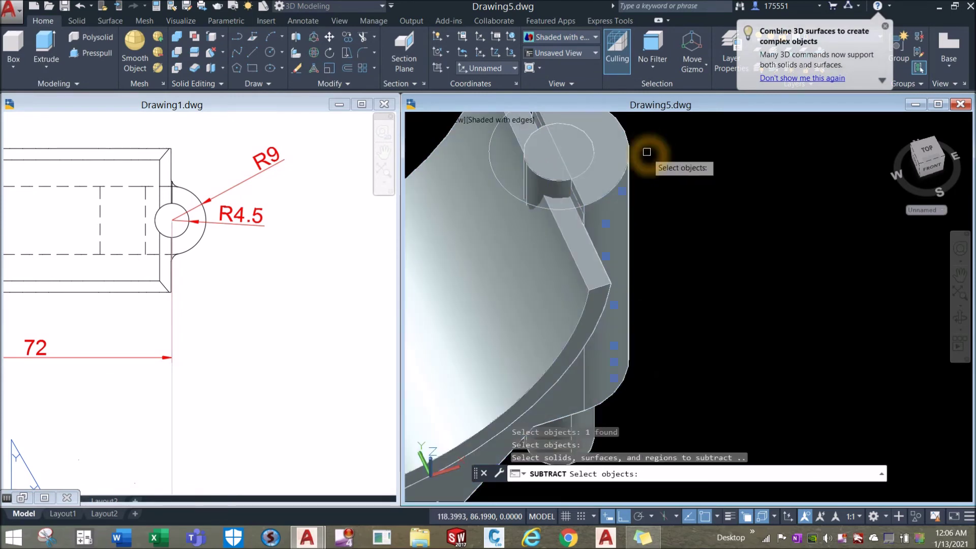
left_click(552, 158)
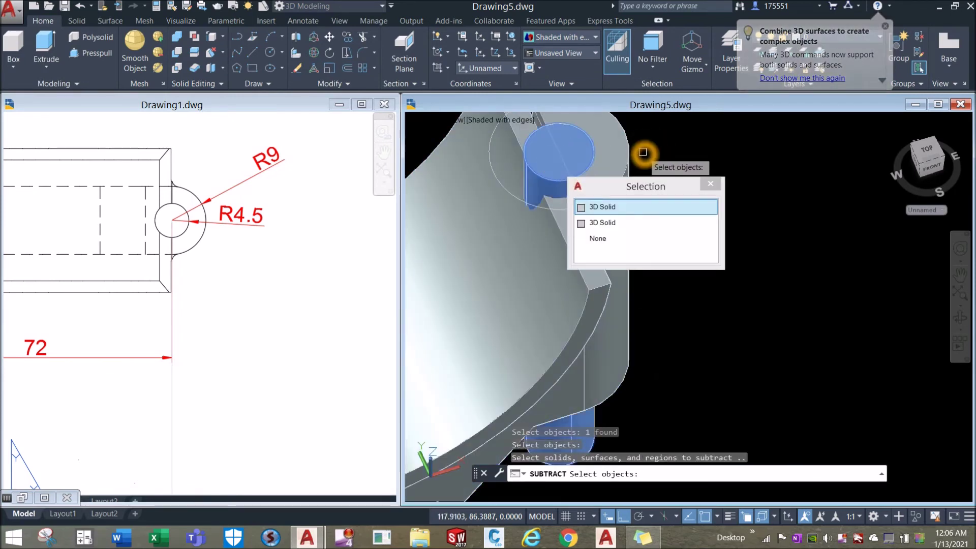
key("Return")
key("Return")
Review the cap from the front and examine the chamfer dimensions at the lower edge of the reference drawing's side view.
scroll(643, 152, "down", 3)
middle_click_drag(645, 171, 731, 153, "shift")
scroll(712, 204, "down", 2)
middle_click_drag(648, 209, 636, 209, "shift")
left_click(288, 244)
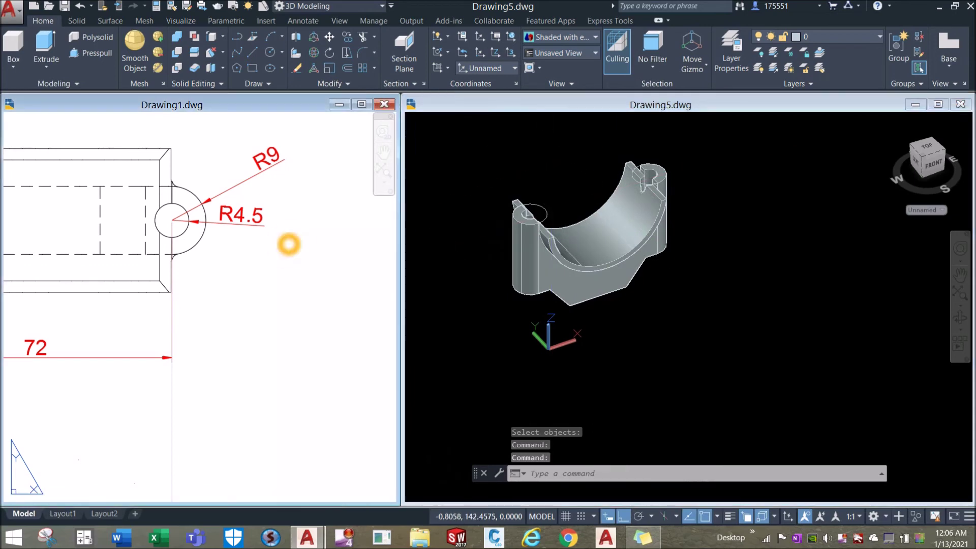
scroll(286, 240, "down", 2)
scroll(288, 333, "up", 1)
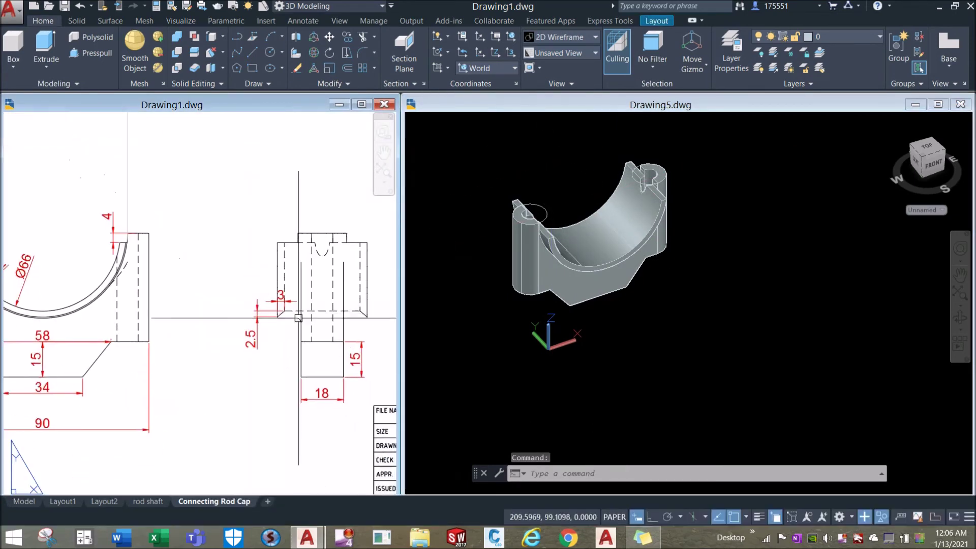
scroll(295, 318, "up", 4)
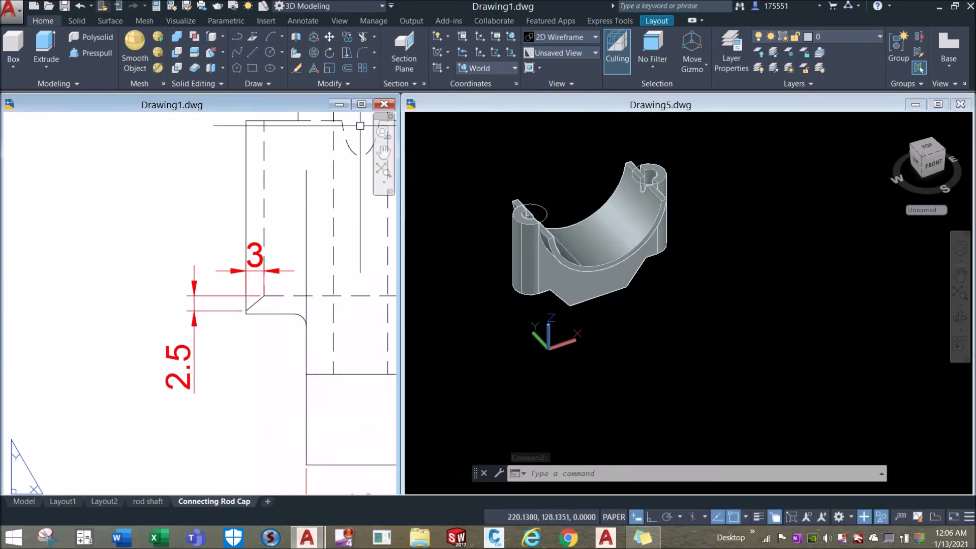
left_click(77, 20)
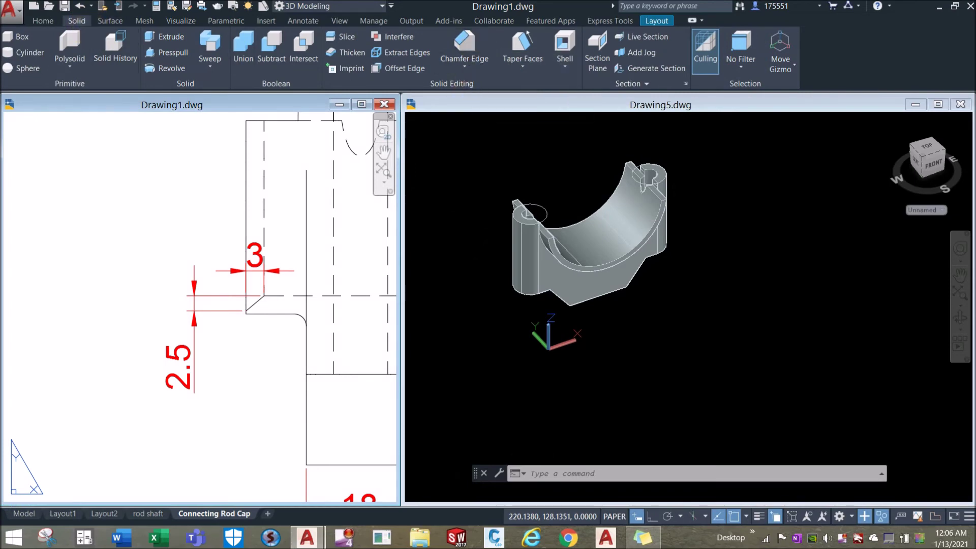
Start a Chamfer Edge operation with distance 1 set to 3 and distance 2 set to 2.5.
left_click(465, 66)
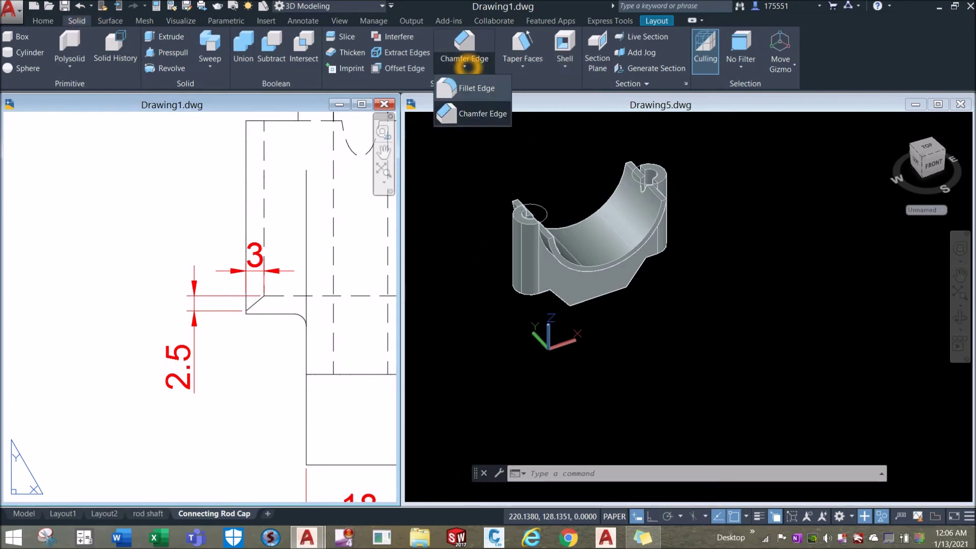
left_click(475, 90)
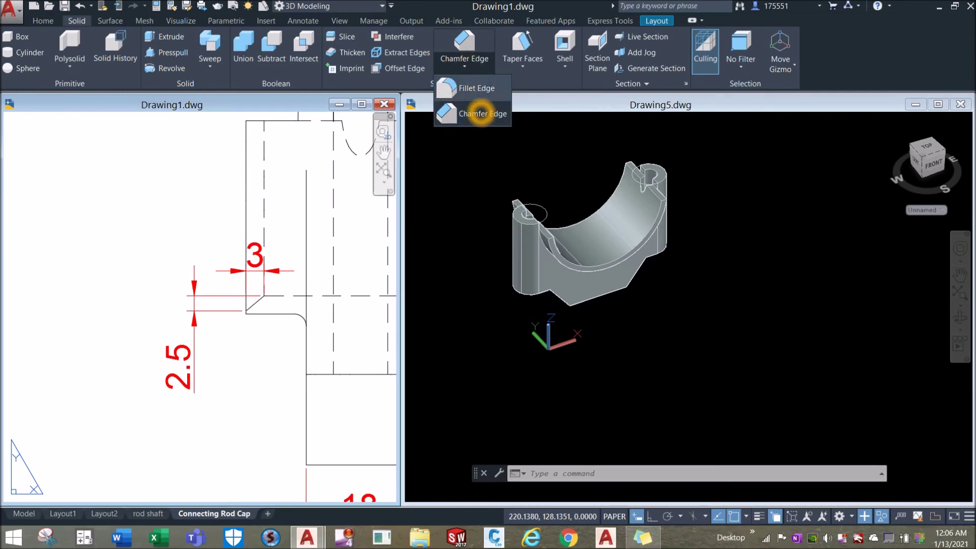
left_click(481, 114)
left_click(601, 435)
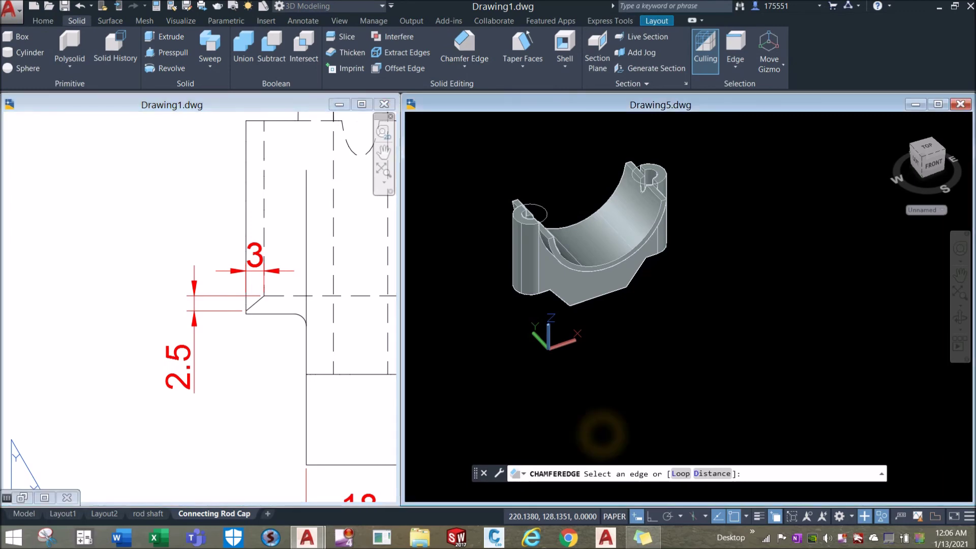
left_click(444, 57)
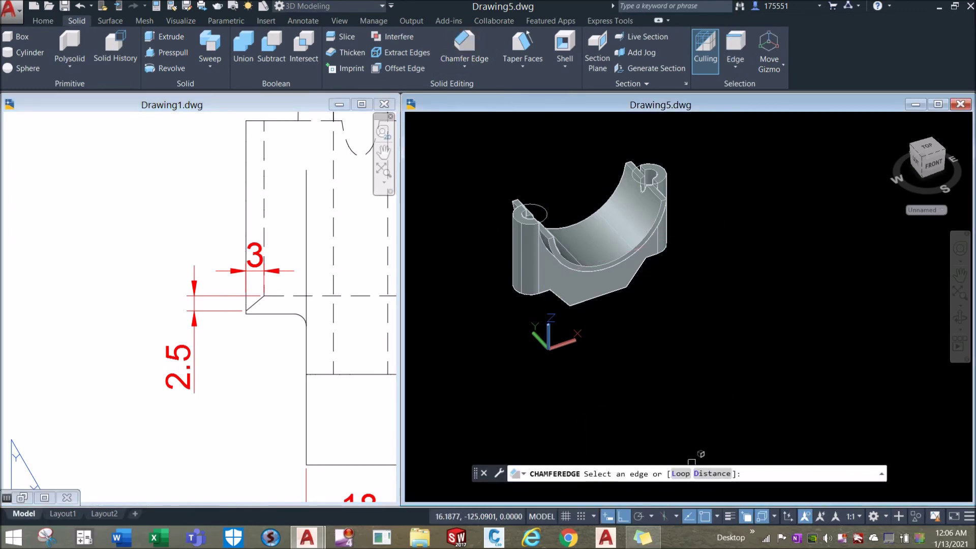
left_click(718, 474)
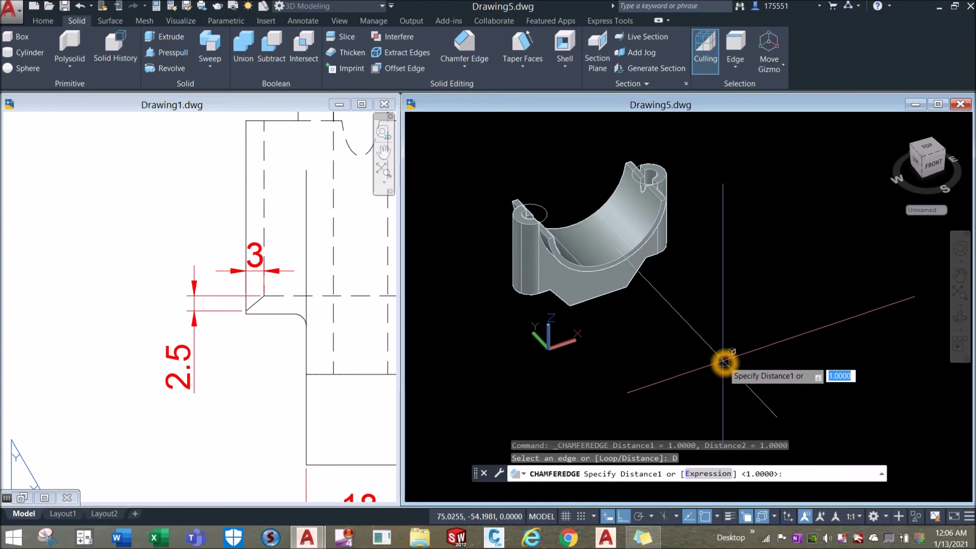
key("Return")
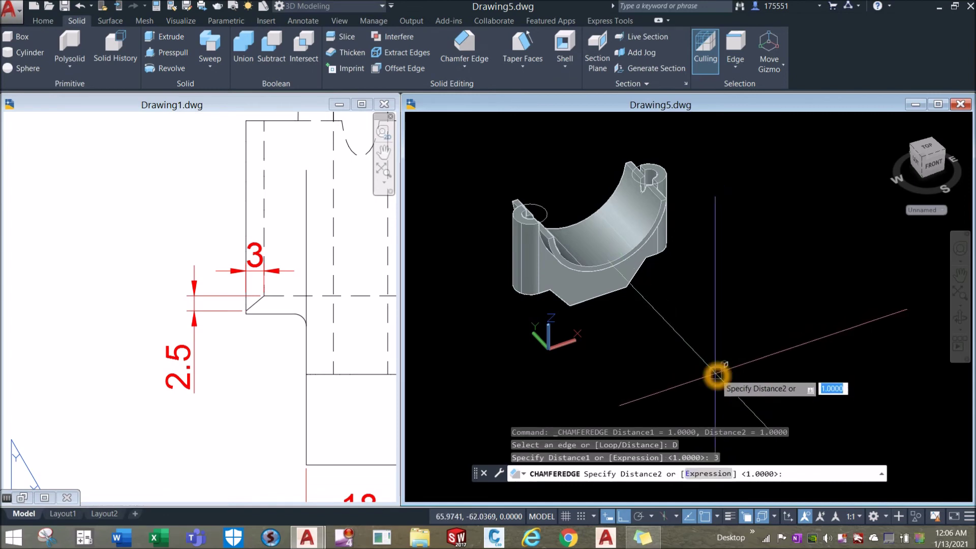
key("Return")
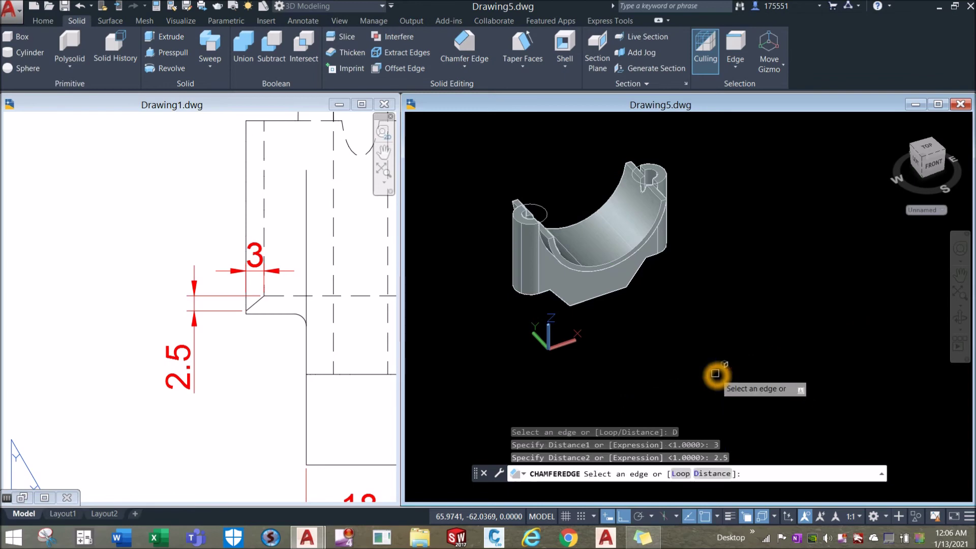
Chamfer the curved inner edge of the bore on the cap's back side and accept it.
scroll(634, 206, "up", 3)
scroll(634, 207, "up", 2)
middle_click_drag(634, 207, 632, 282)
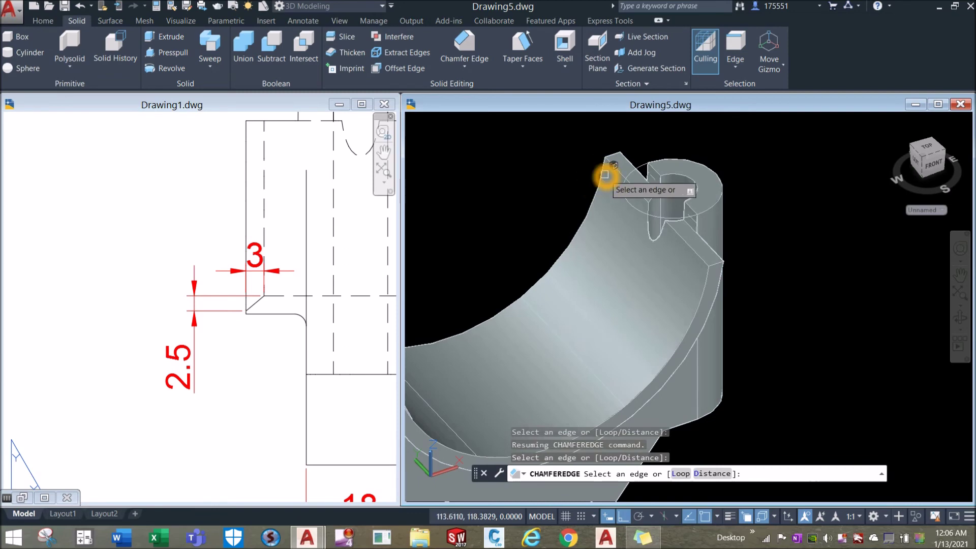
middle_click_drag(604, 173, 621, 263, "shift")
scroll(621, 263, "up", 3)
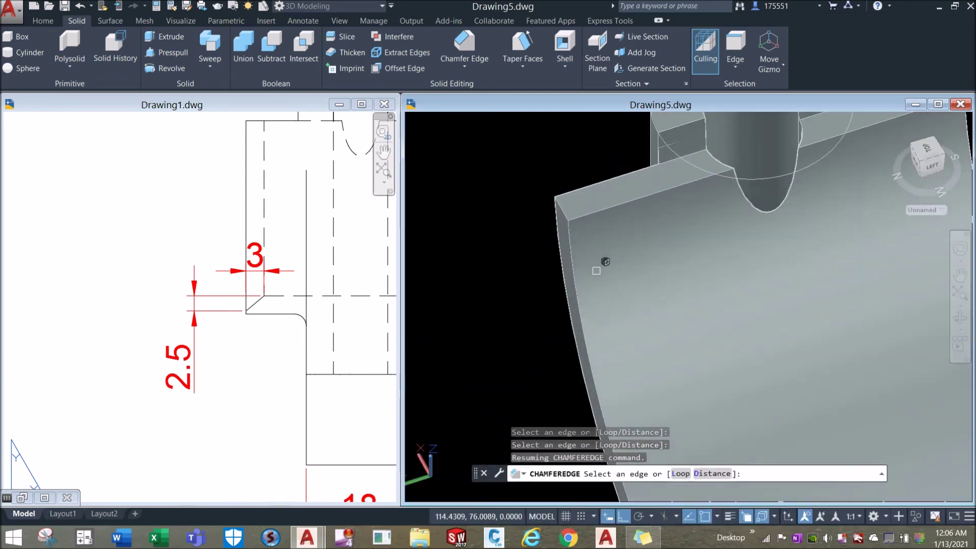
left_click(569, 247)
right_click(534, 219)
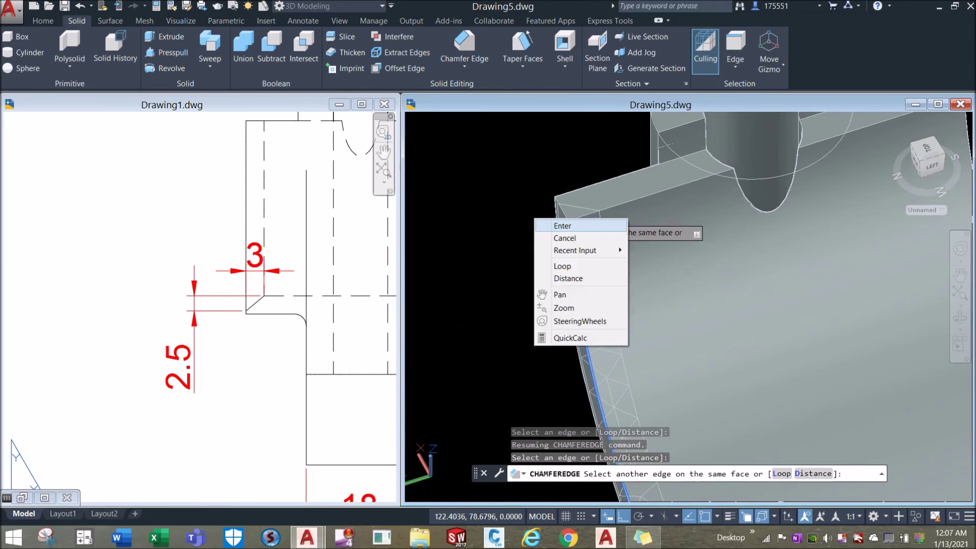
left_click(547, 229)
right_click(547, 229)
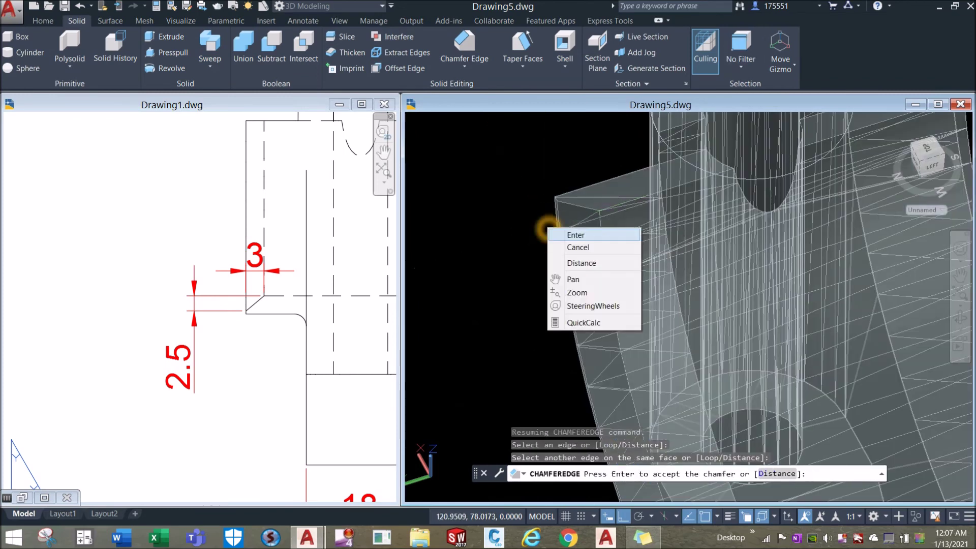
left_click(565, 233)
Chamfer the curved inner edge of the bore on the cap's front side with distances 3 and 2.5.
scroll(620, 245, "down", 6)
middle_click_drag(620, 244, 534, 252, "shift")
scroll(663, 235, "up", 5)
middle_click_drag(664, 237, 619, 235)
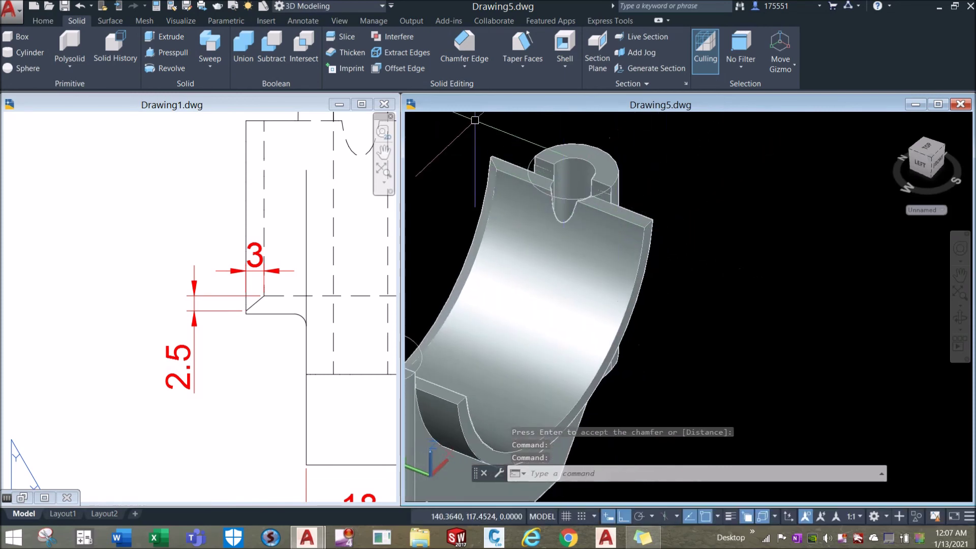
key("Return")
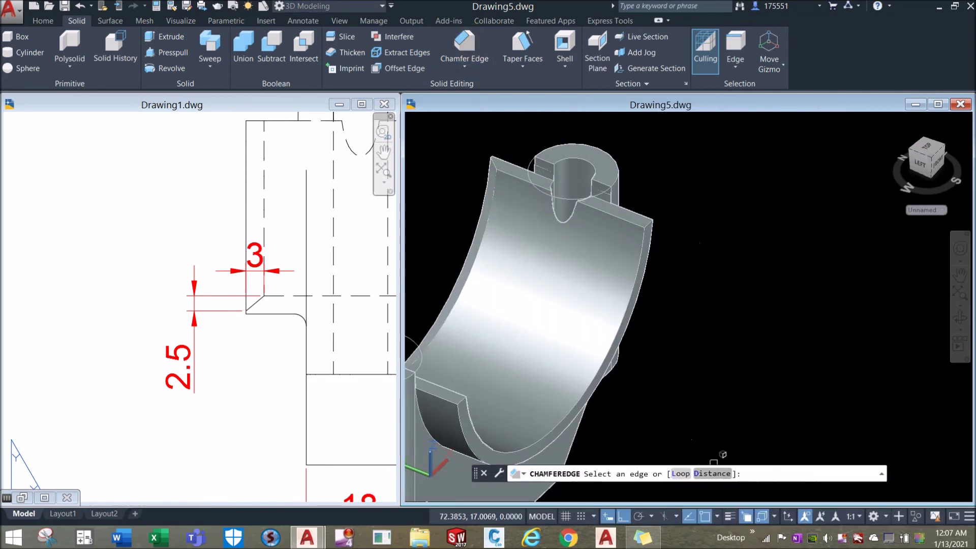
left_click(713, 474)
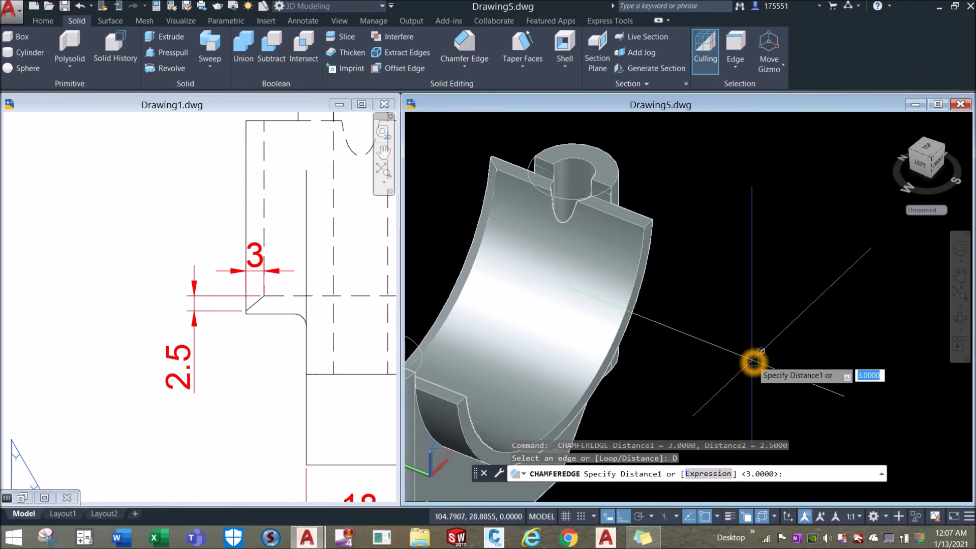
right_click(753, 361)
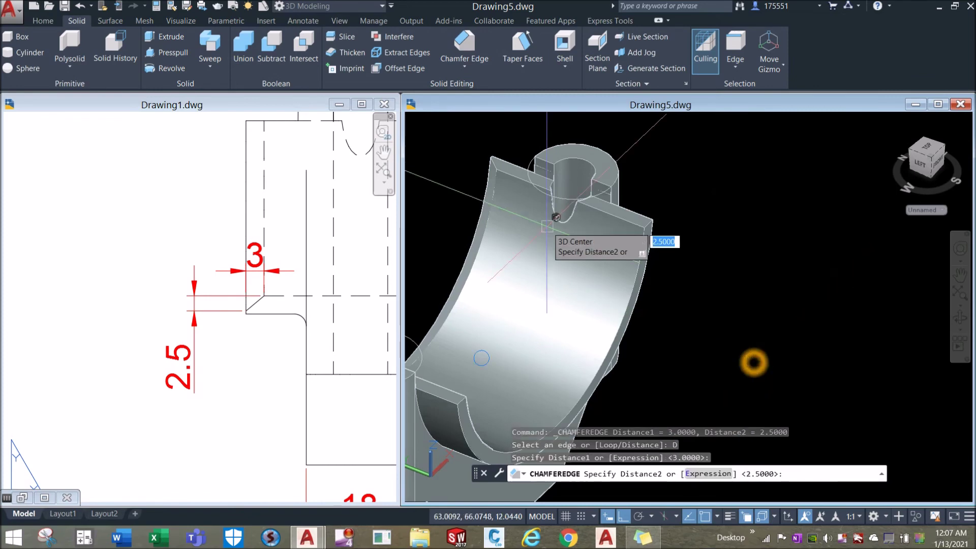
key("Return")
scroll(636, 225, "up", 2)
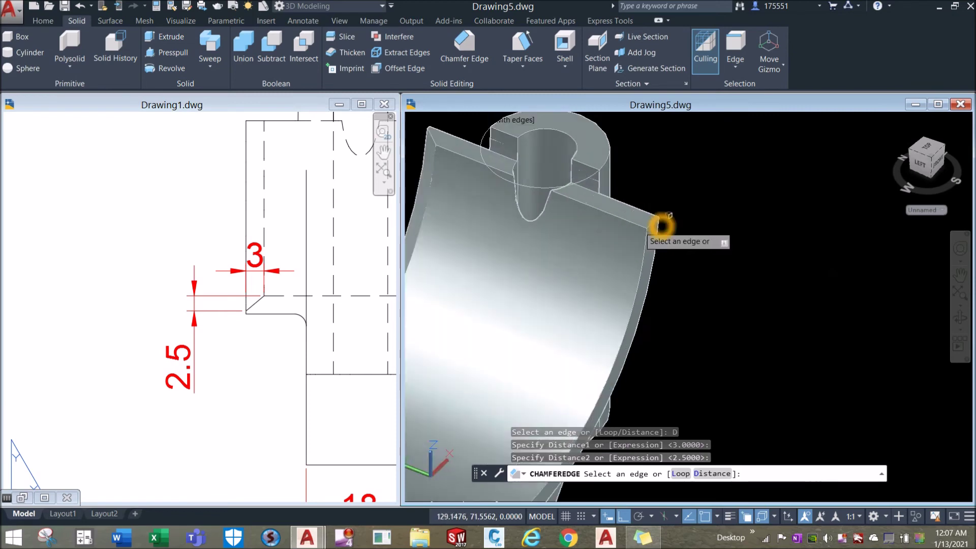
scroll(662, 225, "up", 1)
left_click(648, 251)
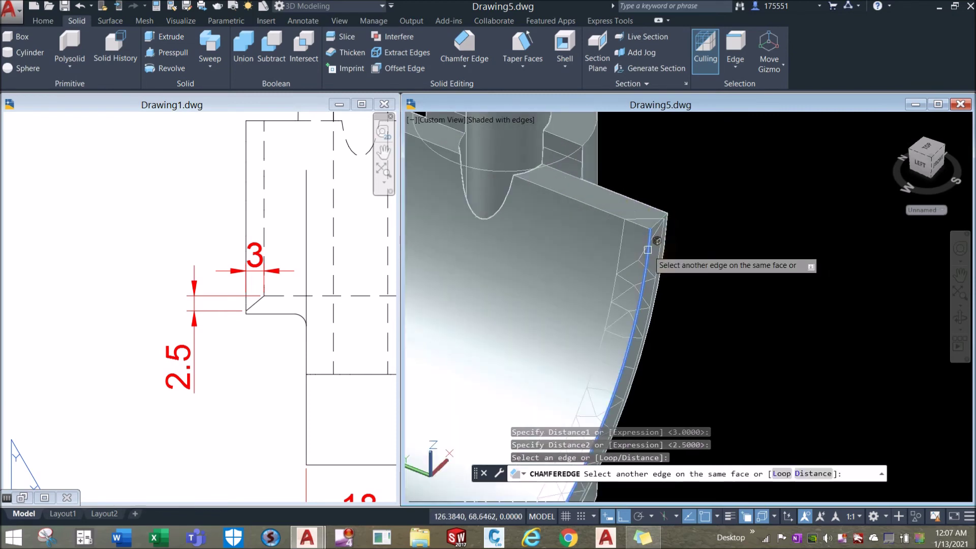
right_click(672, 189)
left_click(695, 194)
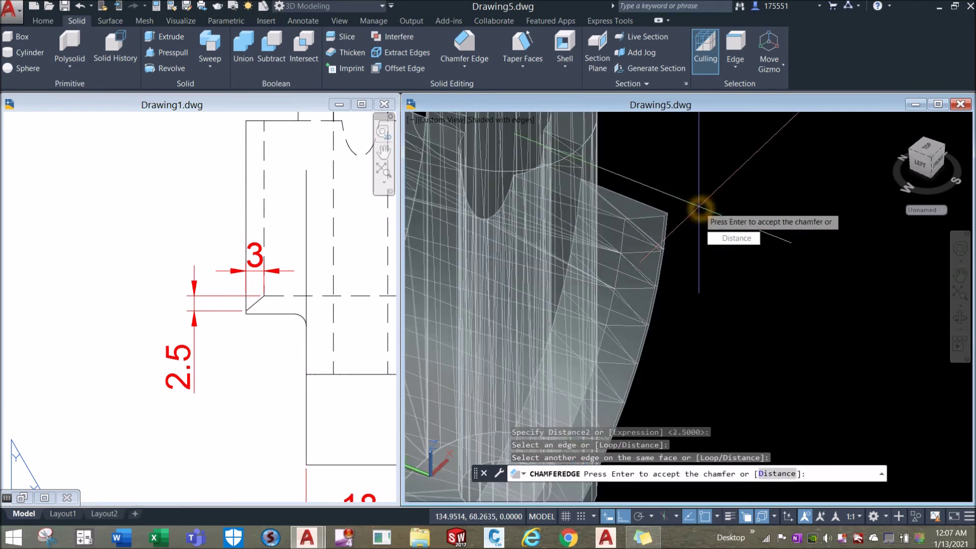
right_click(739, 208)
left_click(754, 213)
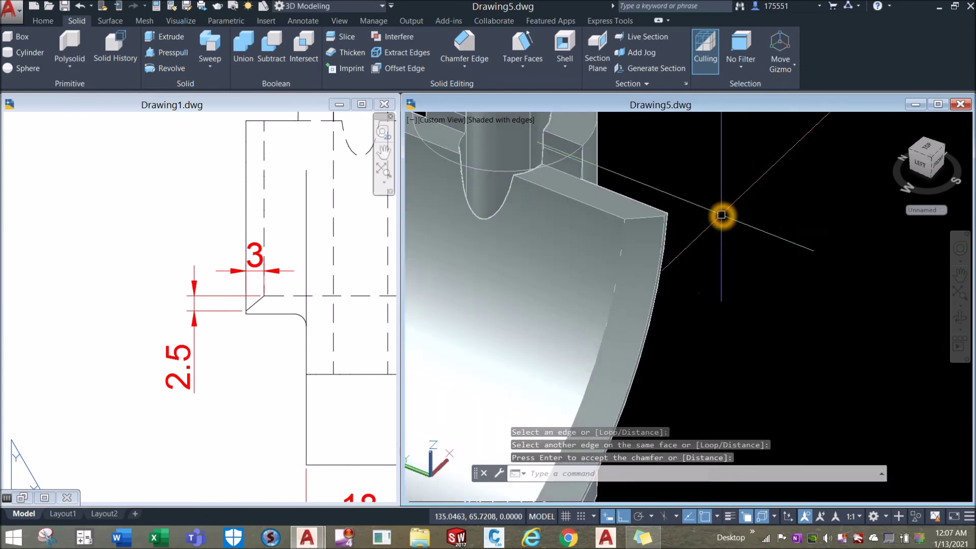
Select the cap solid while viewing it from the front.
scroll(721, 215, "down", 1)
middle_click_drag(724, 216, 632, 244, "shift")
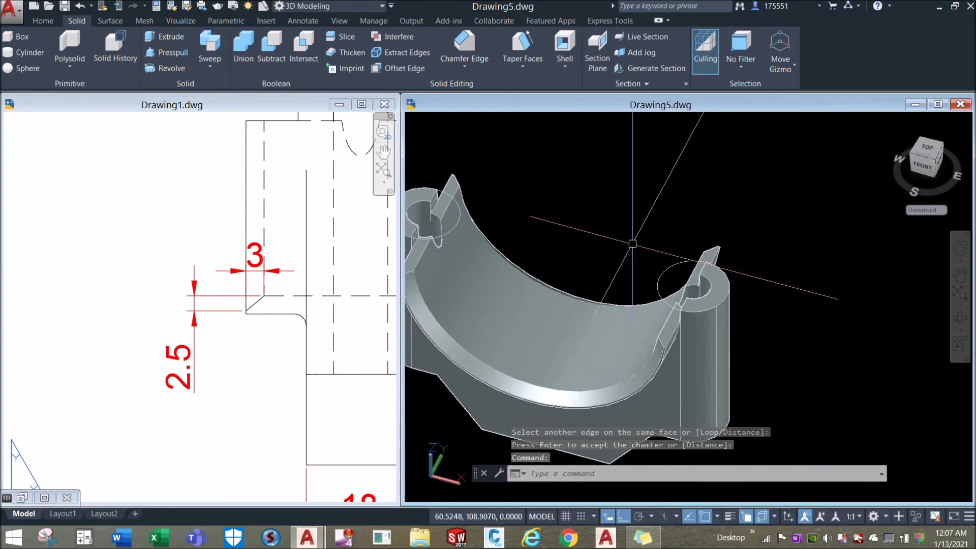
left_click(524, 239)
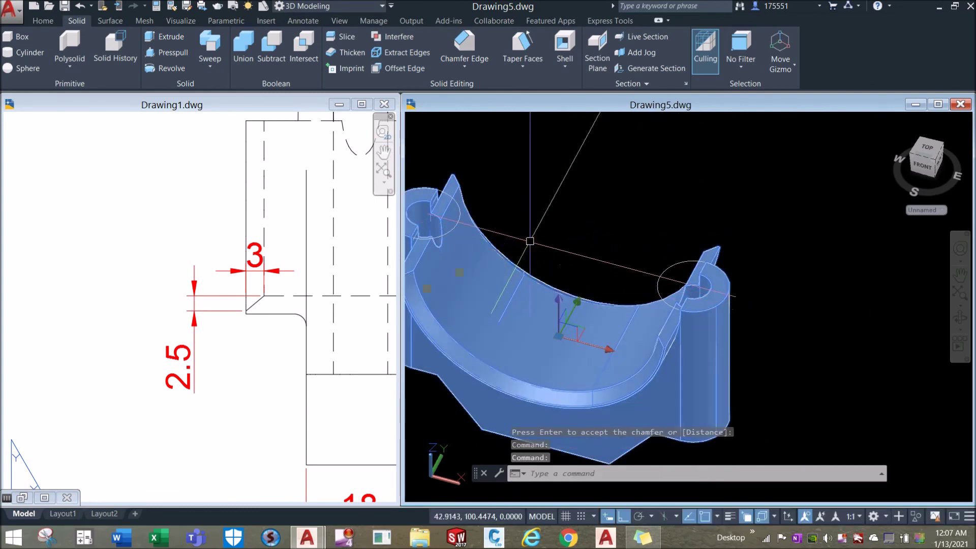
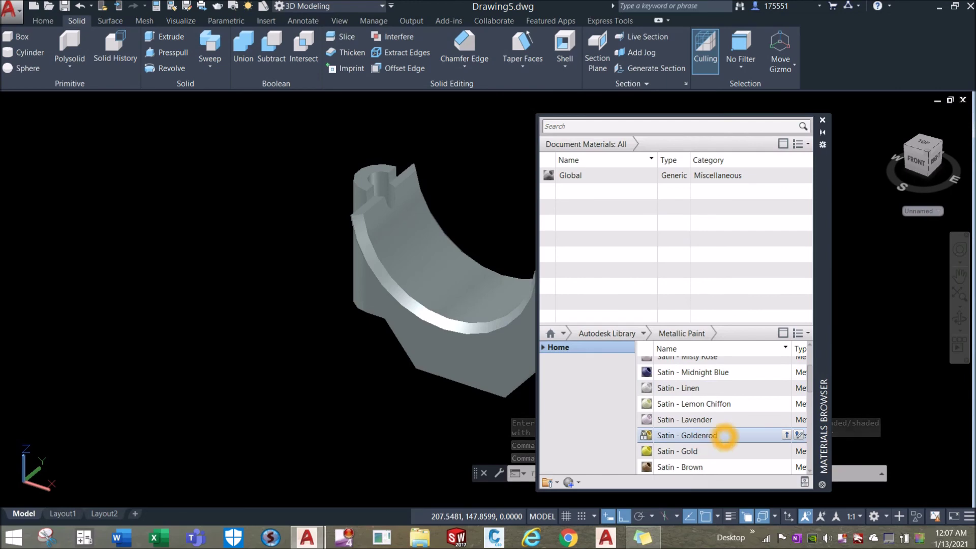
Add the Satin - Goldenrod metallic paint from the Autodesk Library to the document materials and apply it to the cap solid.
left_click(764, 440)
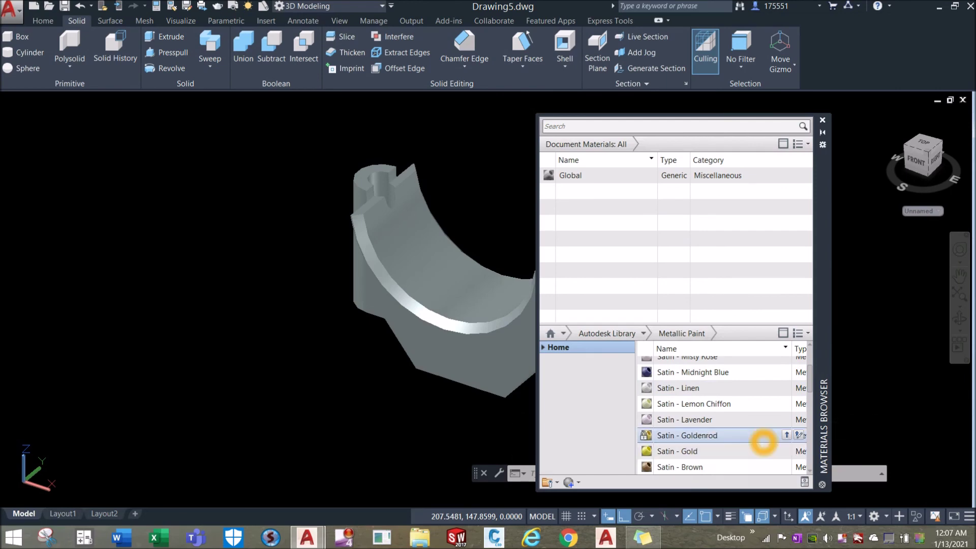
left_click(787, 435)
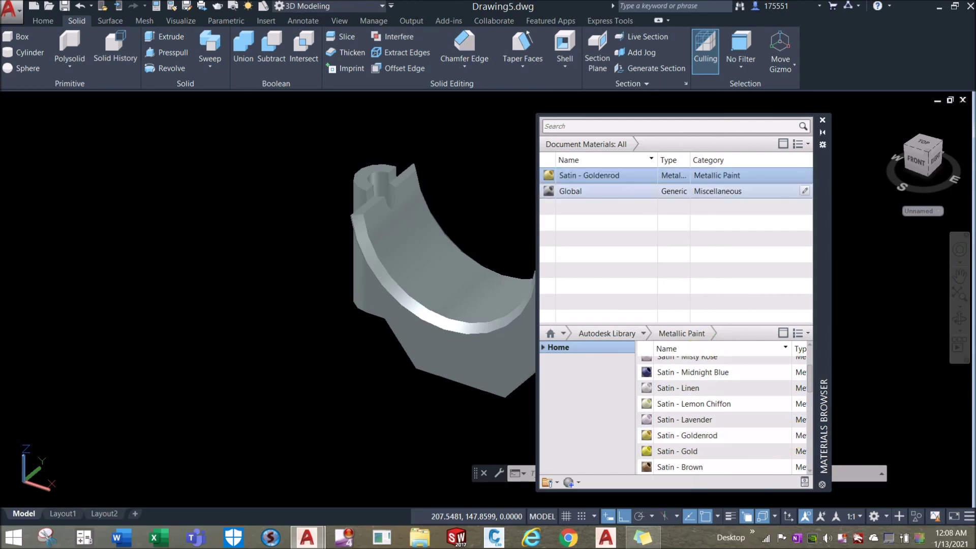
left_click_drag(589, 176, 472, 246)
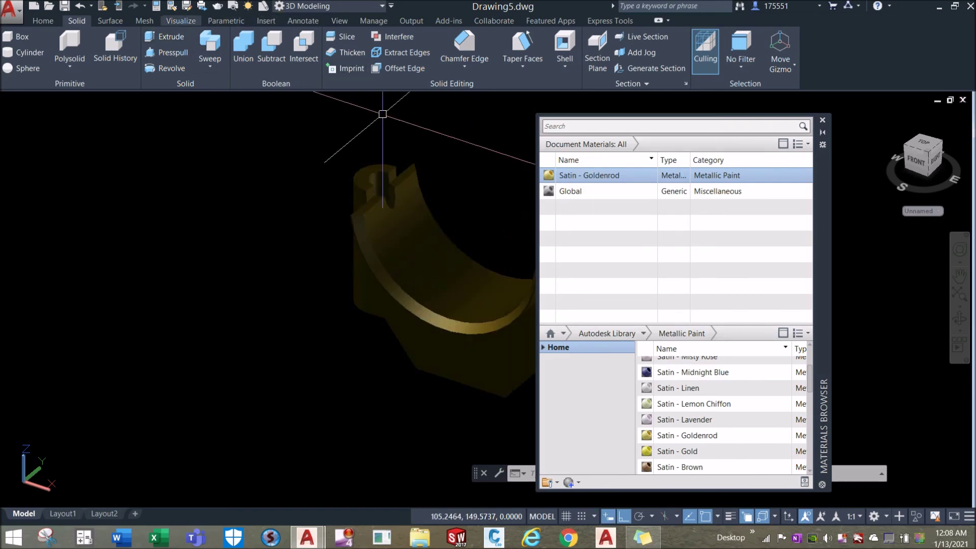
Lower the lighting exposure to about 6.20 to brighten the cap under the default lighting.
left_click(181, 21)
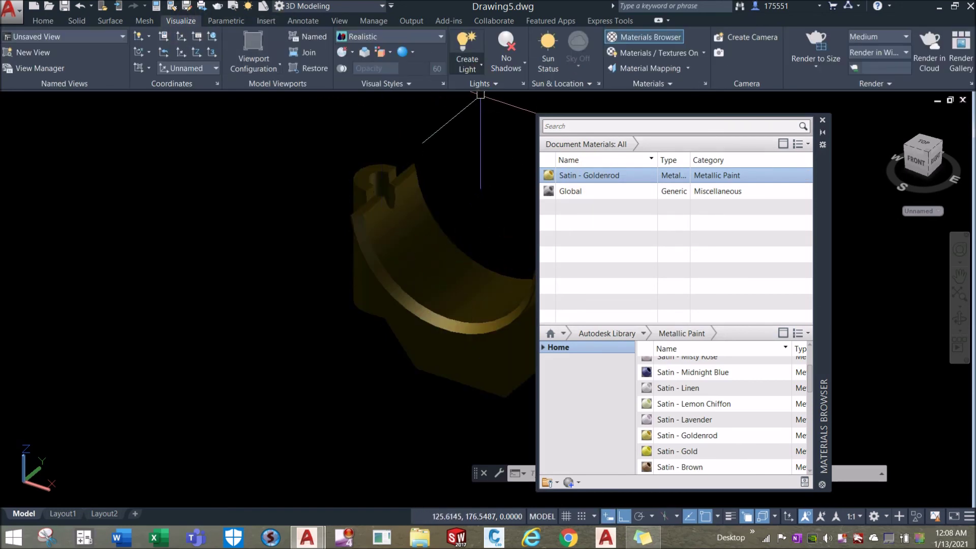
left_click(481, 68)
left_click(478, 64)
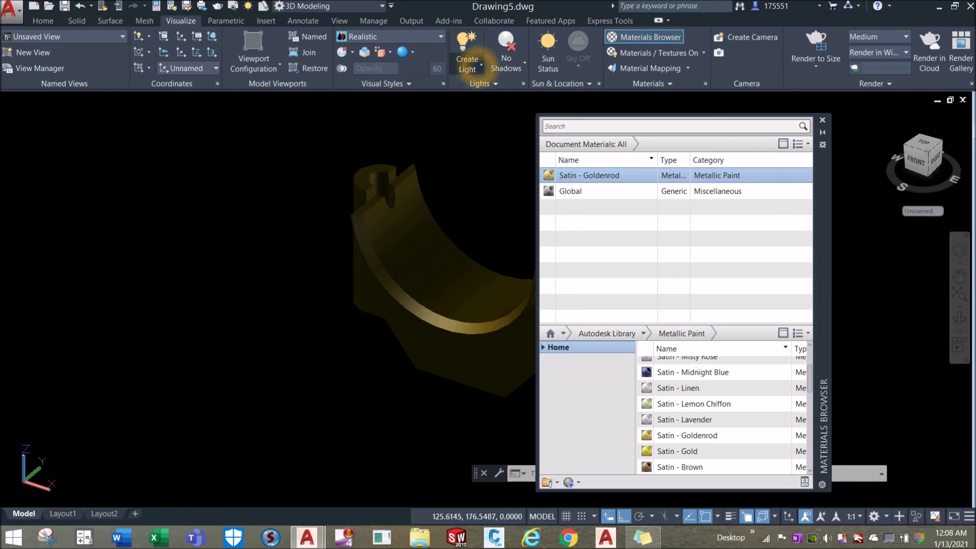
left_click(500, 85)
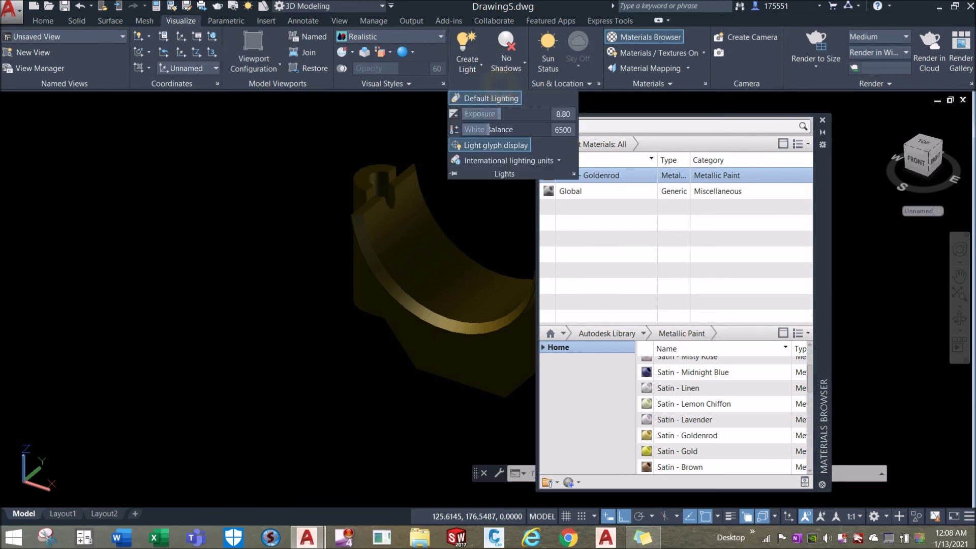
left_click_drag(498, 115, 481, 114)
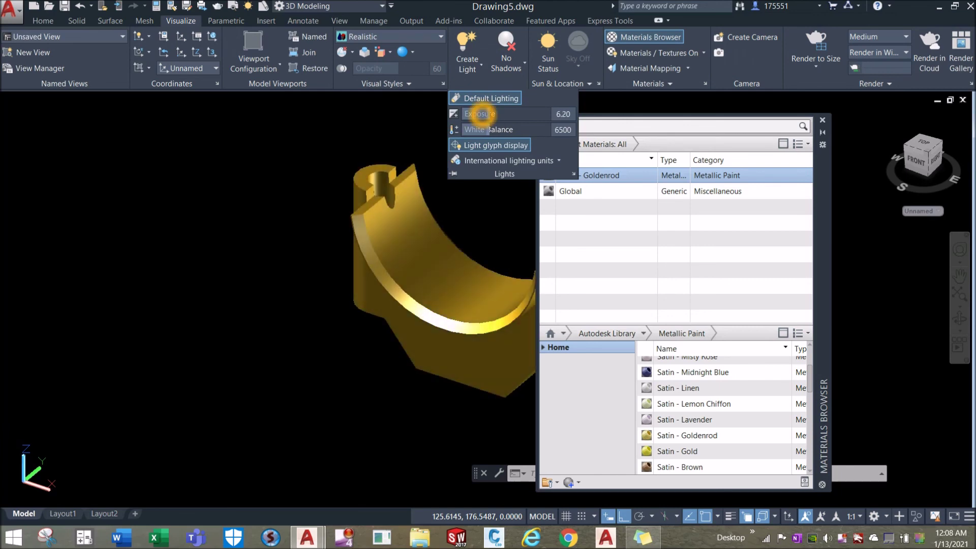
Close the Materials Browser and view the gold cap from its left side.
middle_click_drag(368, 251, 449, 242, "shift")
left_click(822, 121)
middle_click_drag(822, 120, 758, 192, "shift")
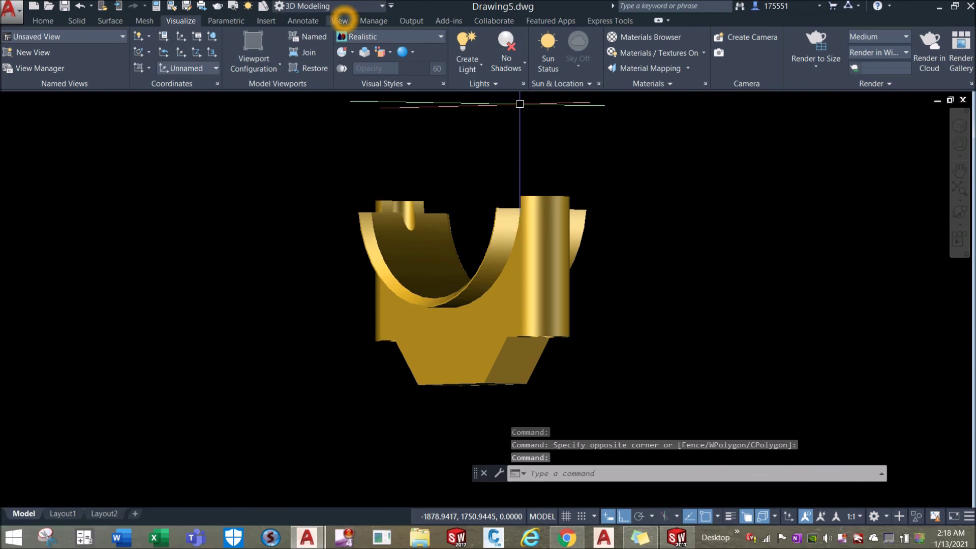
Restore the reference drawing Drawing1 beside the model, examine the radius dimensions at the bolt boss, and minimize it again.
left_click(340, 20)
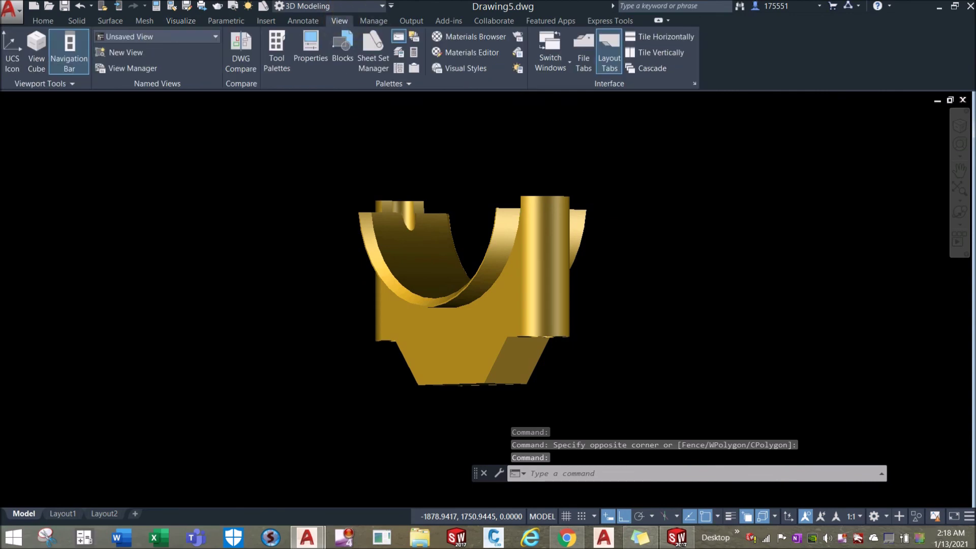
left_click(661, 52)
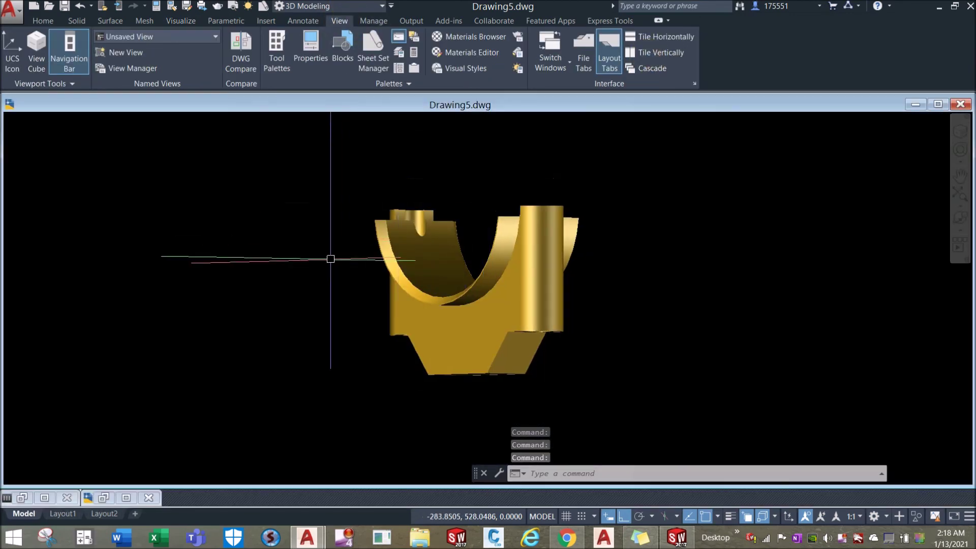
left_click(105, 498)
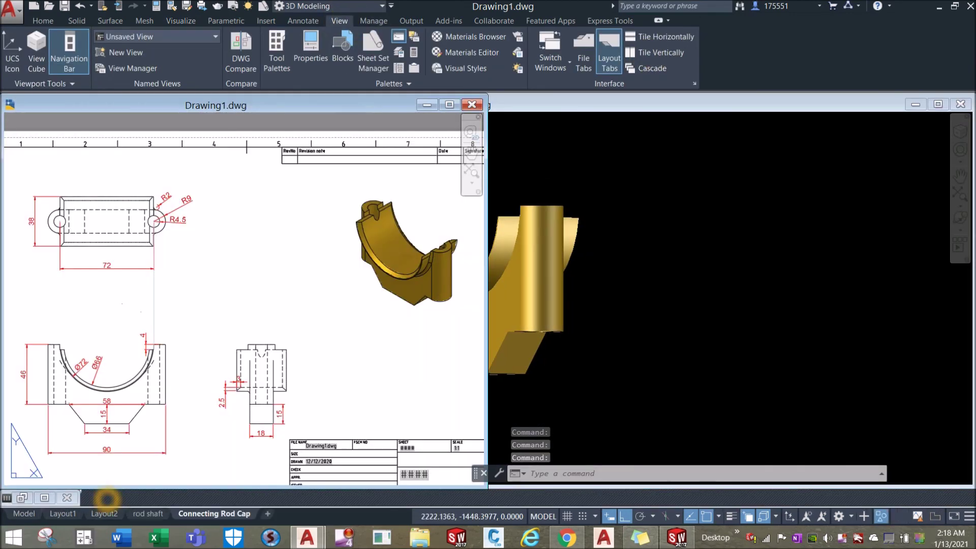
scroll(139, 185, "up", 5)
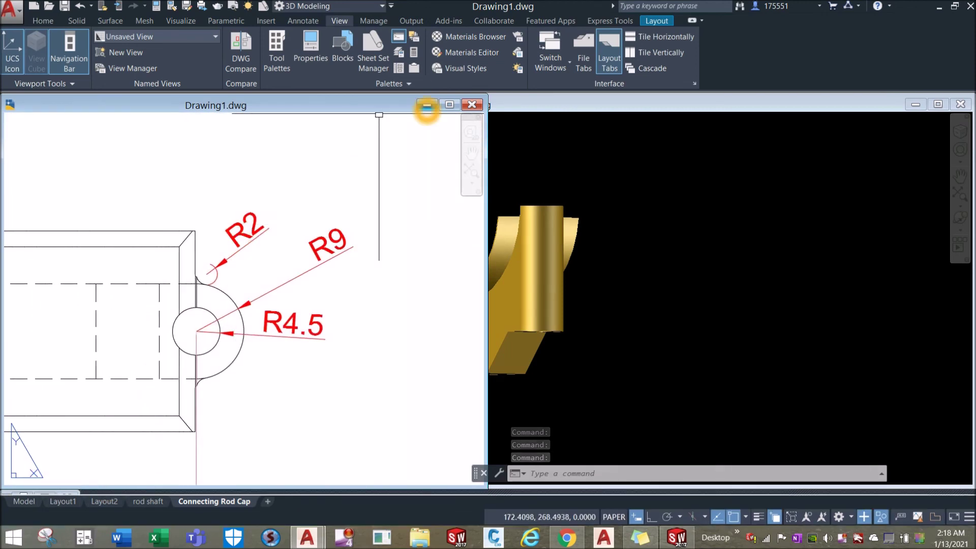
left_click(427, 106)
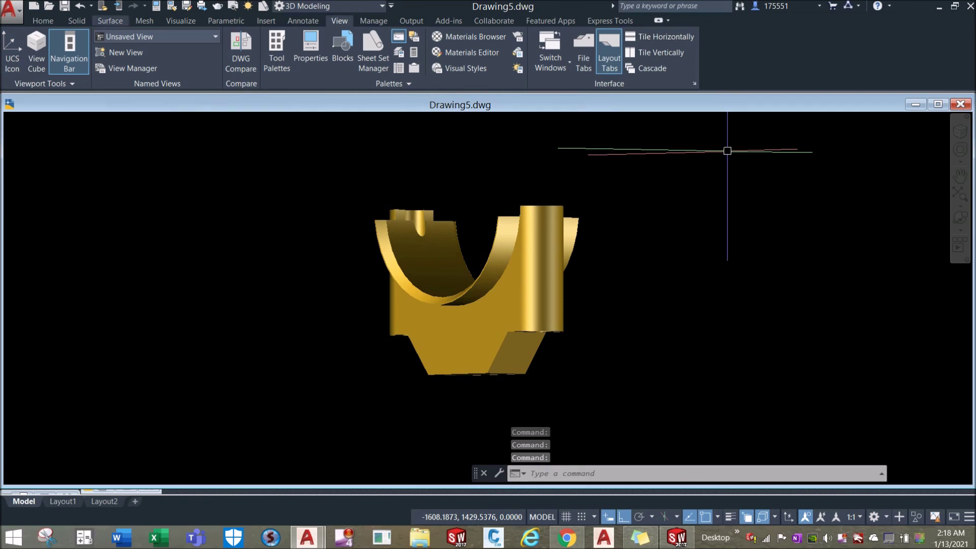
Start a Fillet Edge operation with the fillet radius set to 2.
left_click(76, 21)
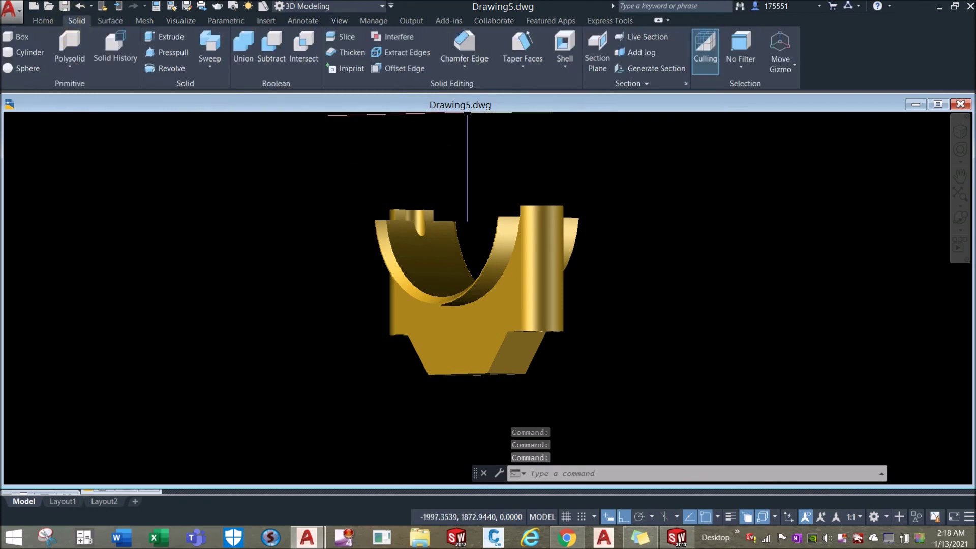
left_click(464, 66)
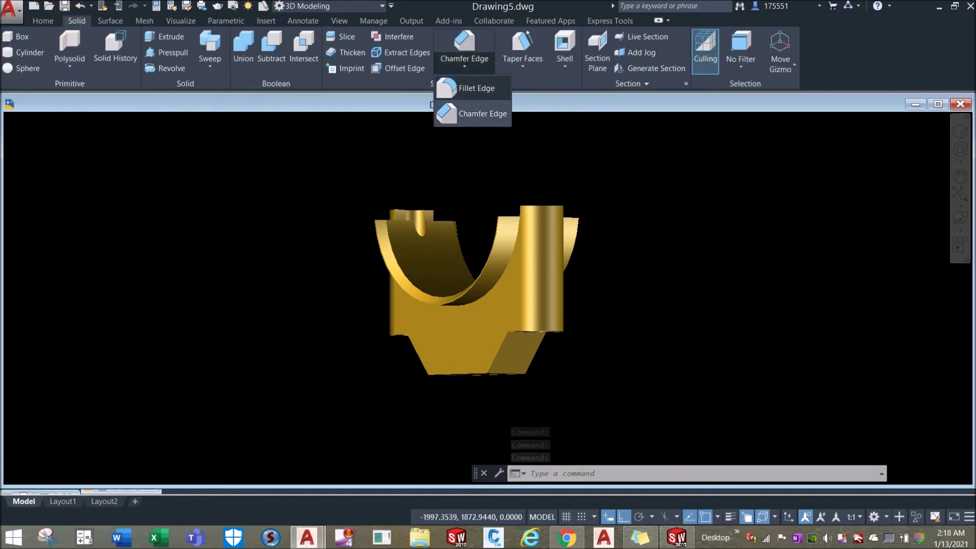
left_click(473, 90)
left_click(732, 474)
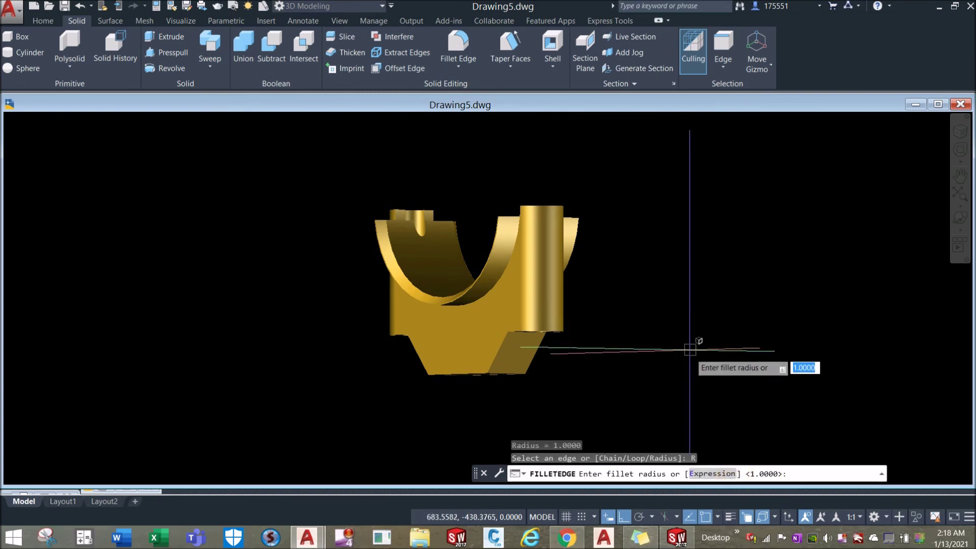
key("Return")
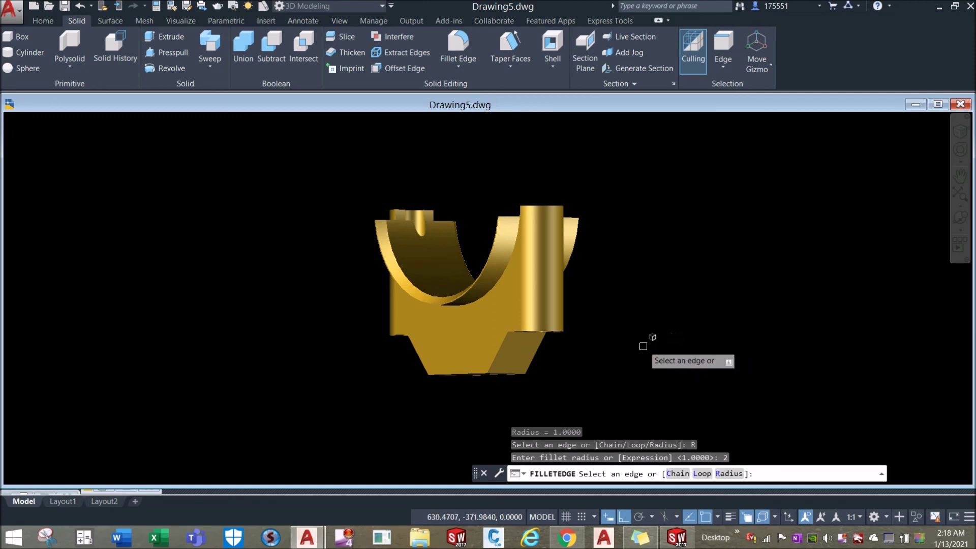
Fillet the two curved edges where the protruding bore ring meets the body on both sides and accept the fillet.
left_click(514, 257)
middle_click_drag(546, 270, 407, 285, "shift")
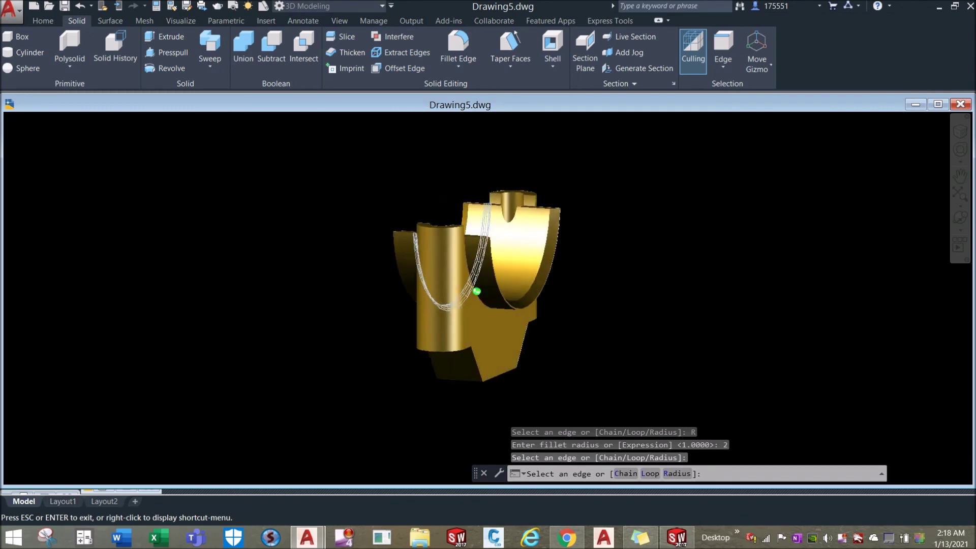
middle_click_drag(476, 291, 473, 311, "shift")
scroll(473, 312, "up", 4)
left_click(489, 285)
right_click(651, 254)
left_click(661, 257)
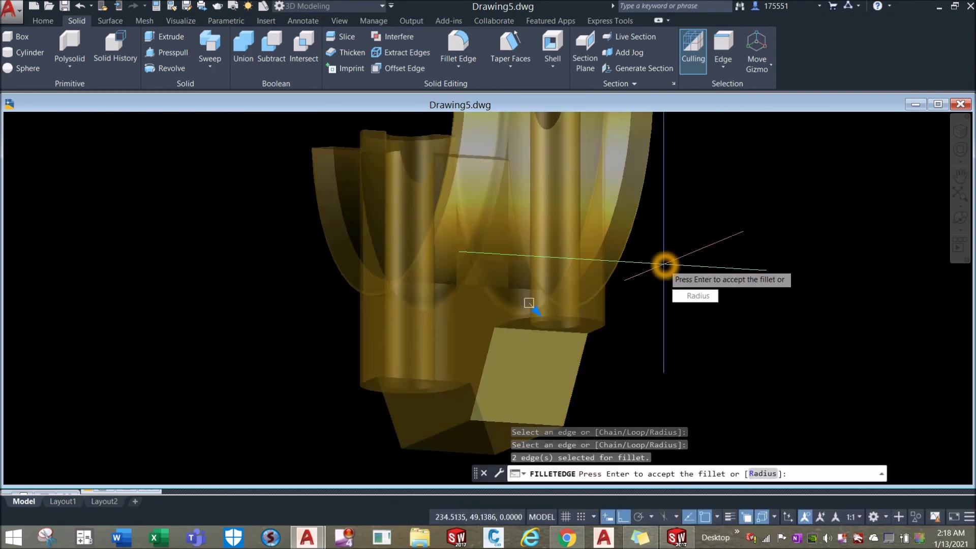
right_click(664, 264)
left_click(684, 275)
scroll(684, 277, "down", 3)
middle_click_drag(685, 277, 846, 309, "shift")
key("Return")
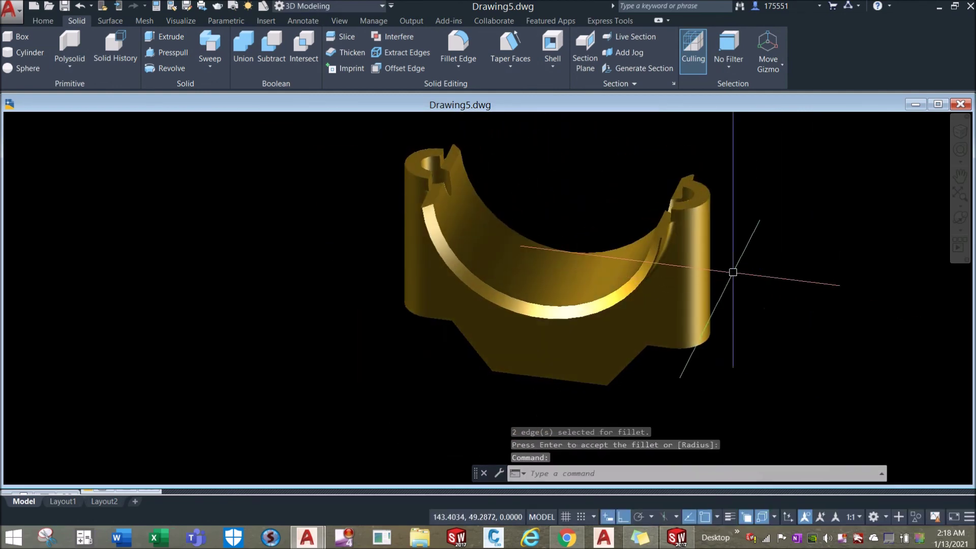
middle_click_drag(736, 256, 650, 261)
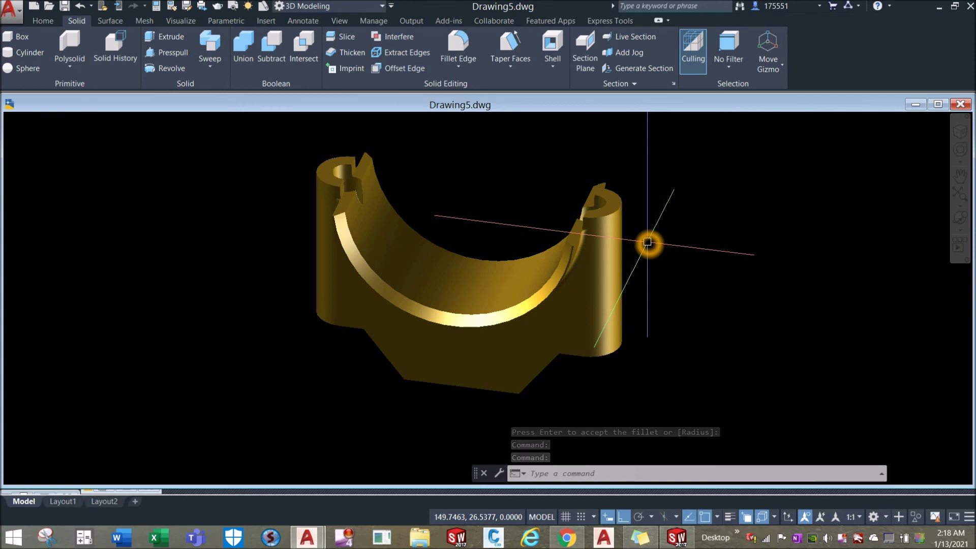
scroll(647, 242, "down", 2)
middle_click_drag(648, 244, 634, 266)
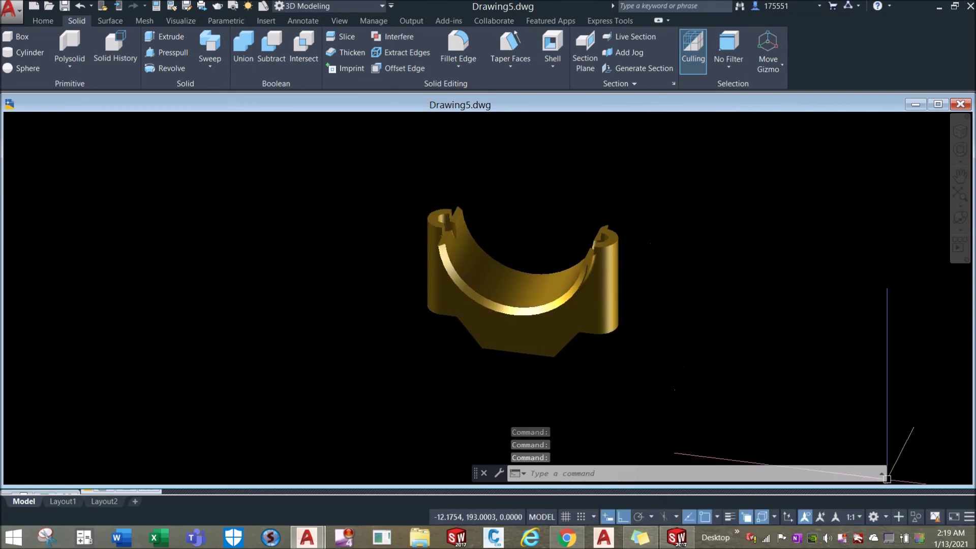
right_click(844, 538)
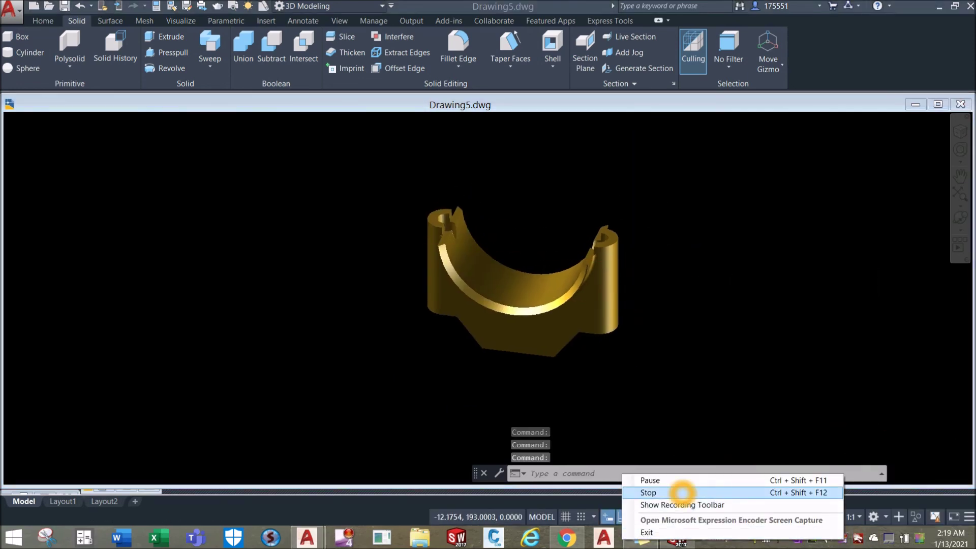